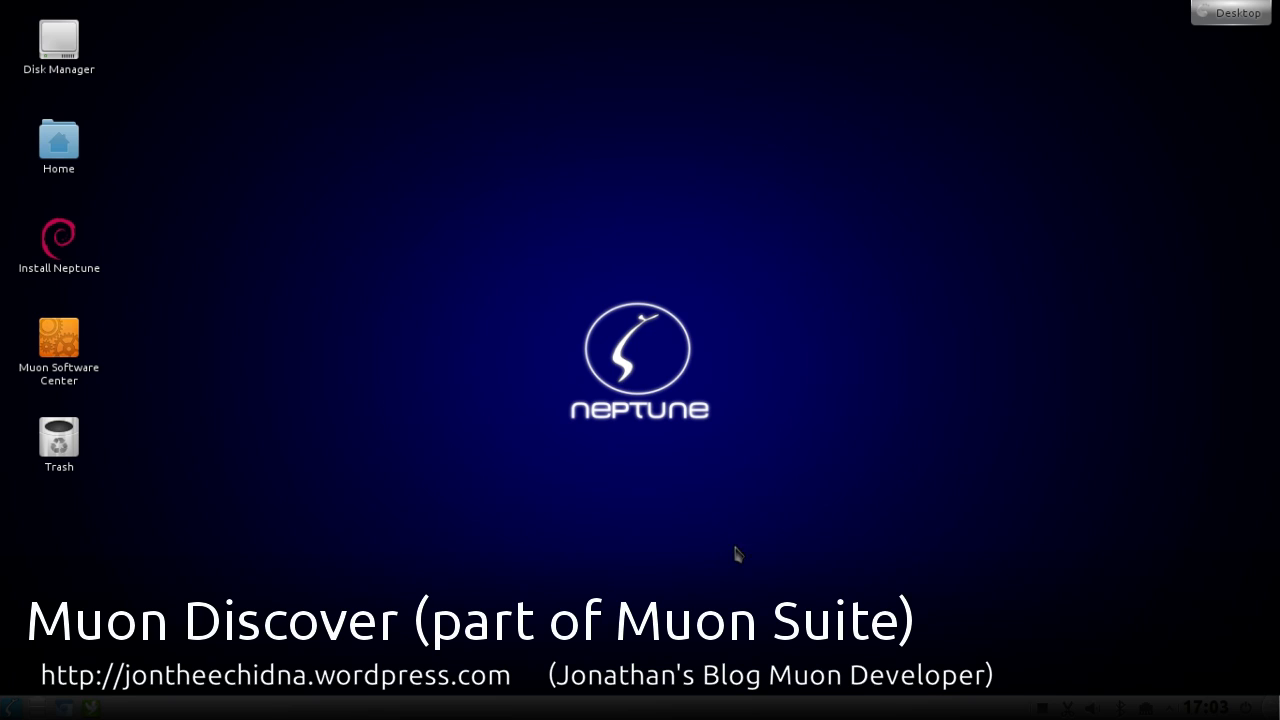
Step: Open the Muon Software Center, move its window towards the middle of the desktop and show the Multimedia category
left_click(62, 365)
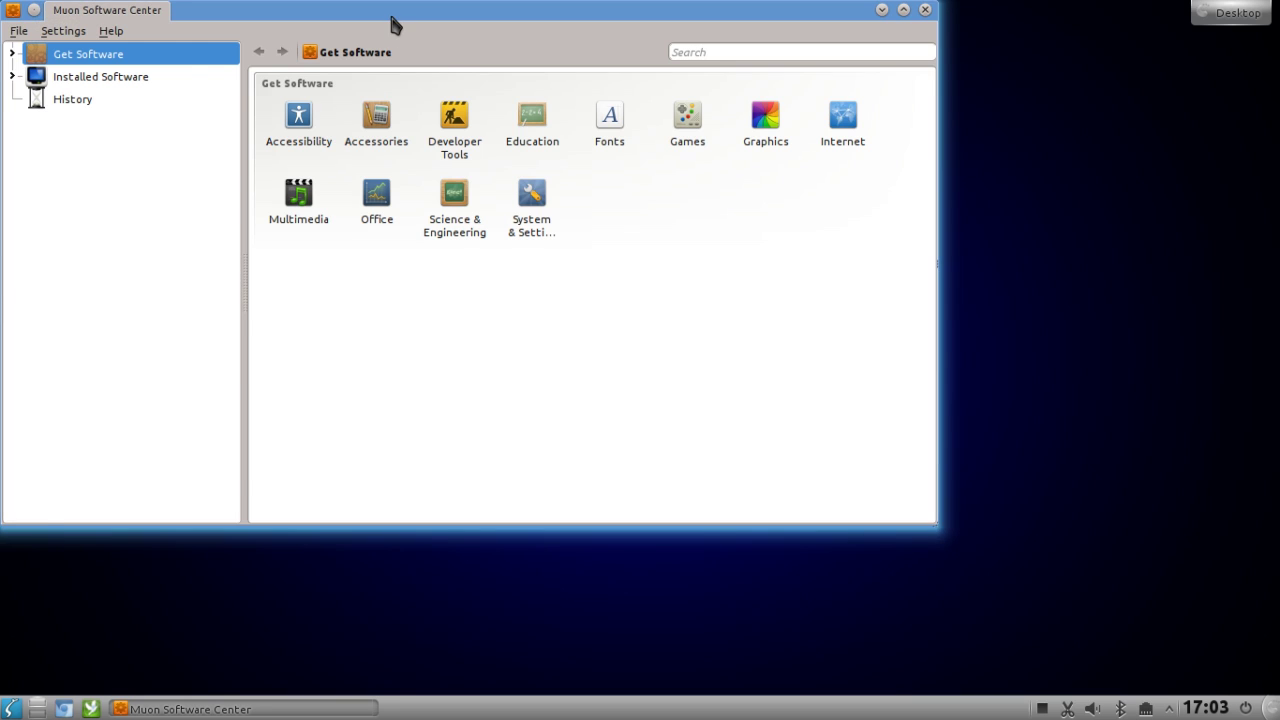
left_click_drag(405, 27, 549, 132)
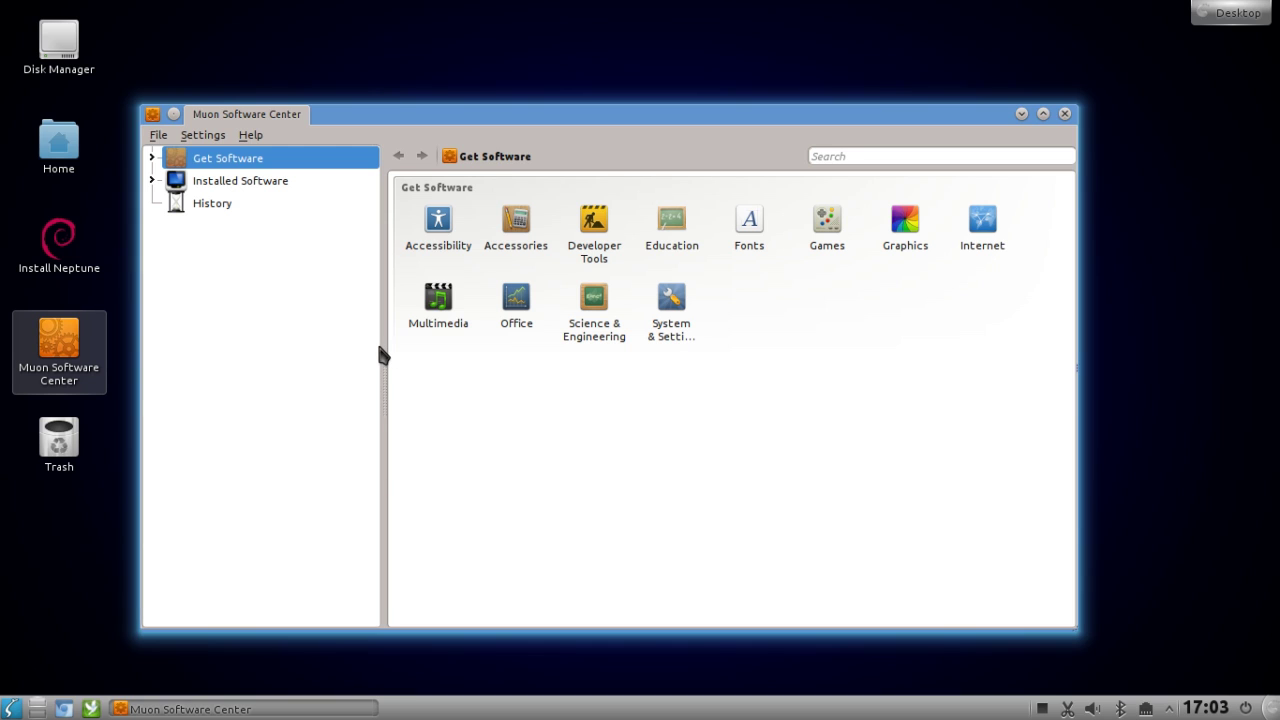
left_click_drag(383, 349, 327, 337)
left_click(433, 305)
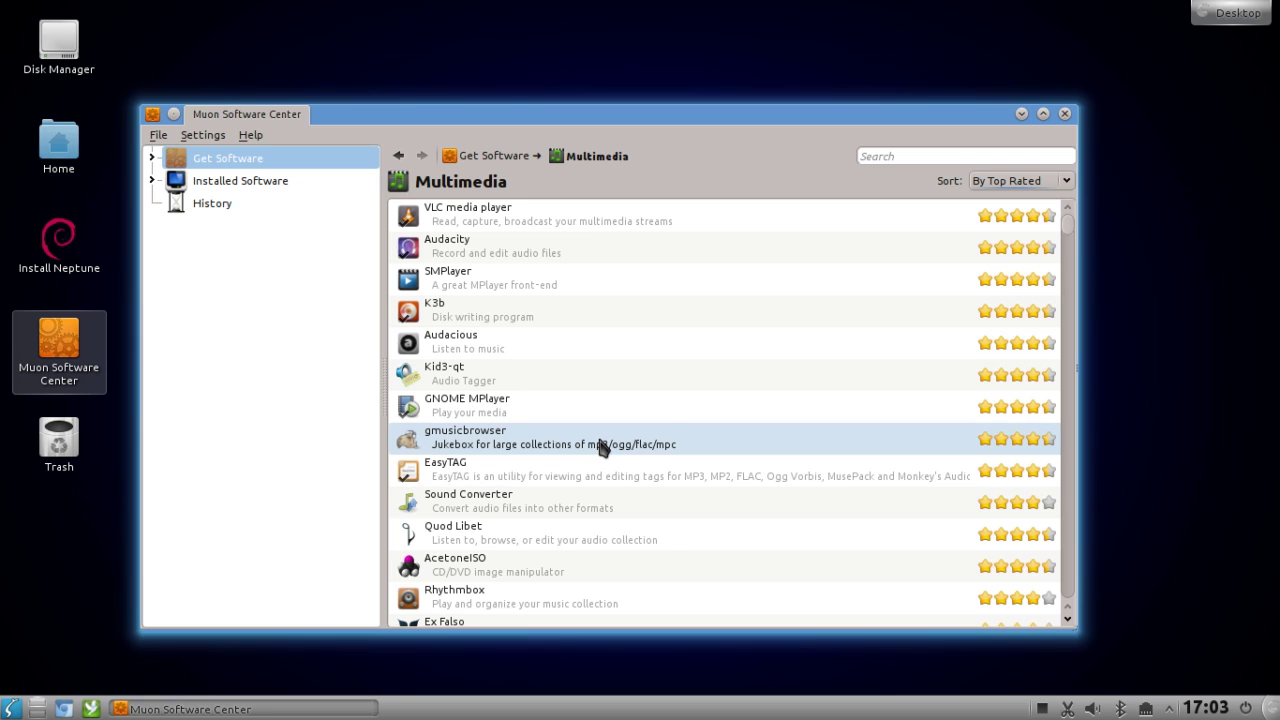
Step: Review the Audacious entry's description, add-ons, size and version details, and close the Muon Software Center
left_click(588, 340)
left_click(443, 376)
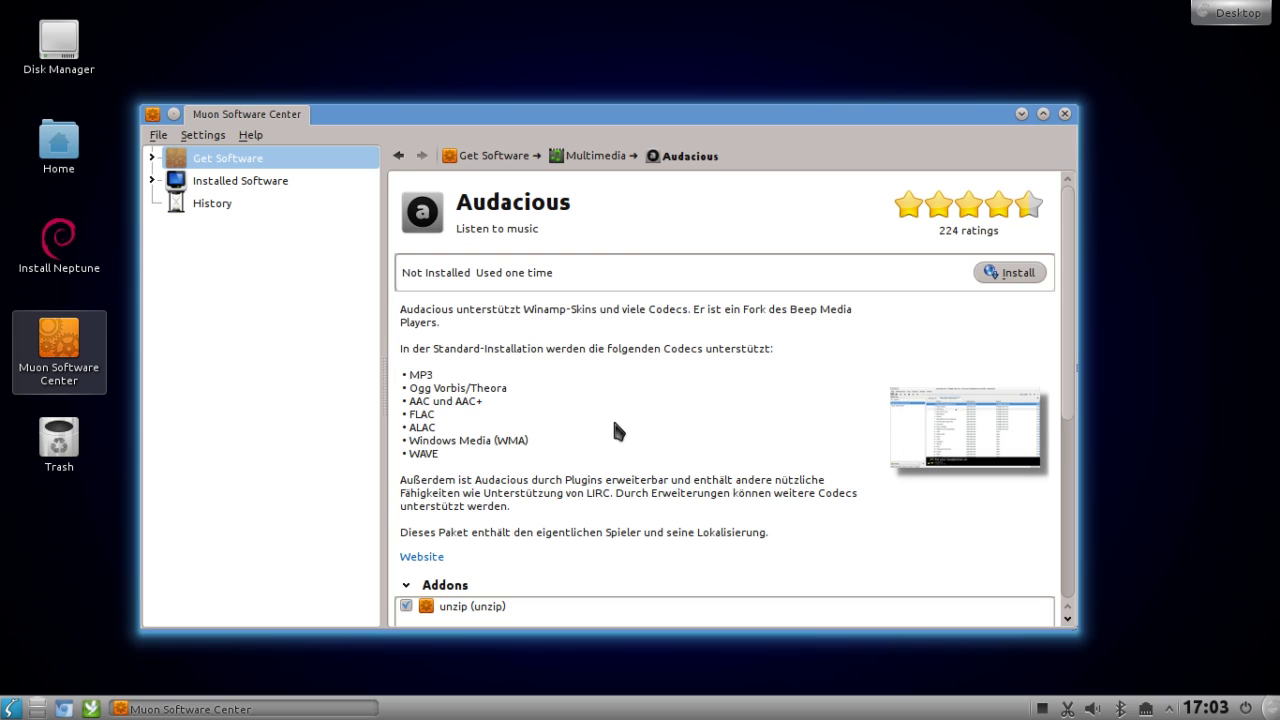
scroll(1070, 390, "down", 3)
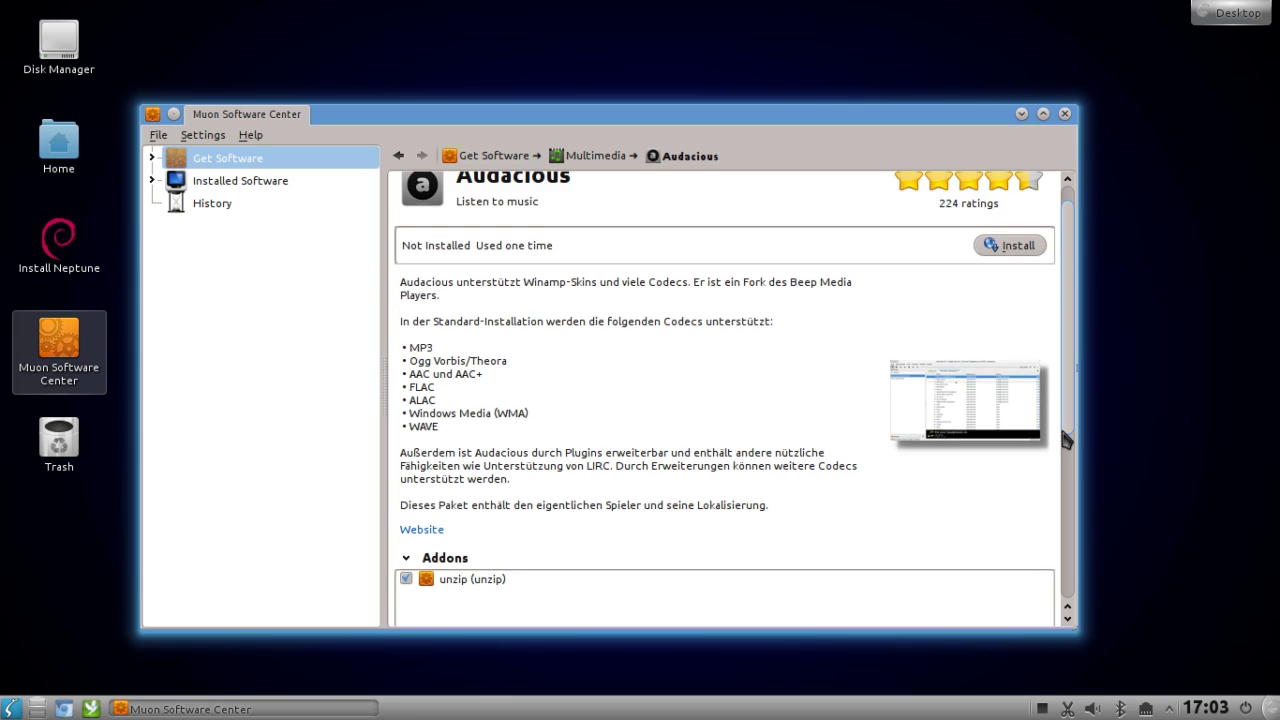
scroll(1070, 356, "up", 3)
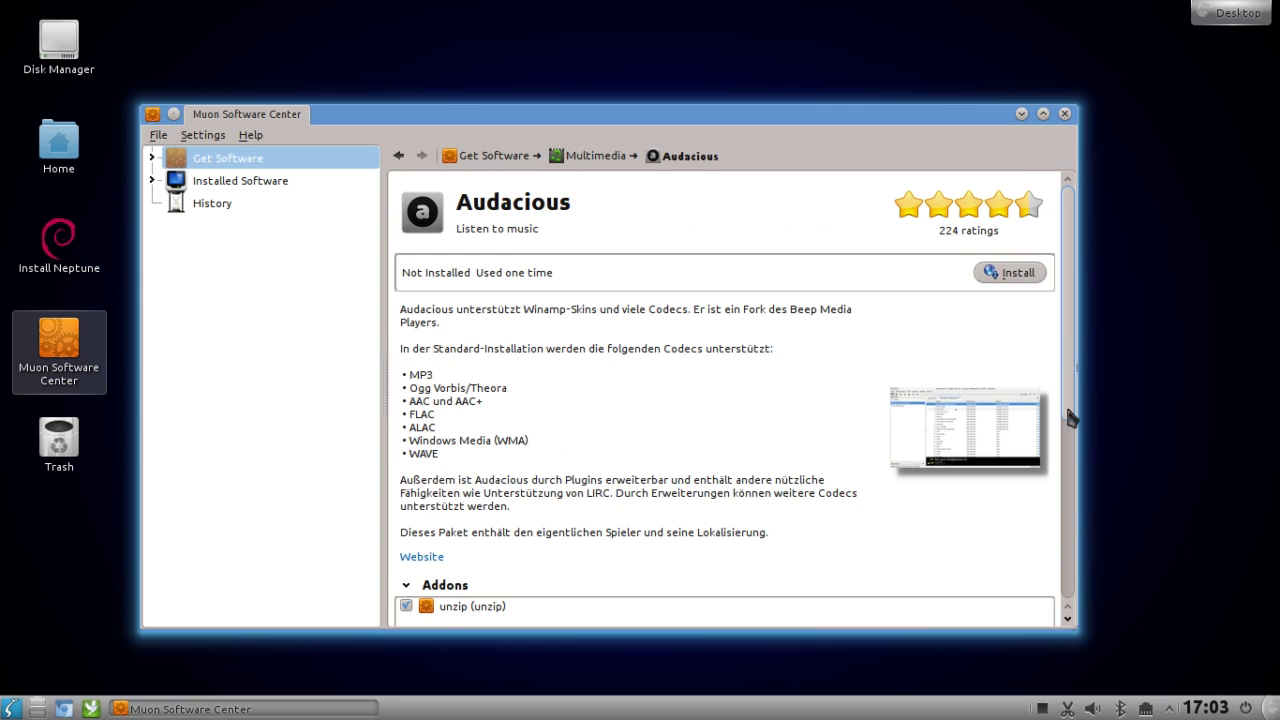
scroll(1070, 470, "down", 5)
scroll(1070, 495, "down", 3)
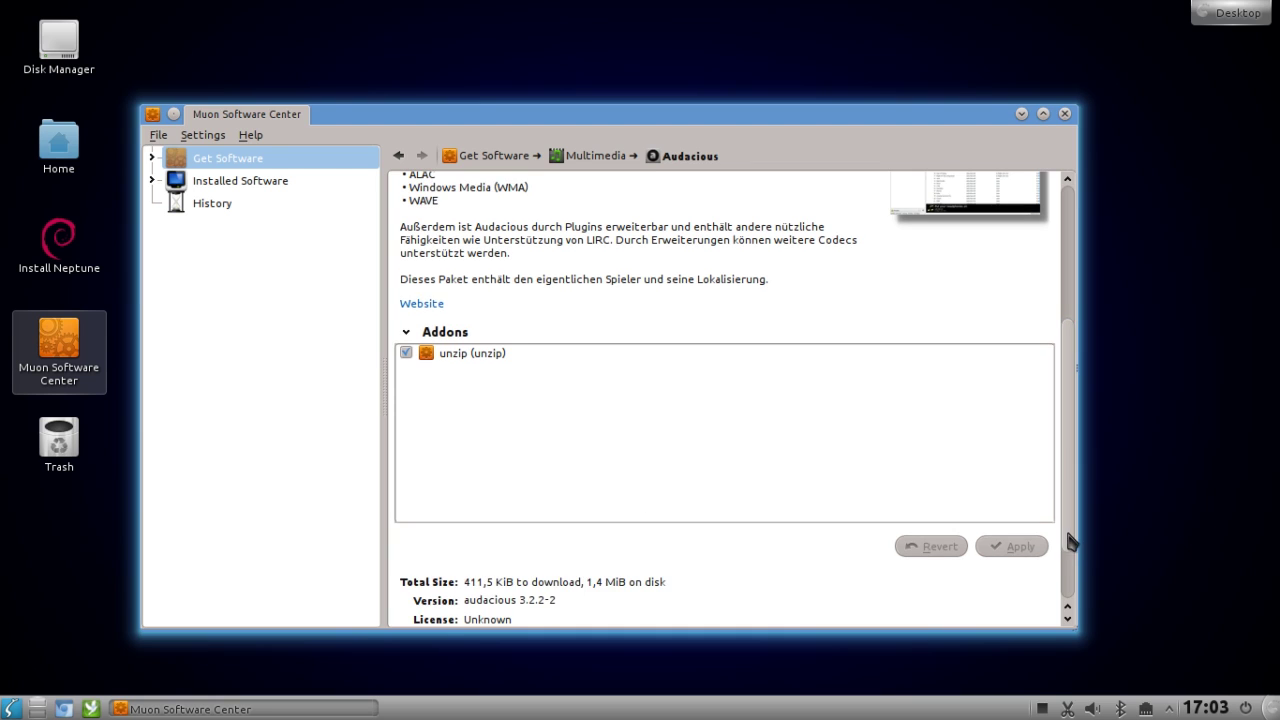
scroll(1070, 580, "down", 3)
scroll(883, 370, "up", 10)
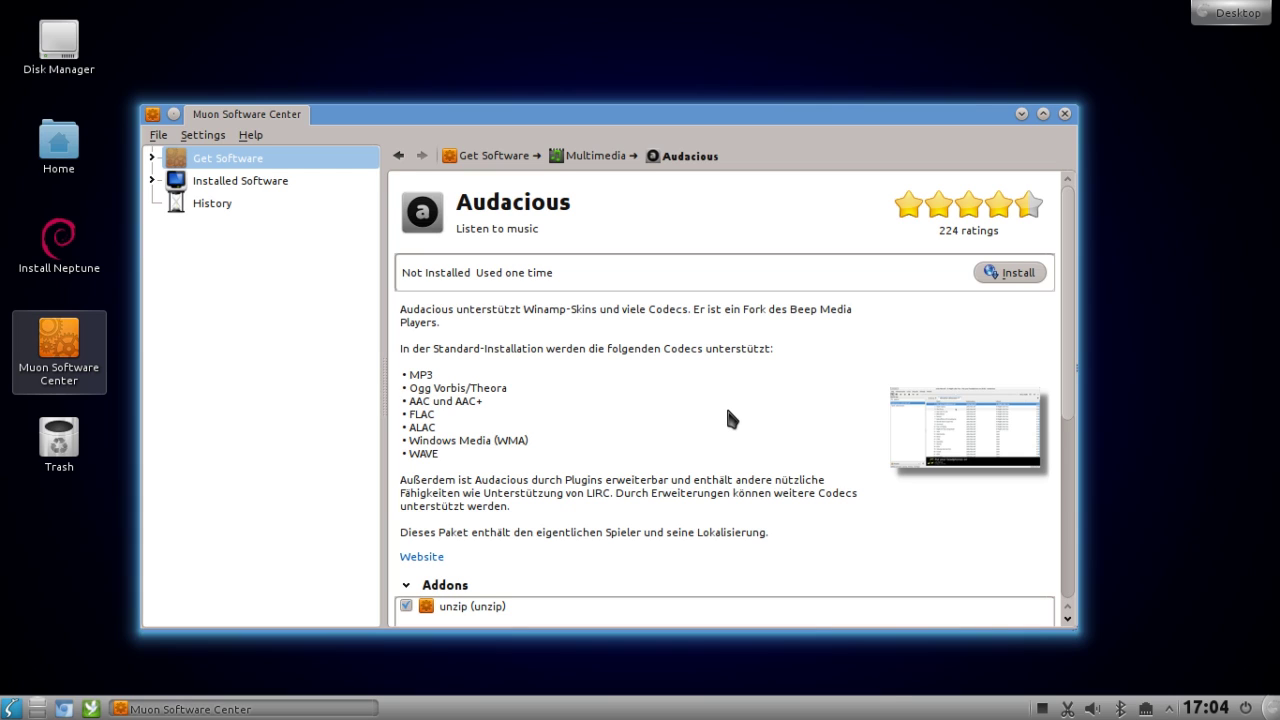
left_click(1065, 113)
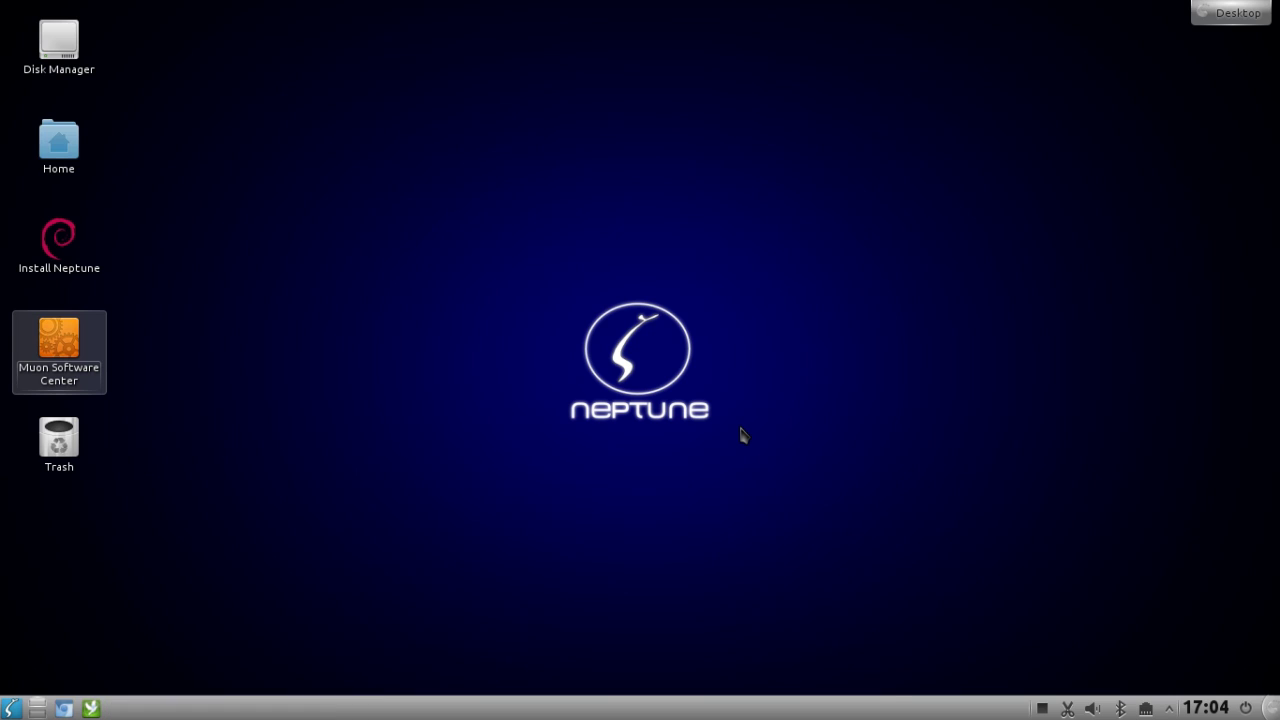
Step: Launch the Muon Package Manager by running "muon", look over its package list and close it
key("alt+F2")
type("muon")
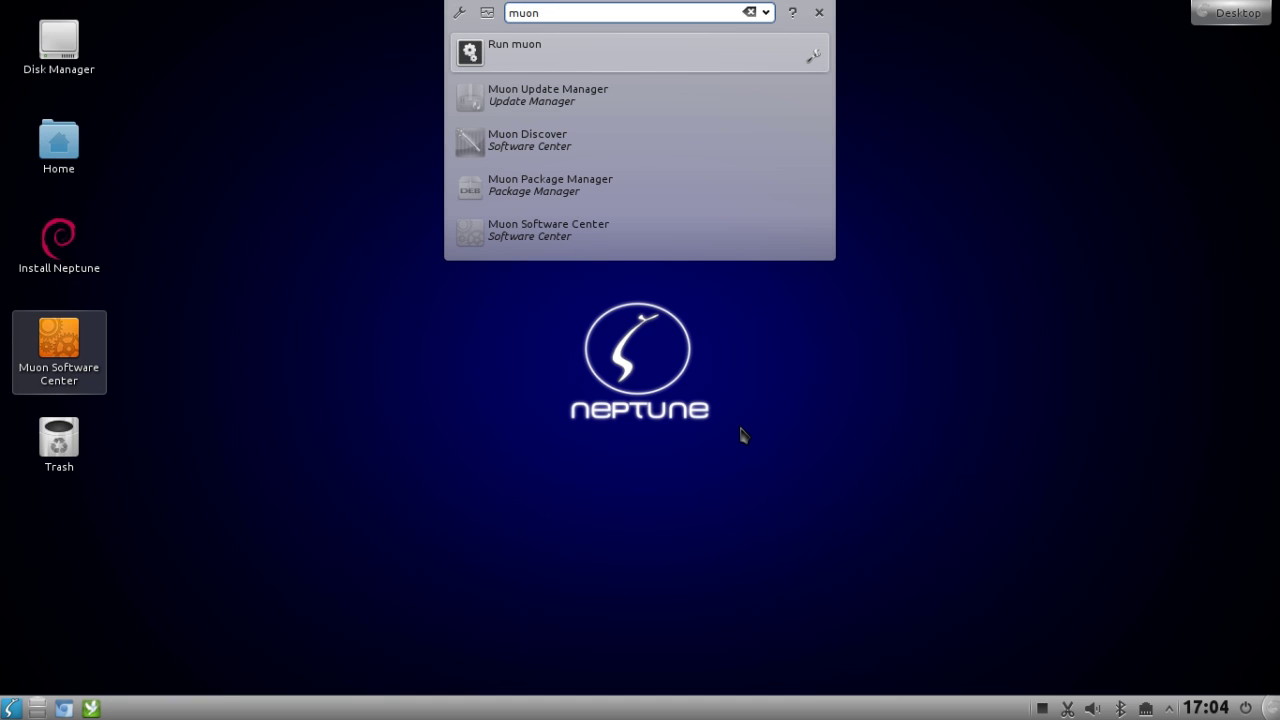
key("Return")
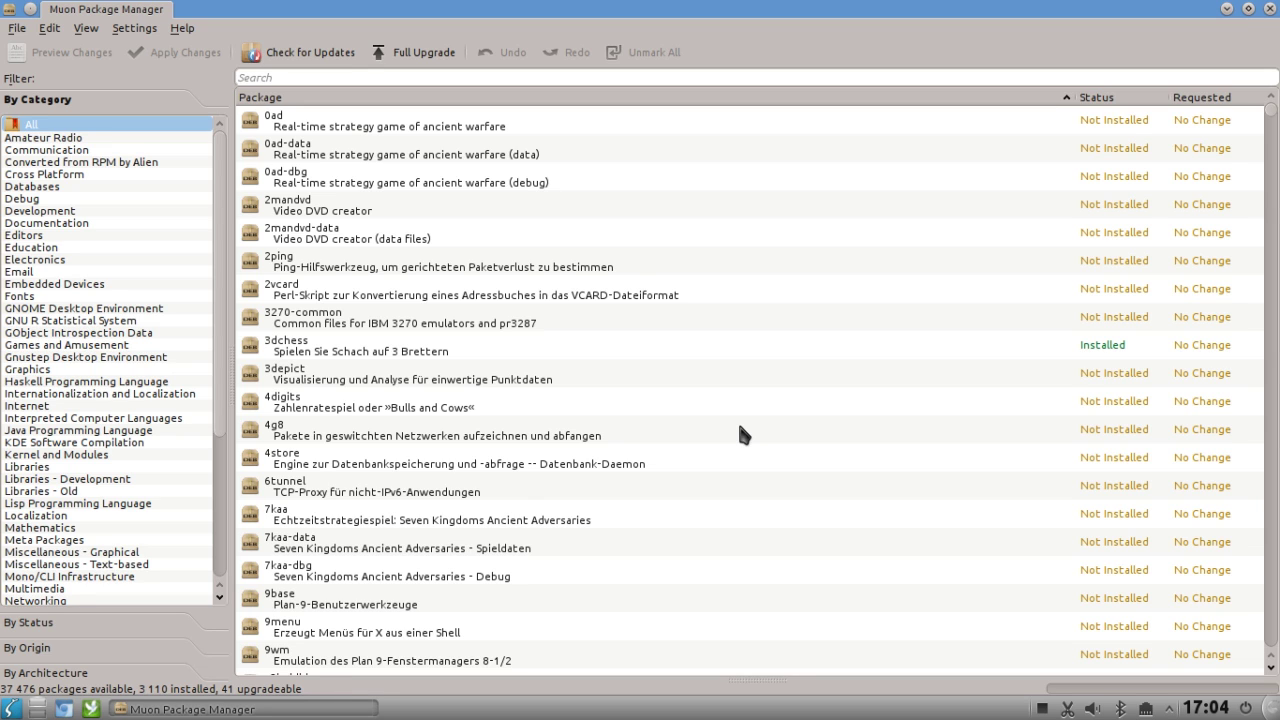
left_click(1268, 222)
left_click(1268, 318)
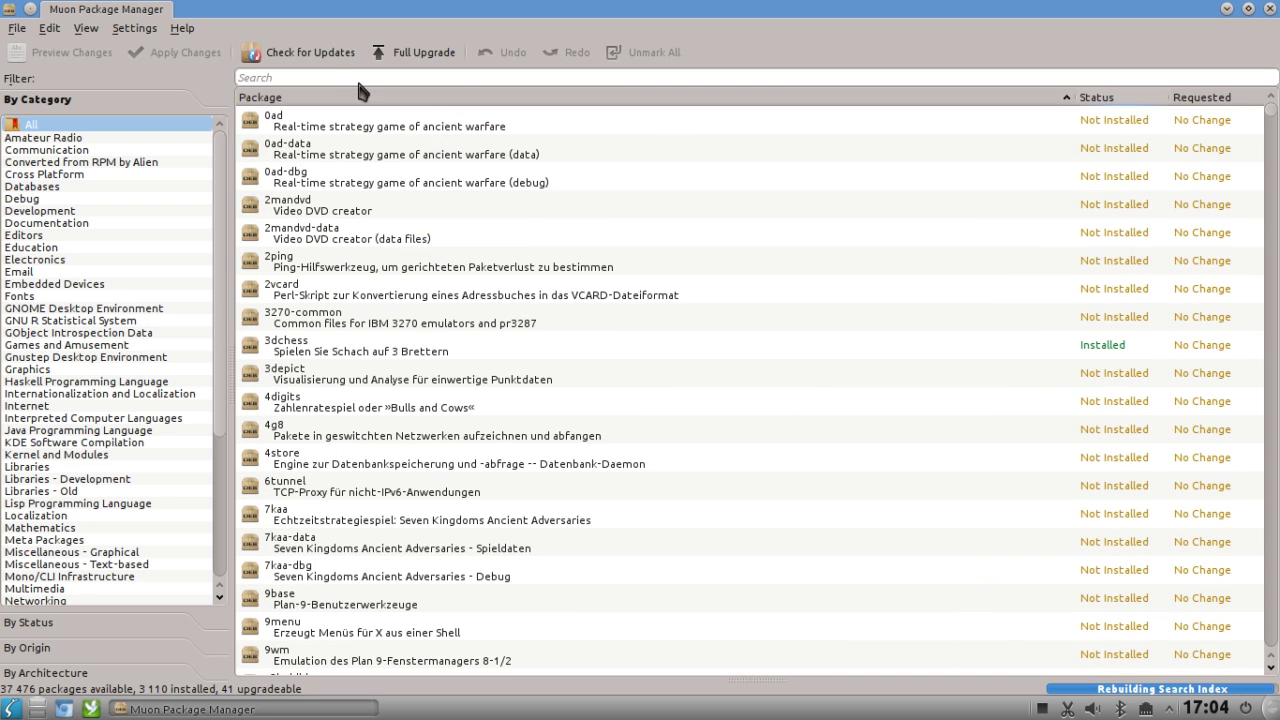
left_click(635, 300)
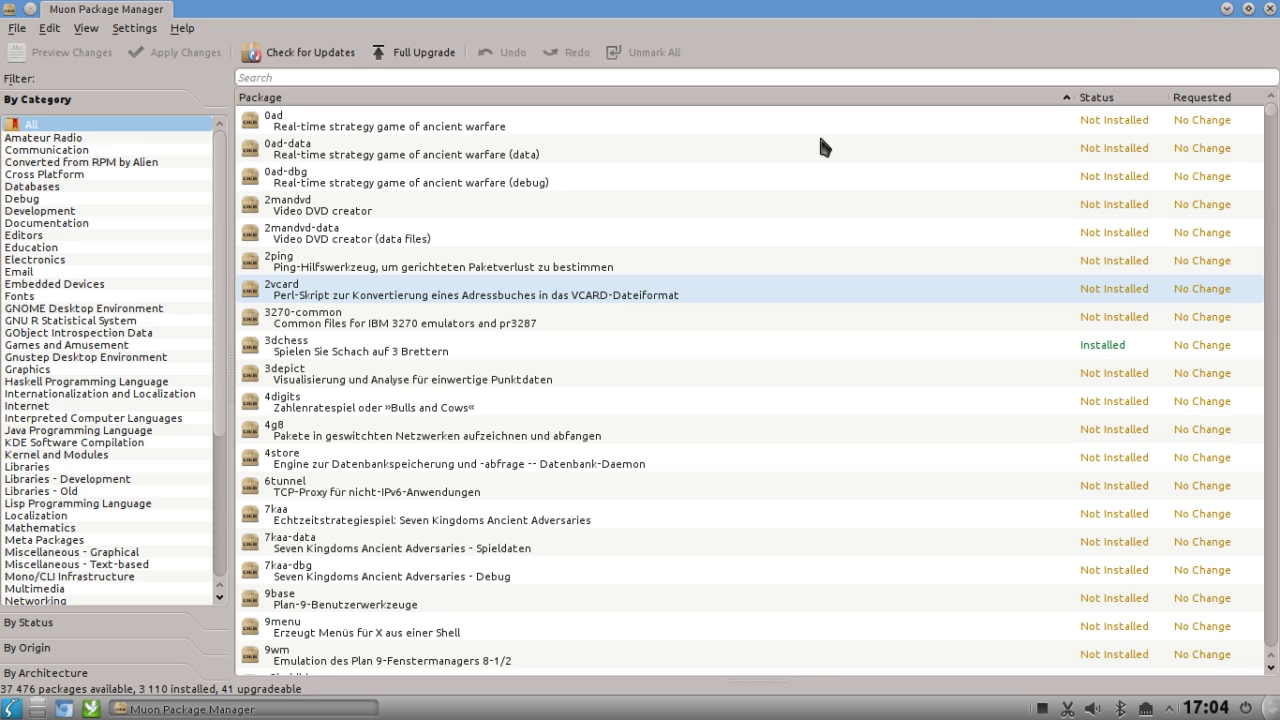
left_click(1268, 9)
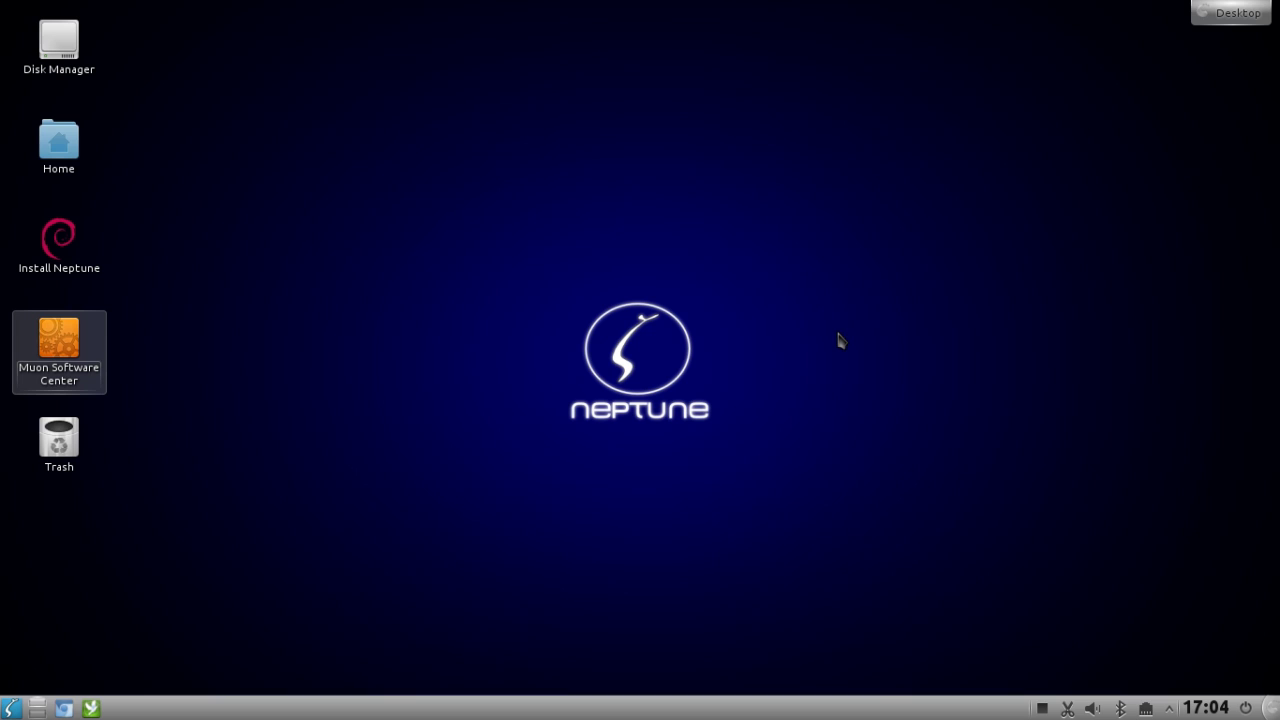
Step: Launch the Muon Update Manager and decline marking upgrades that require installing or removing additional packages
key("alt+F2")
type("upda")
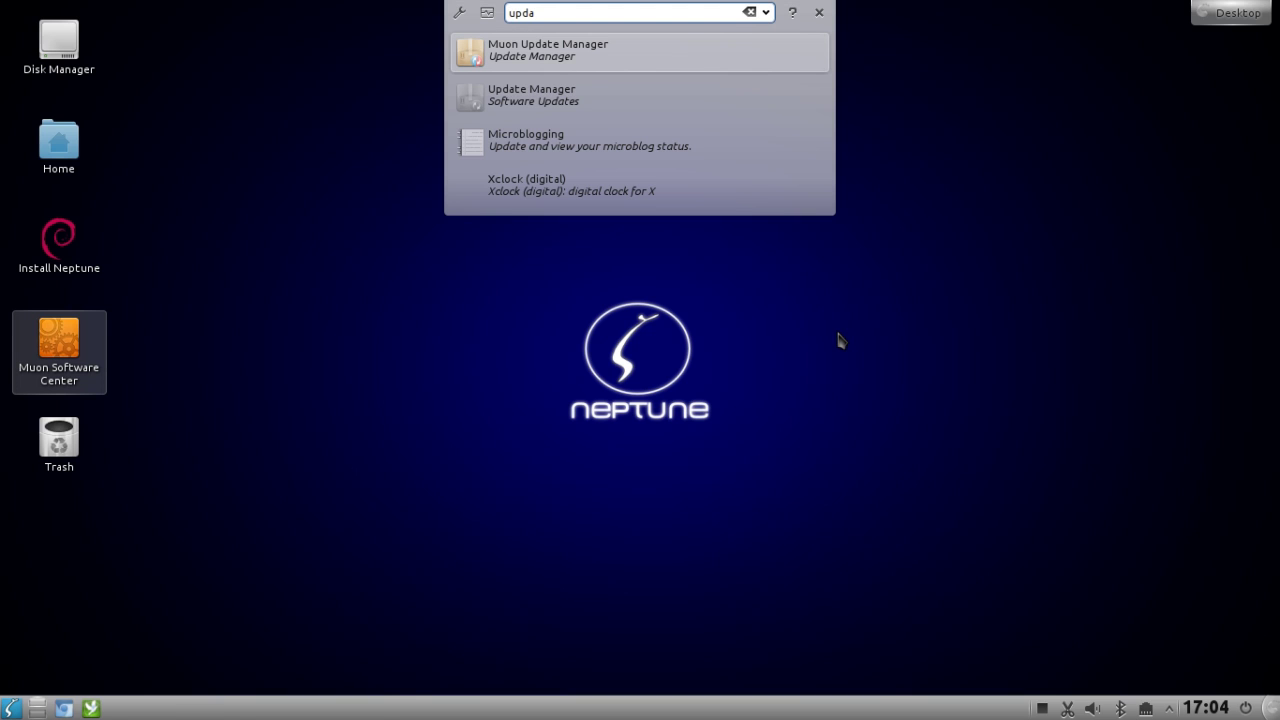
key("Return")
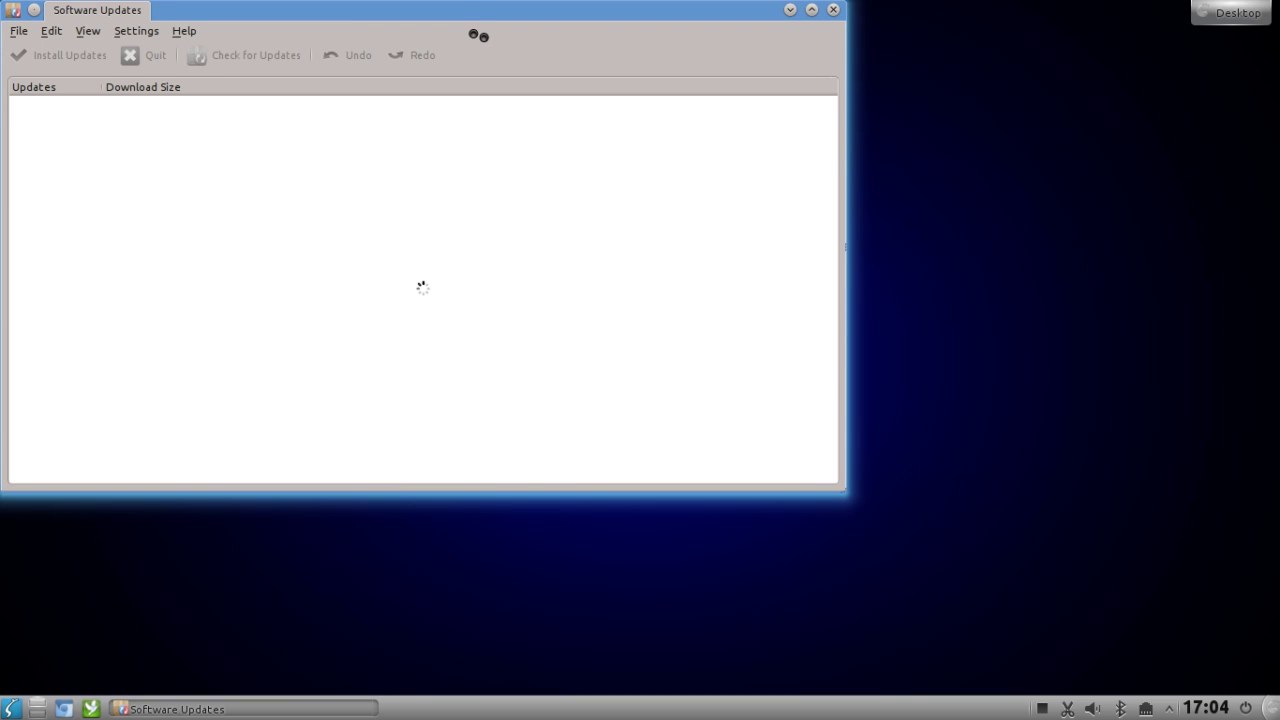
left_click_drag(471, 14, 646, 110)
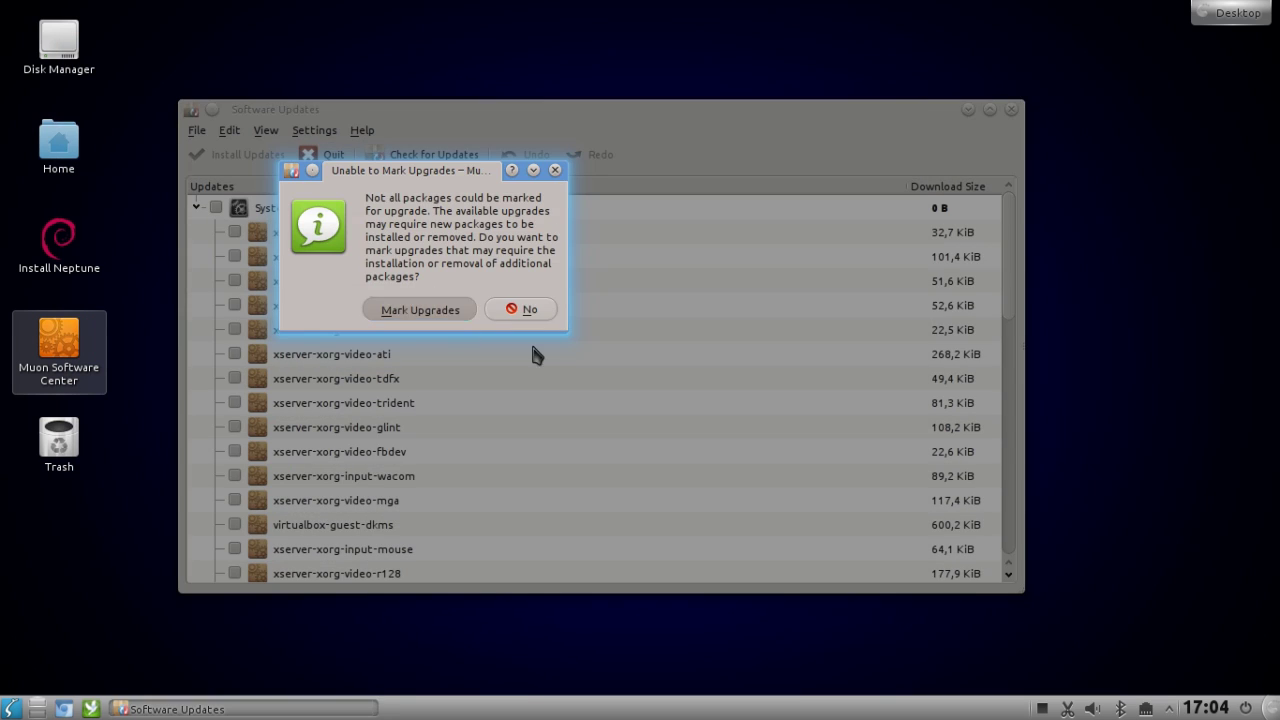
key("Escape")
Step: Collapse and re-expand the System Updates group, look through its packages and quit the update manager
left_click(195, 207)
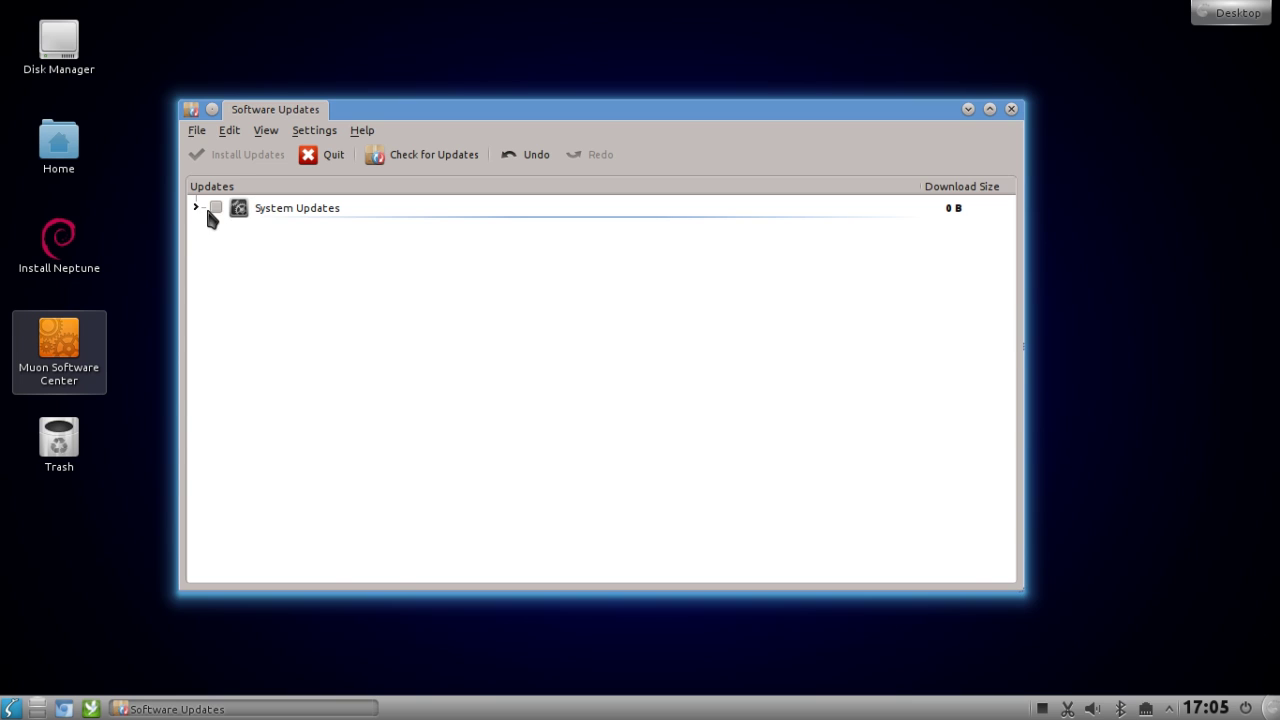
left_click(196, 207)
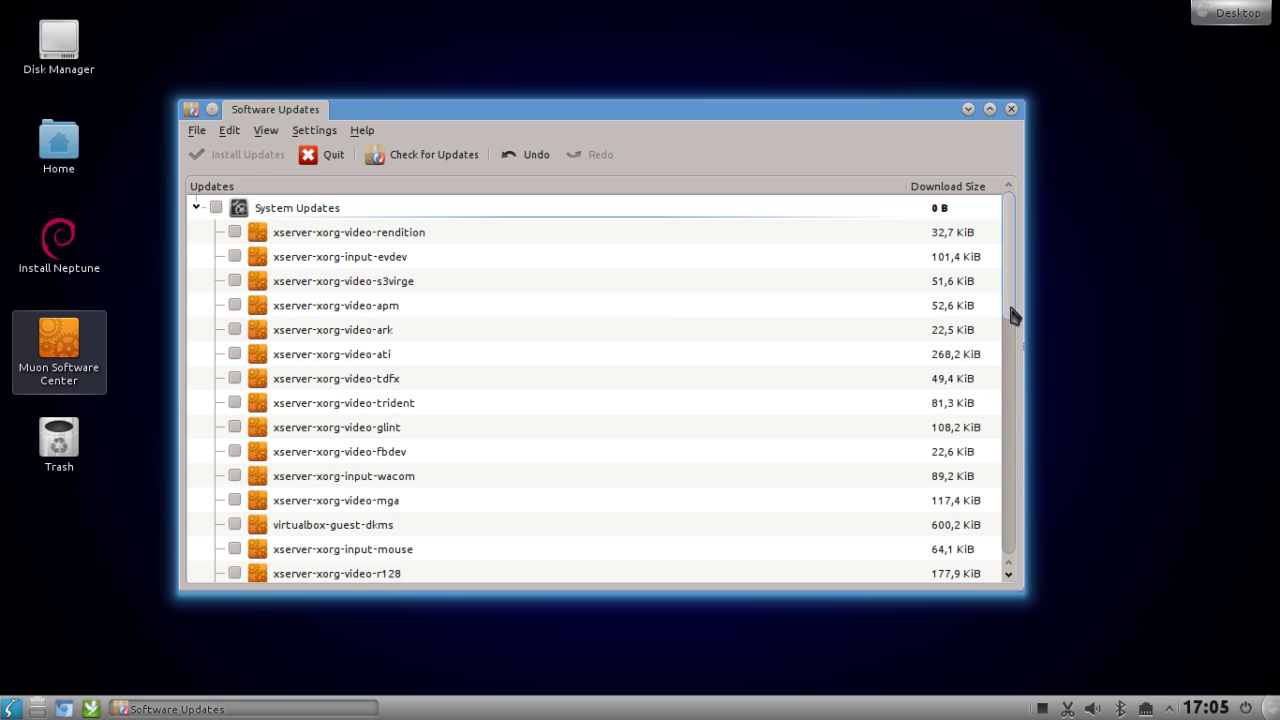
scroll(1006, 457, "down", 6)
scroll(934, 280, "up", 6)
left_click(330, 155)
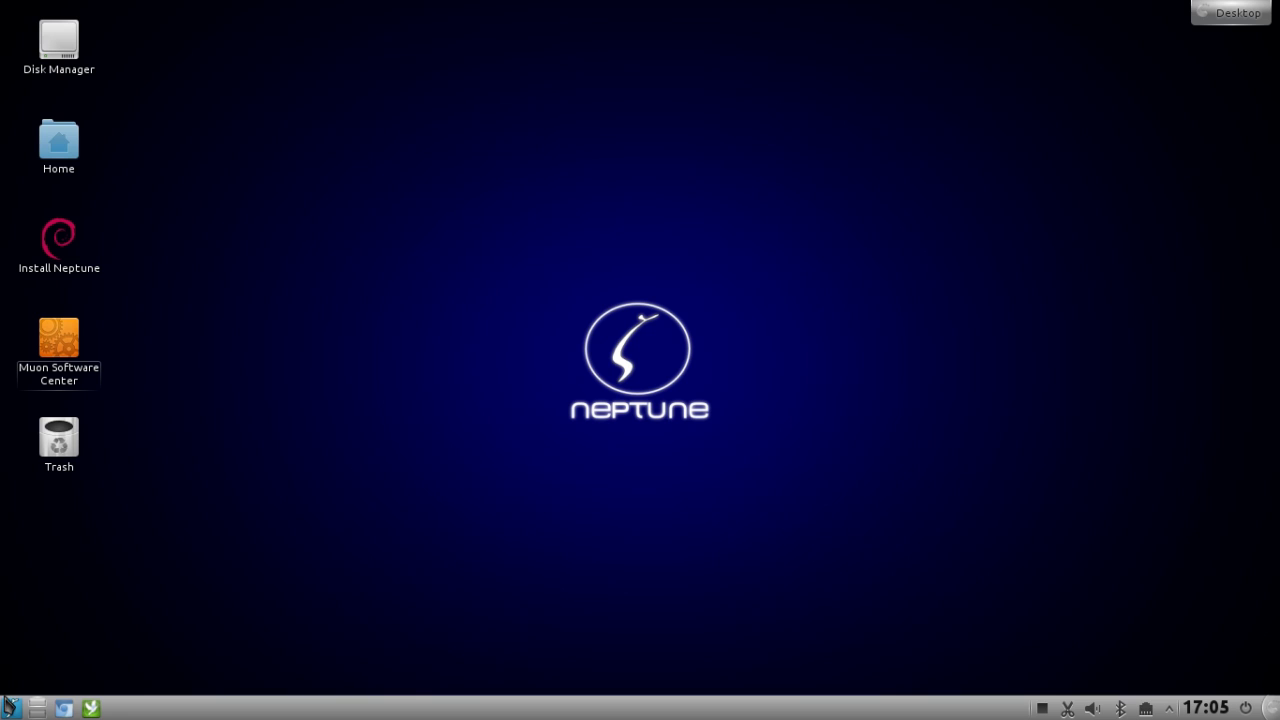
Step: Find Muon Discover by searching for "muon di", launch it and move its window towards the middle of the desktop
left_click(8, 708)
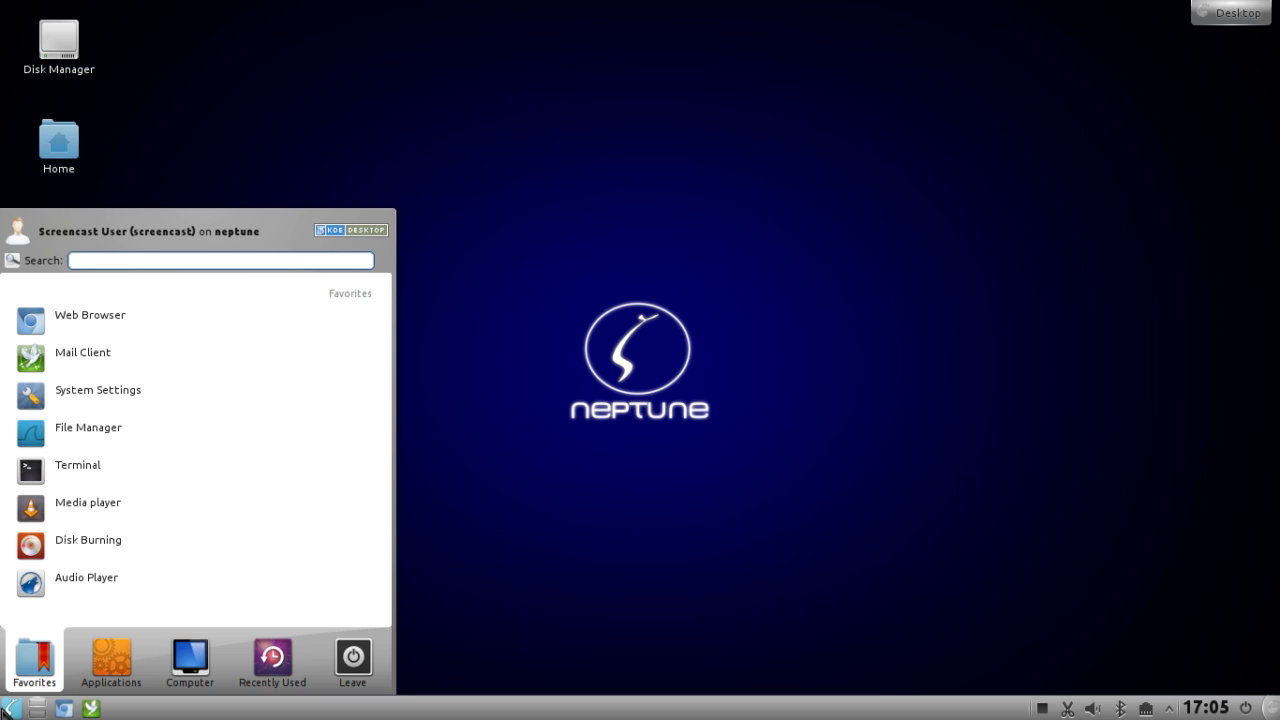
type("muon di")
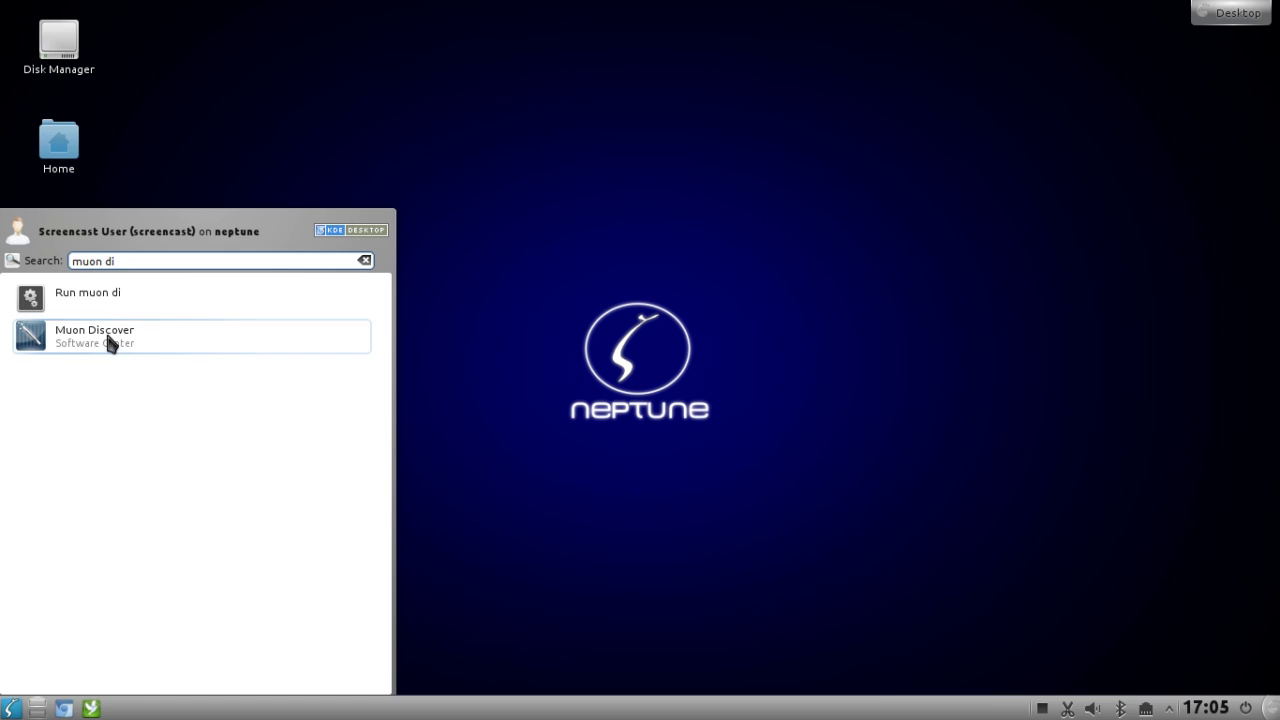
left_click(108, 343)
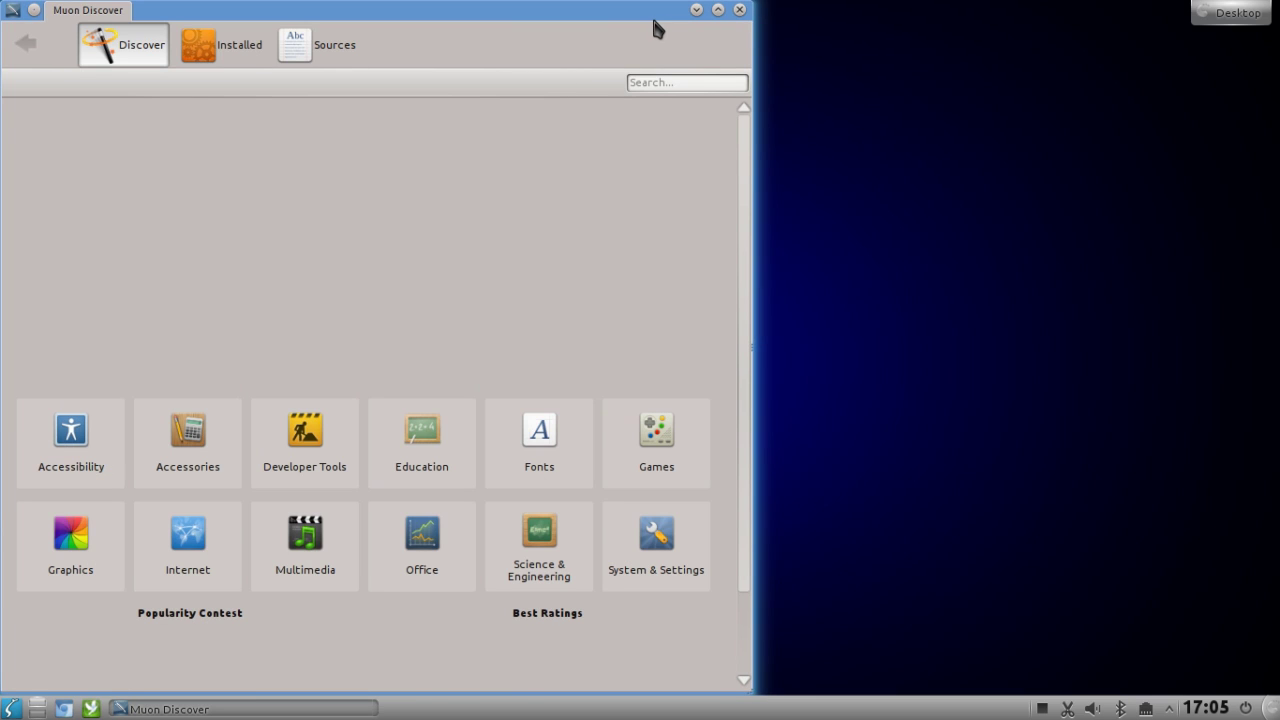
left_click_drag(575, 14, 823, 14)
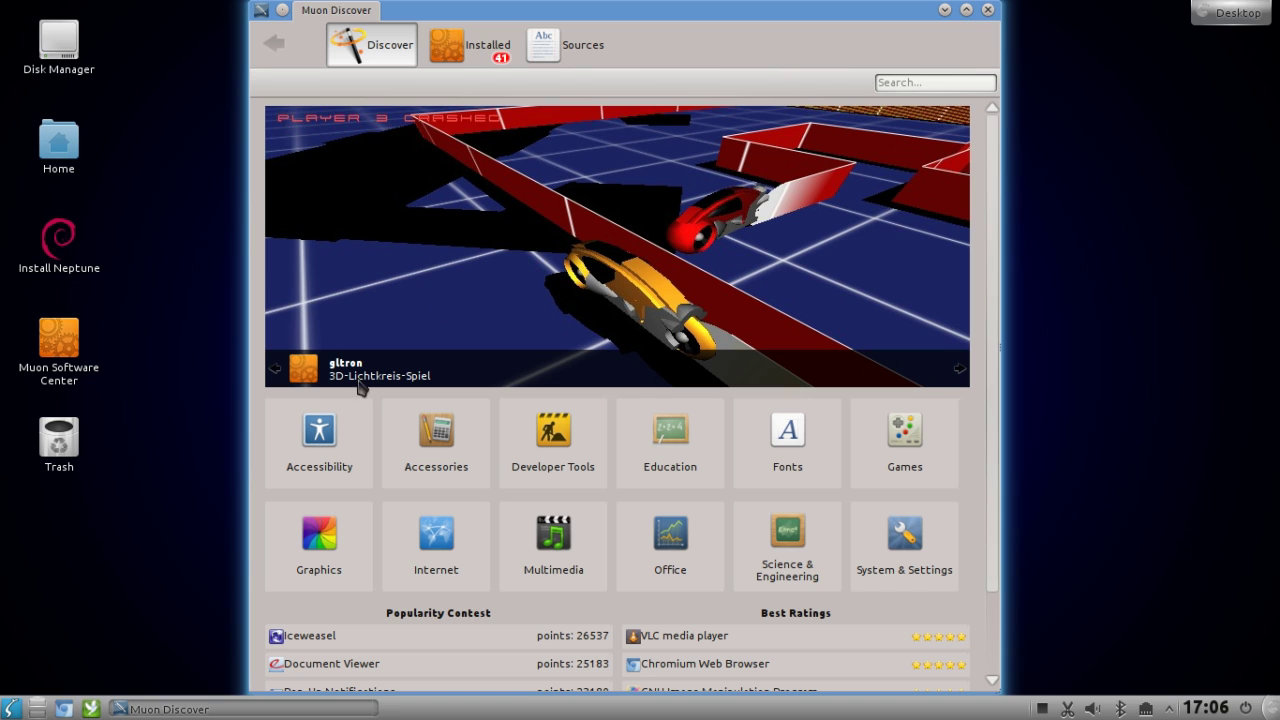
Step: Advance the featured banner to KDevelop 4, open its page, and enlarge and shrink its screenshot
left_click(957, 372)
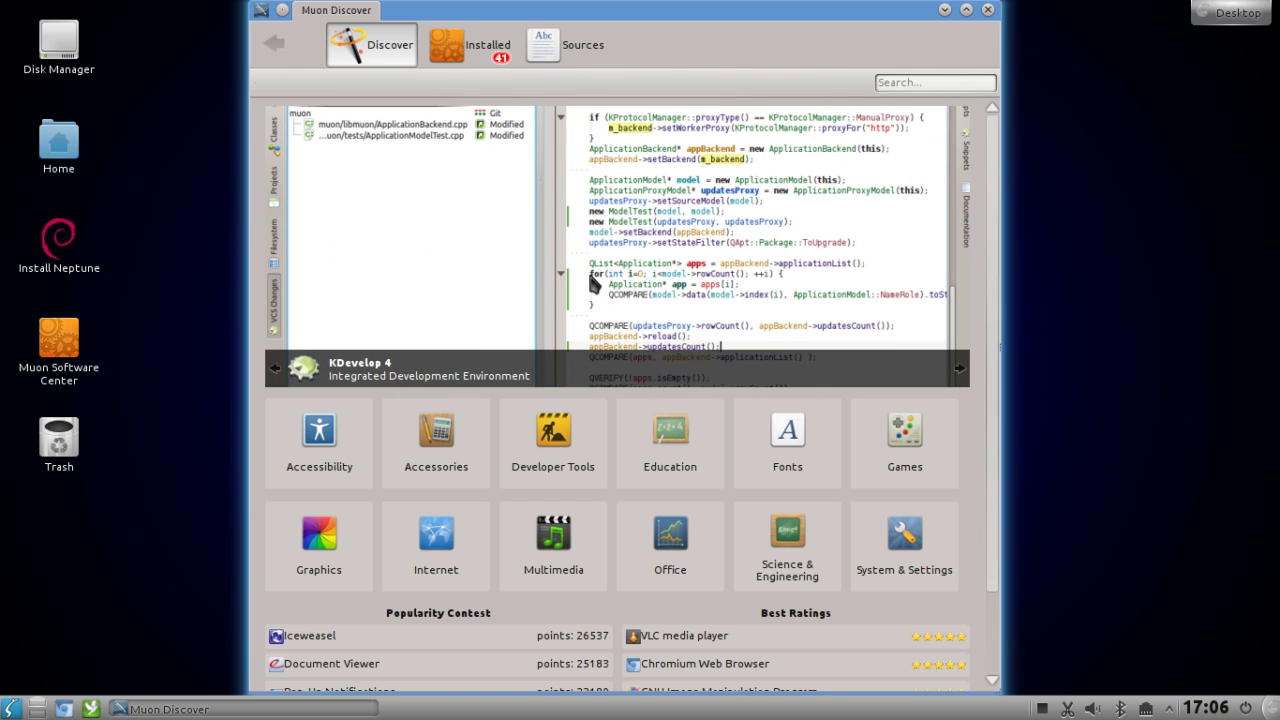
left_click(594, 283)
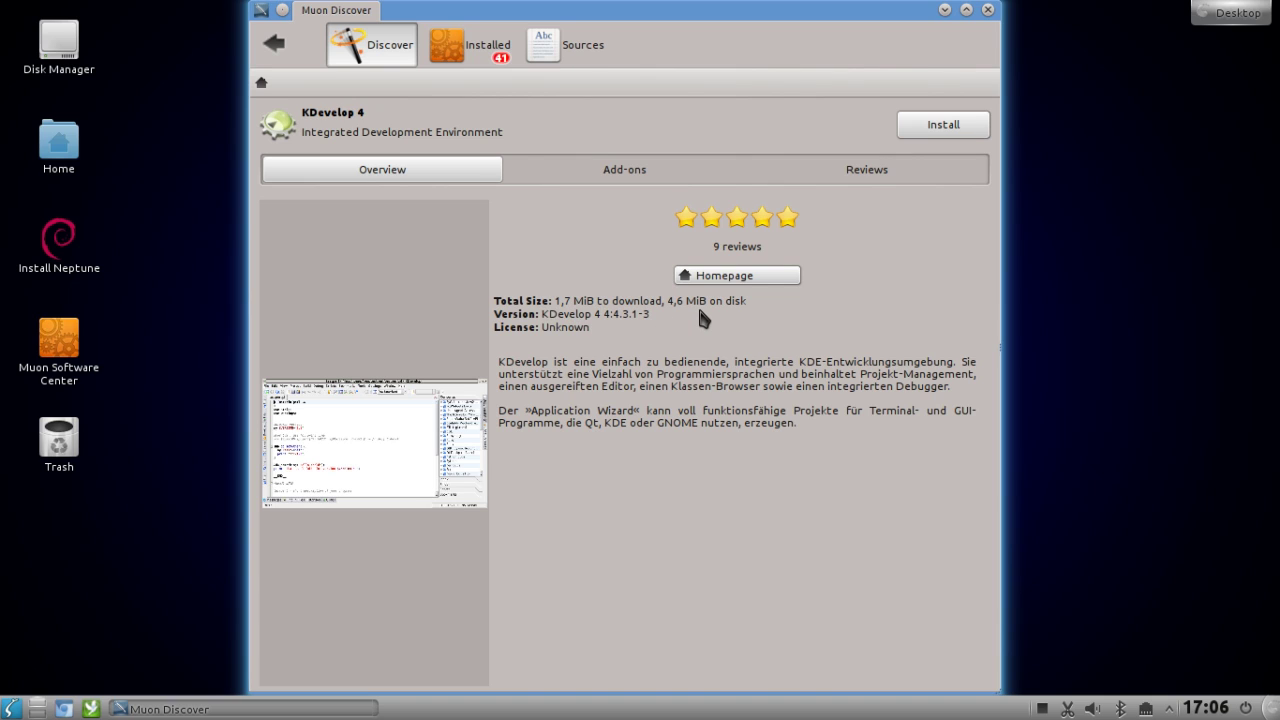
left_click(400, 438)
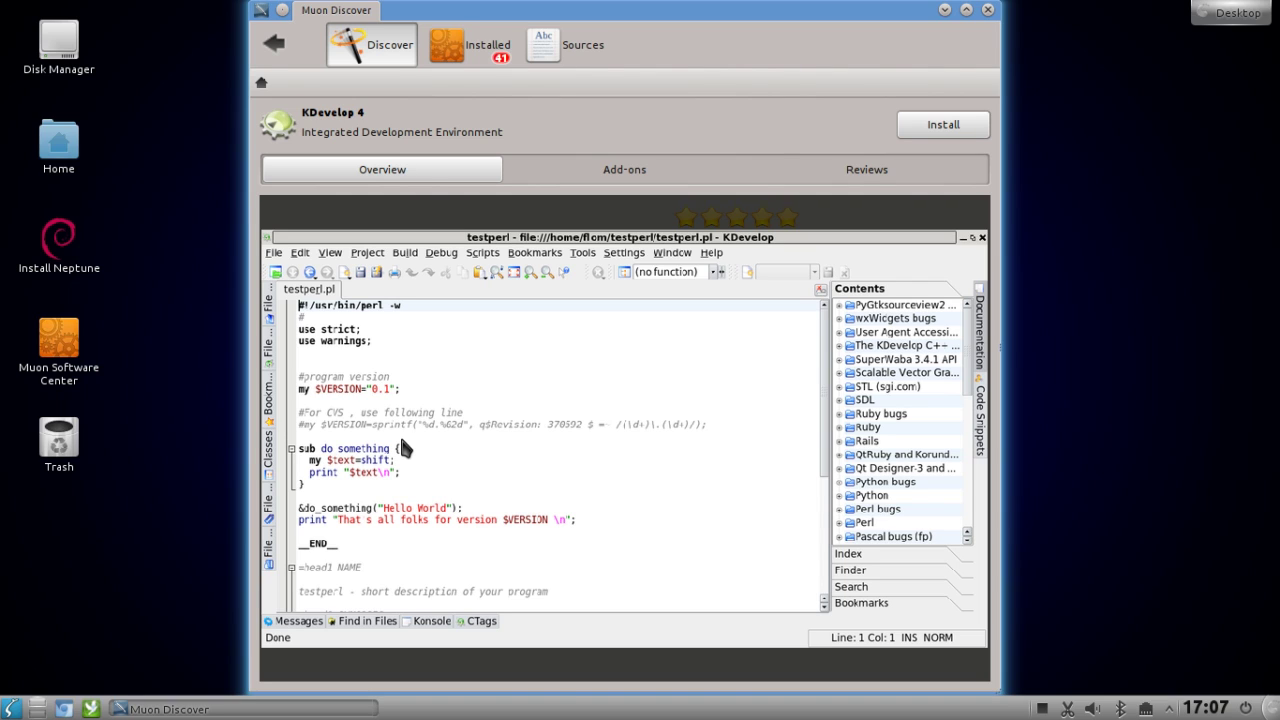
left_click(630, 452)
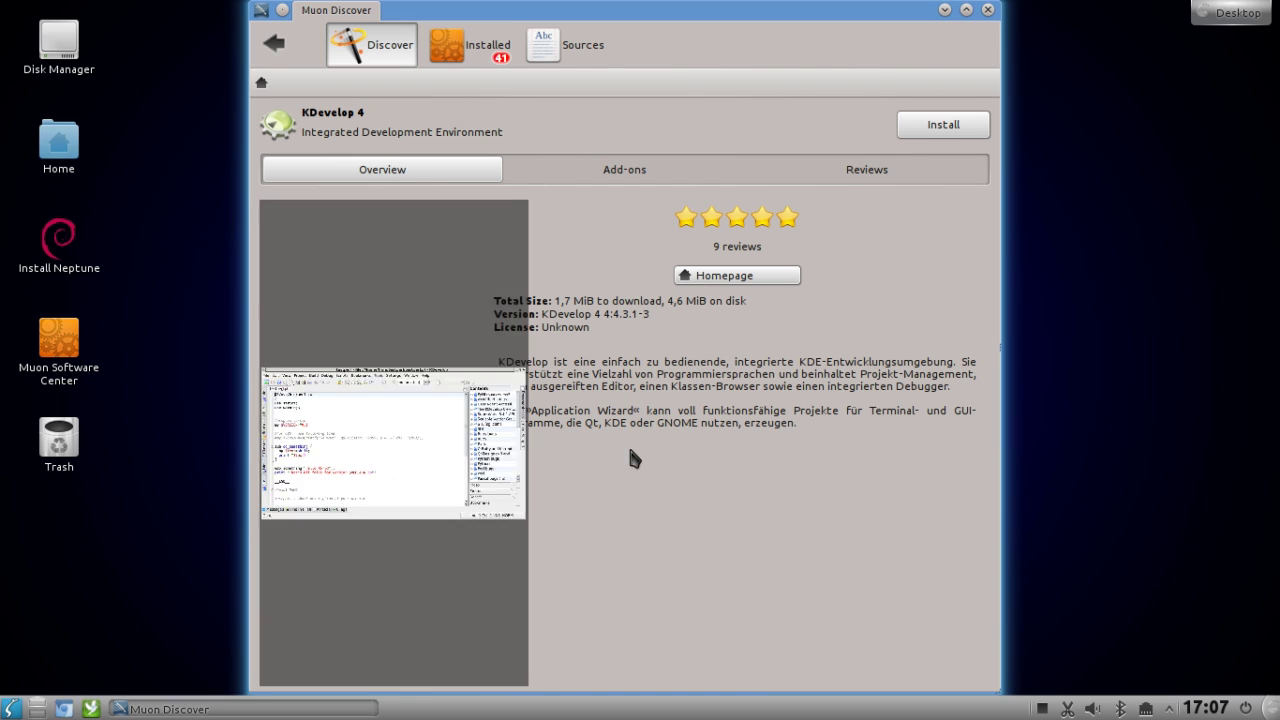
Step: Maximize the Muon Discover window, view the KDevelop 4 add-ons and return to the home page
left_click(966, 10)
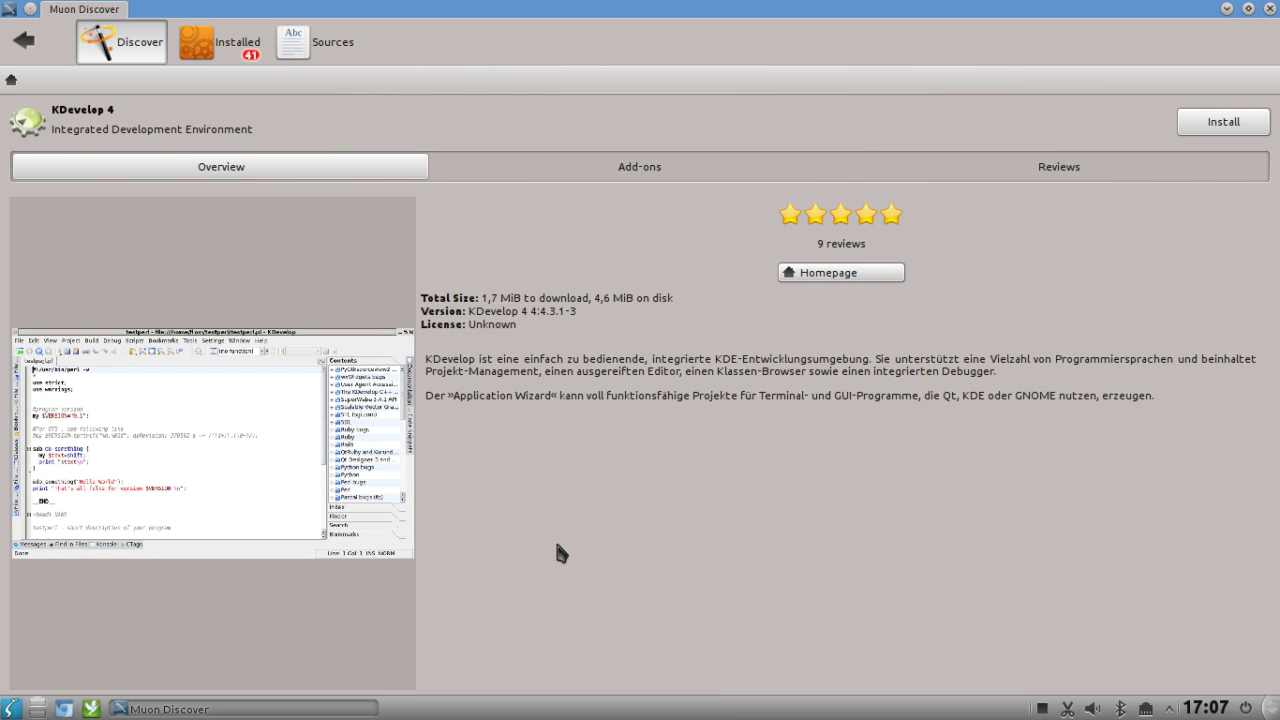
left_click(622, 170)
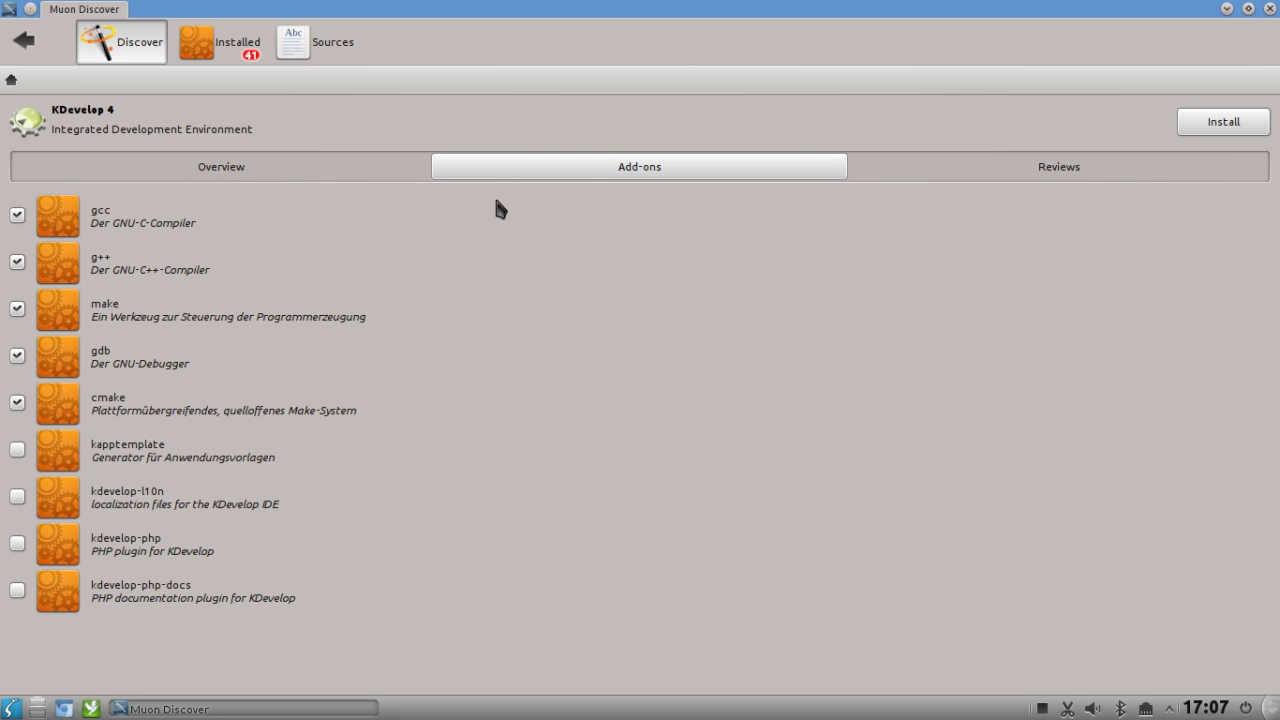
left_click(12, 80)
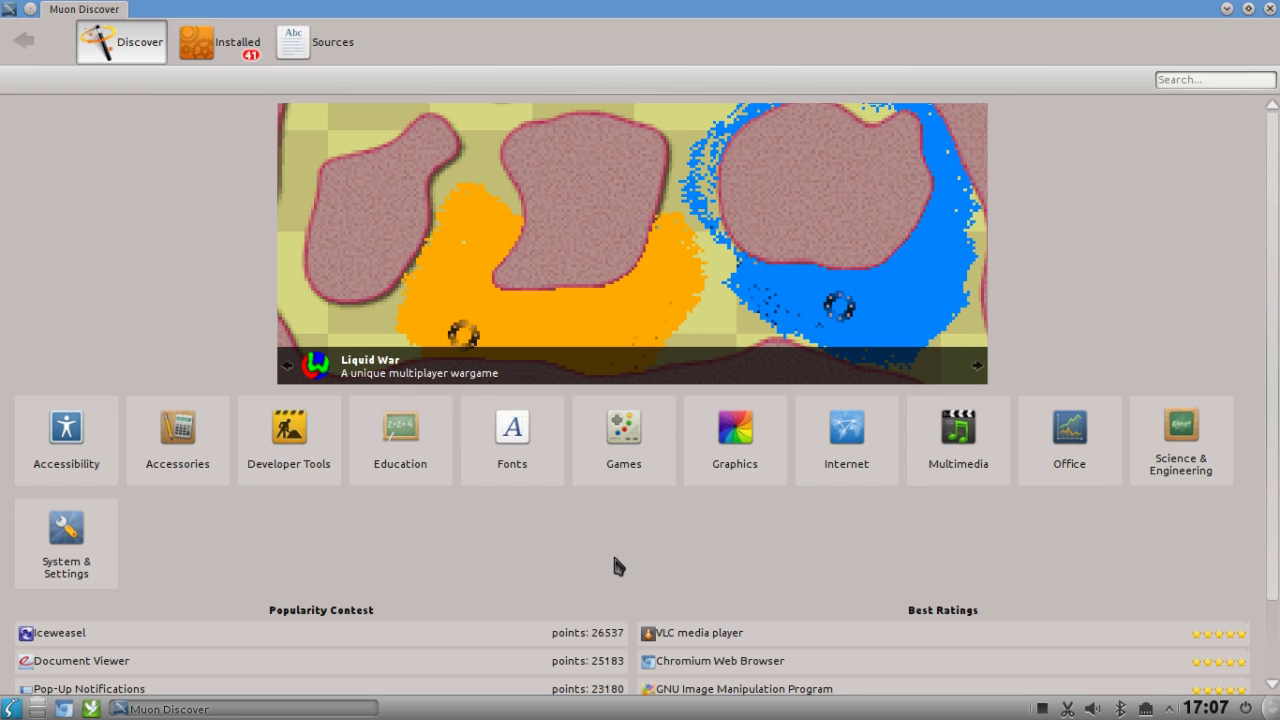
Step: Open Iceweasel from the Popularity Contest list and look through its available add-ons
scroll(583, 552, "down", 2)
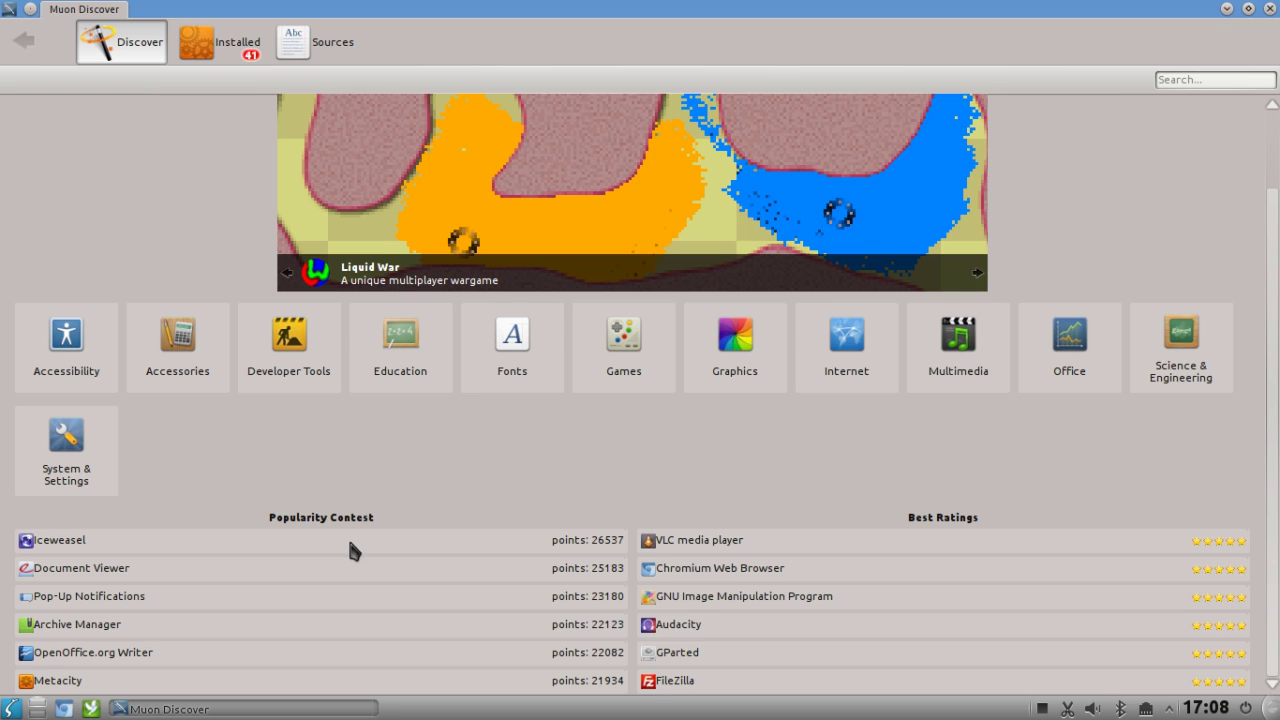
left_click(45, 548)
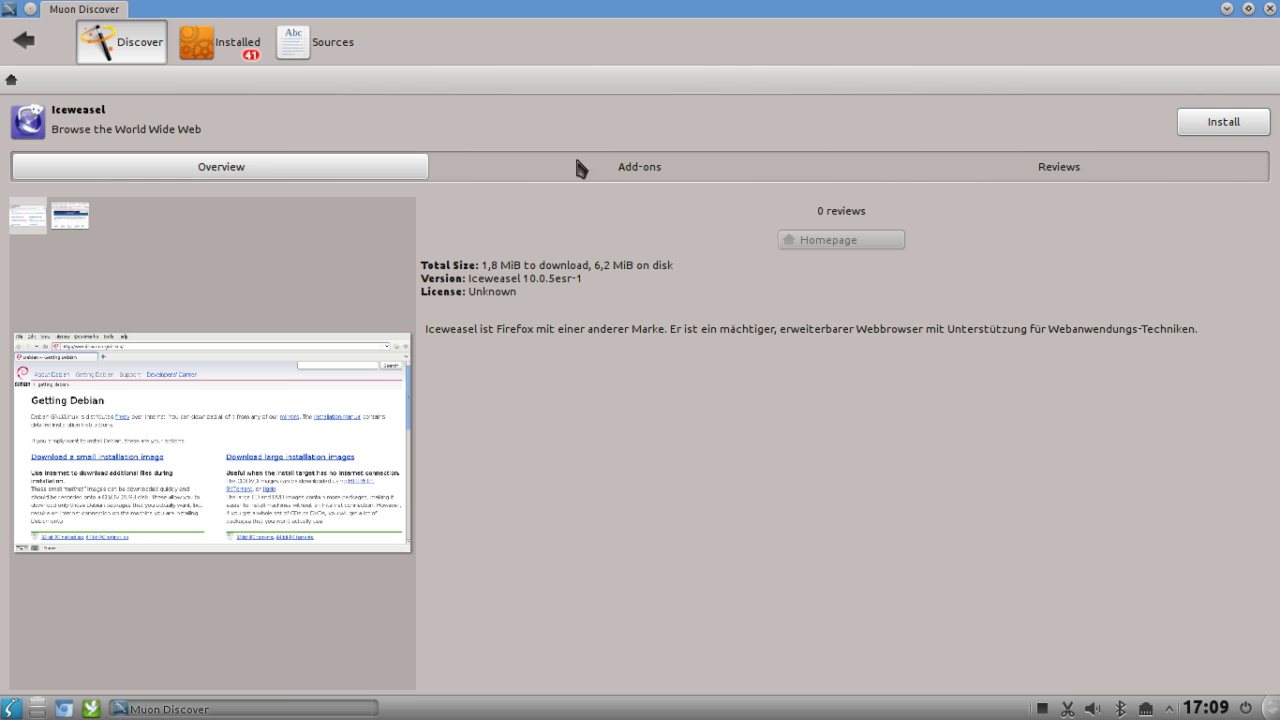
left_click(606, 176)
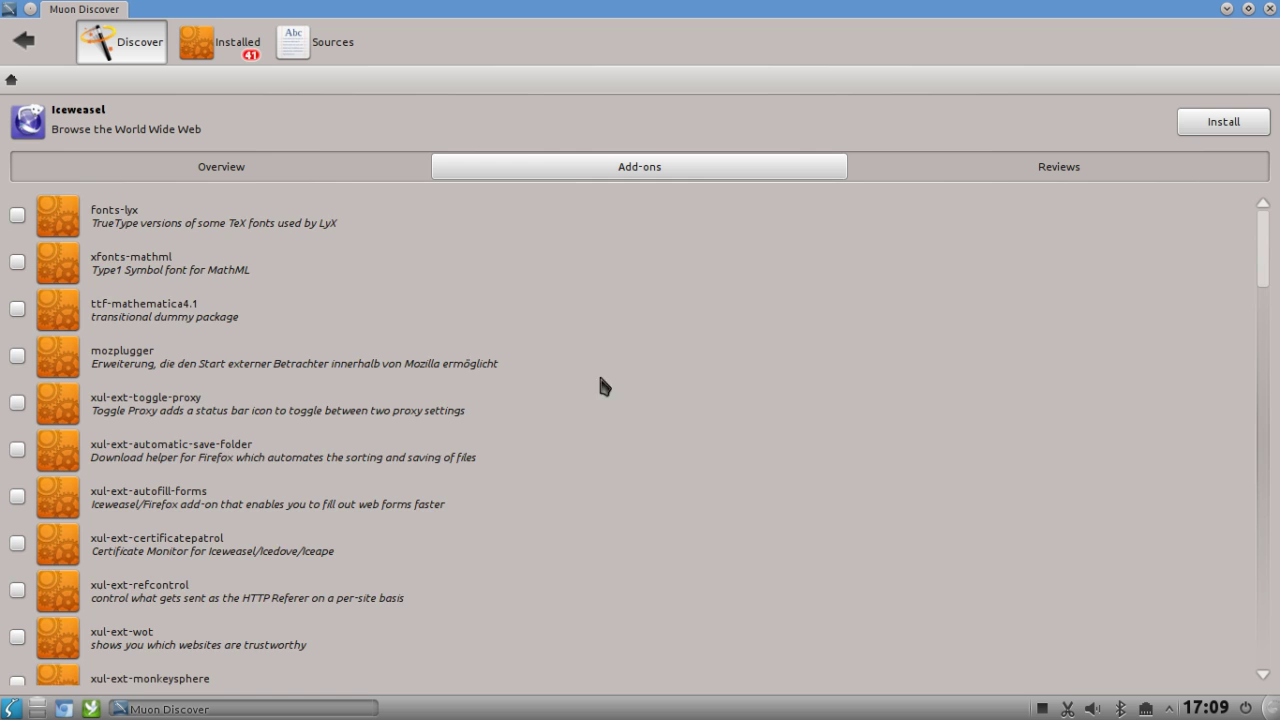
scroll(580, 447, "down", 5)
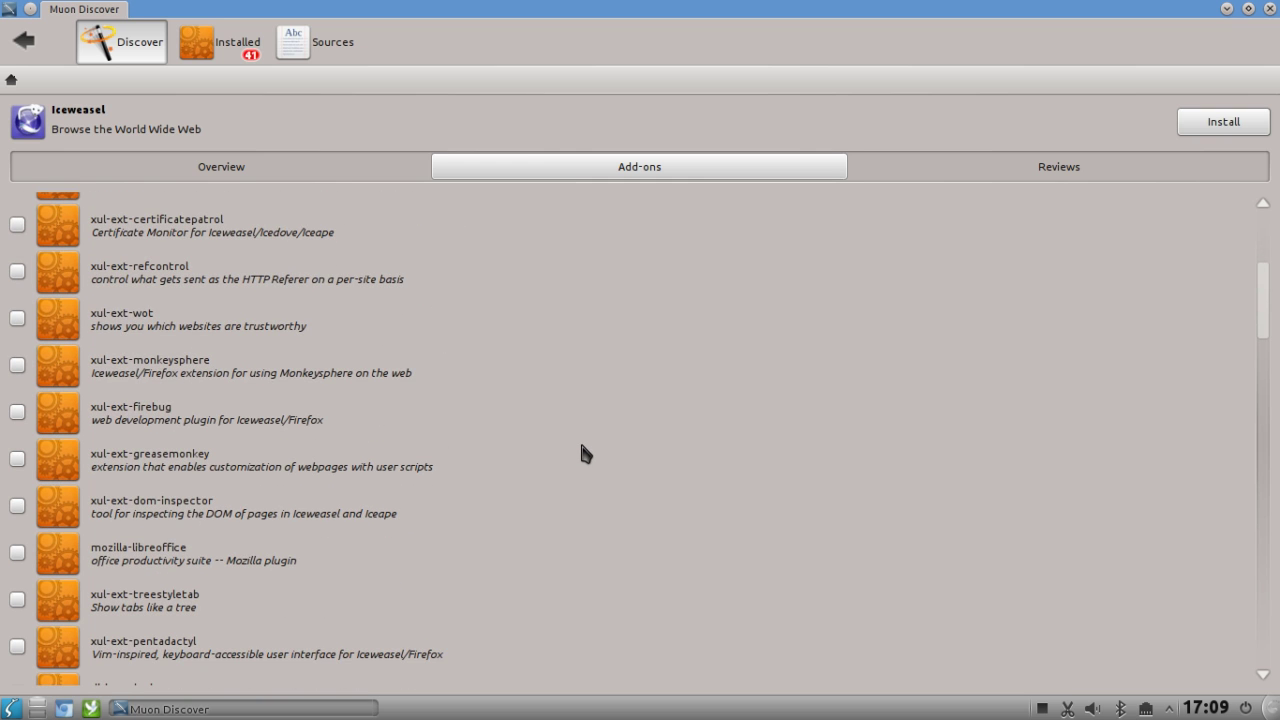
Step: Mark the xul-ext-downthemall add-on for Iceweasel, look through more add-ons and return to the home page
scroll(586, 455, "down", 5)
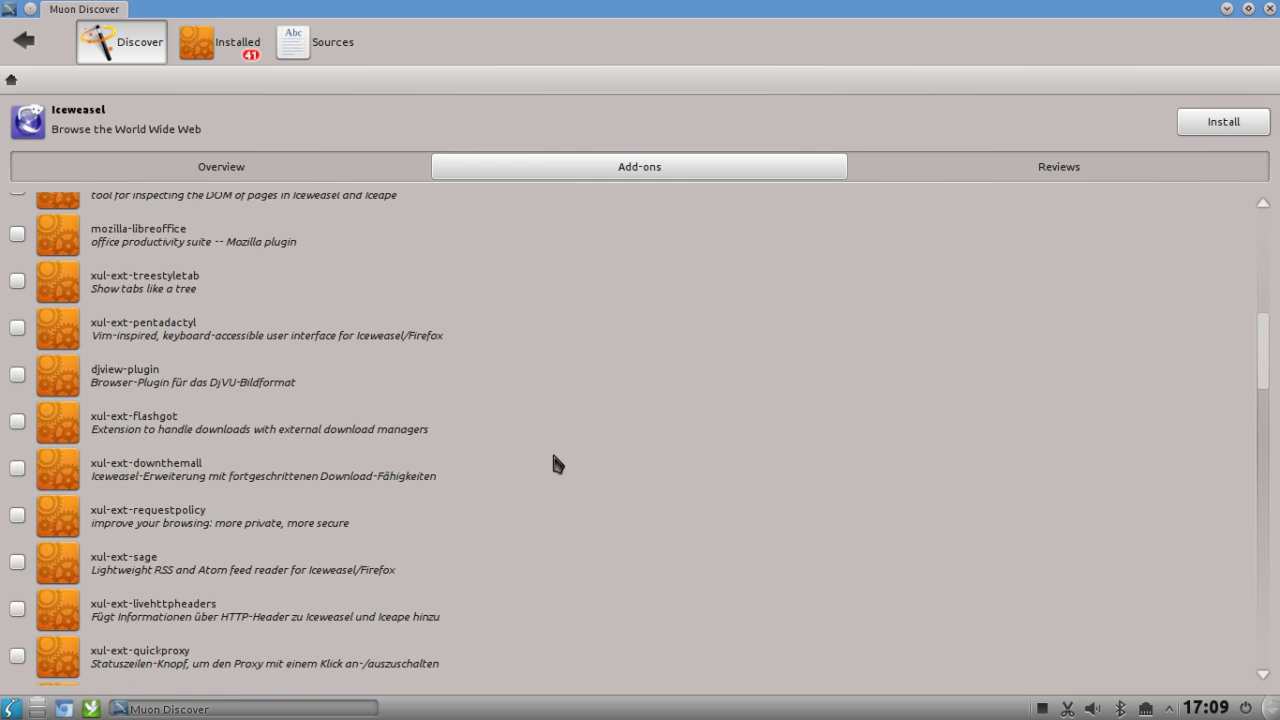
scroll(540, 466, "down", 4)
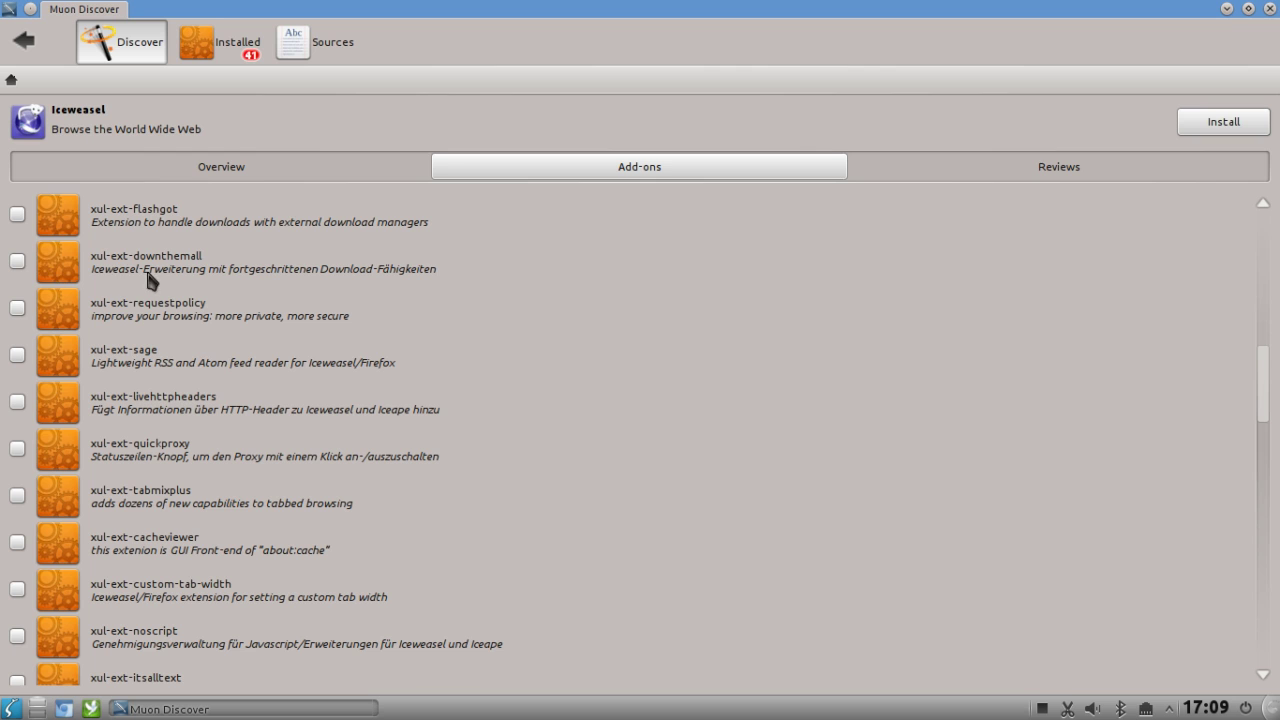
left_click(17, 261)
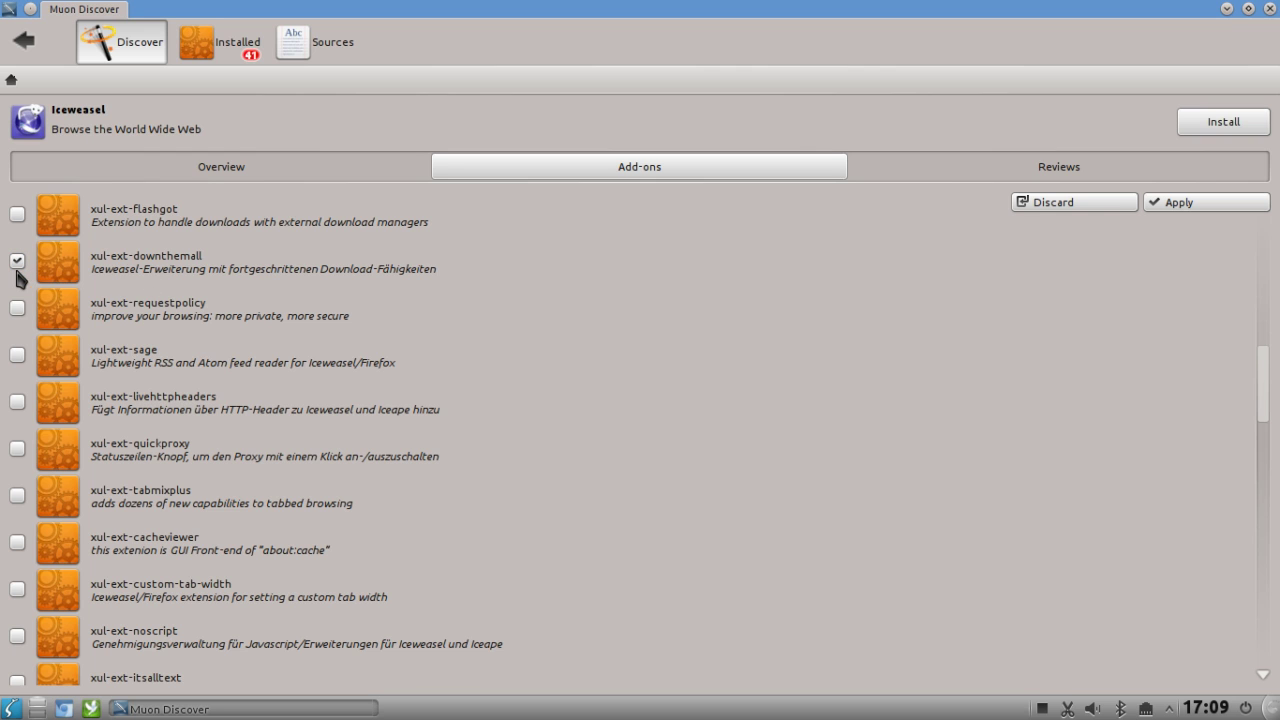
left_click(1251, 206)
scroll(575, 485, "down", 5)
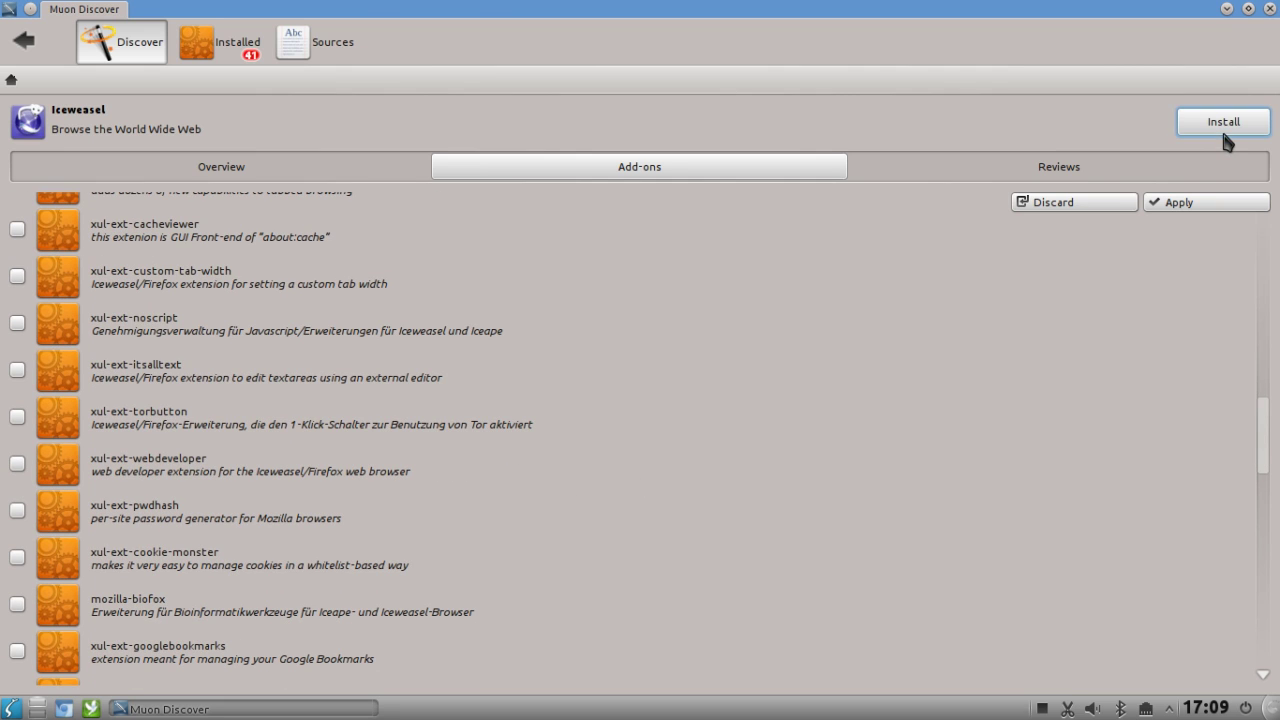
left_click(24, 40)
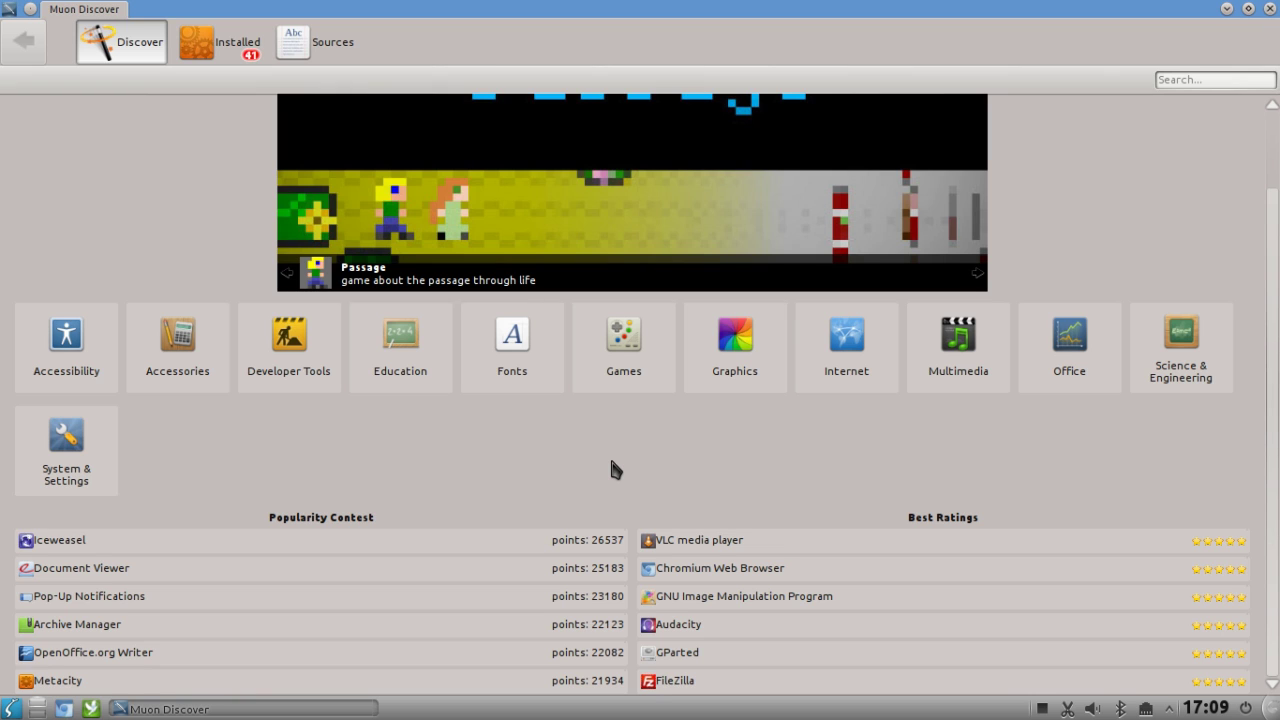
Step: Open SMPlayer from the Multimedia category, view its second screenshot and its add-ons, and return to the category
left_click(952, 380)
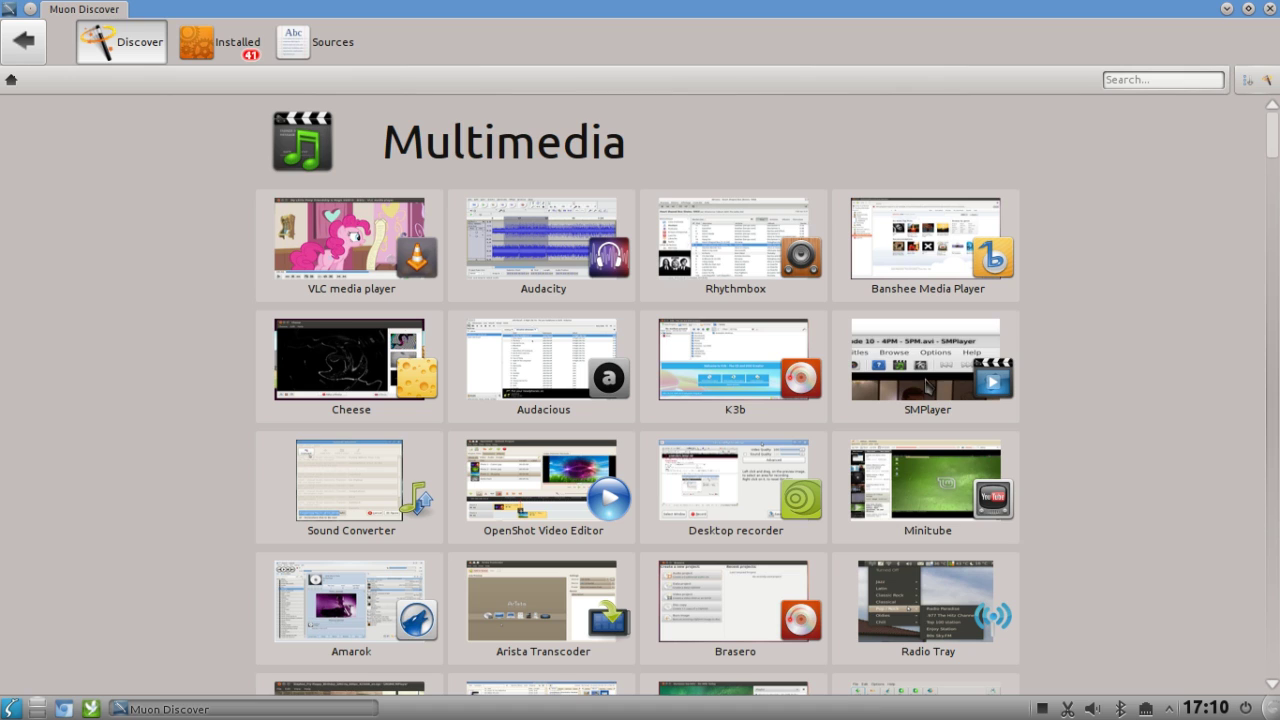
mouse_move(922, 384)
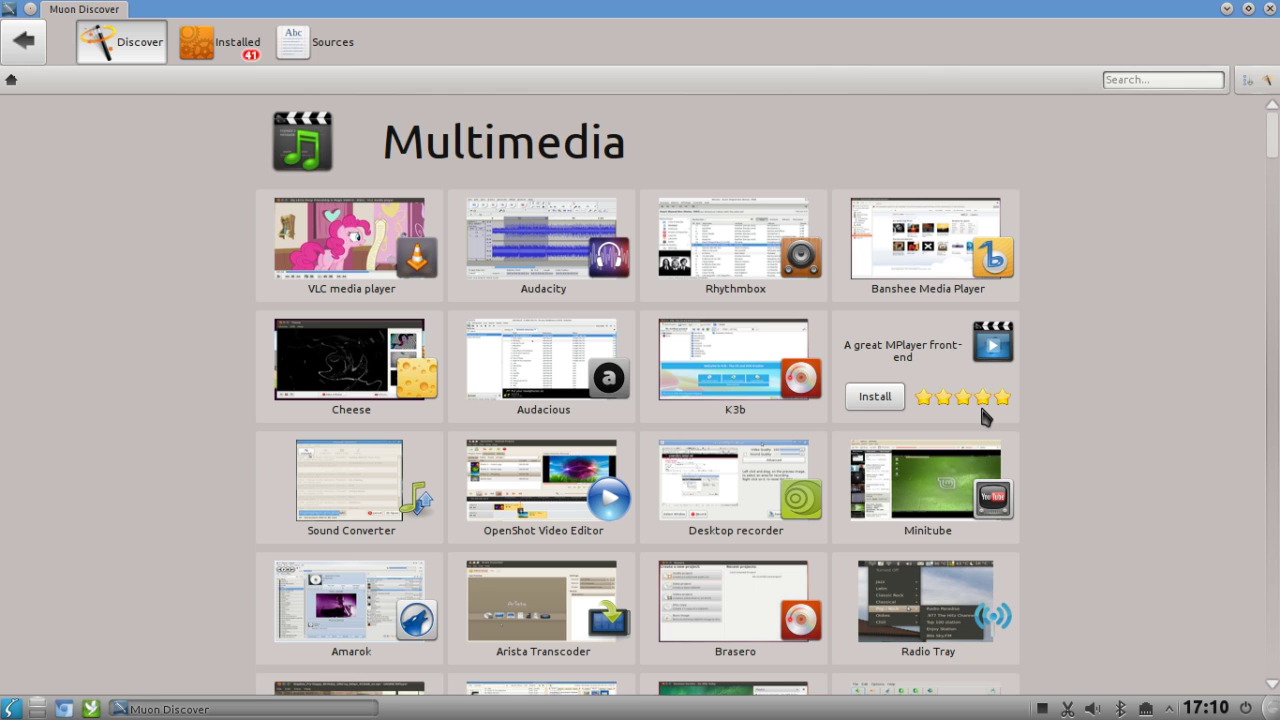
left_click(968, 360)
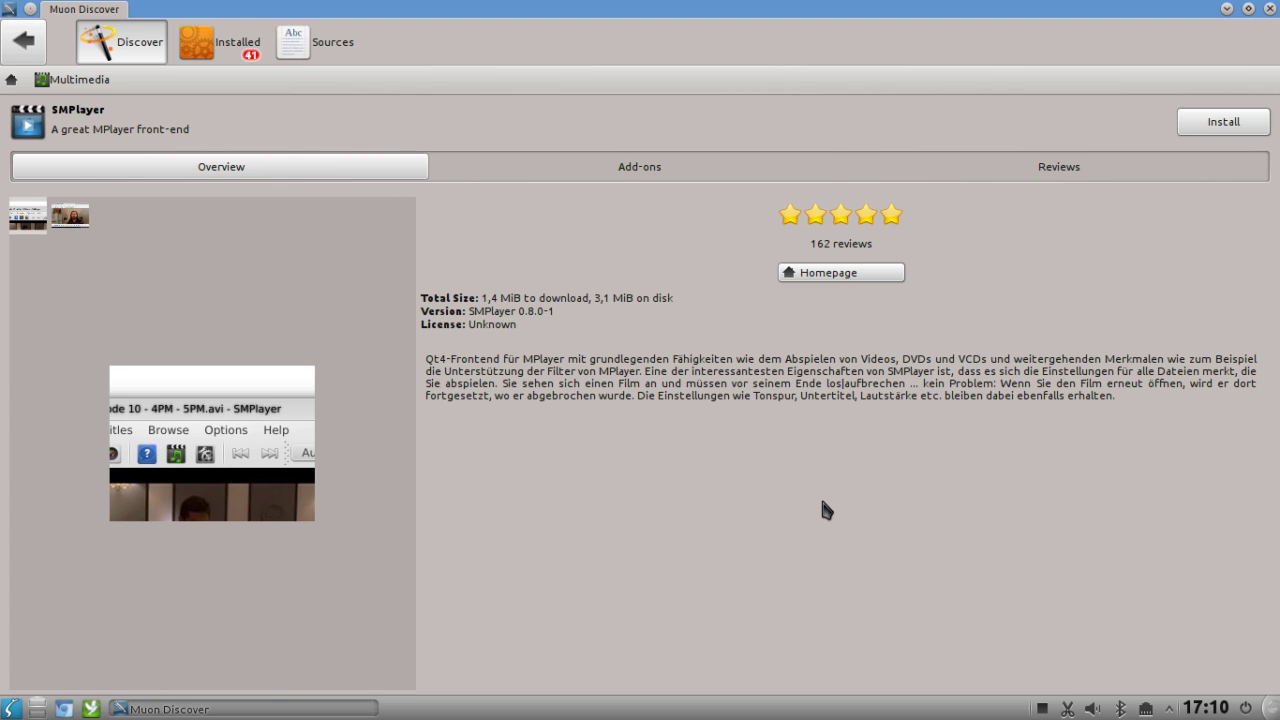
left_click(80, 224)
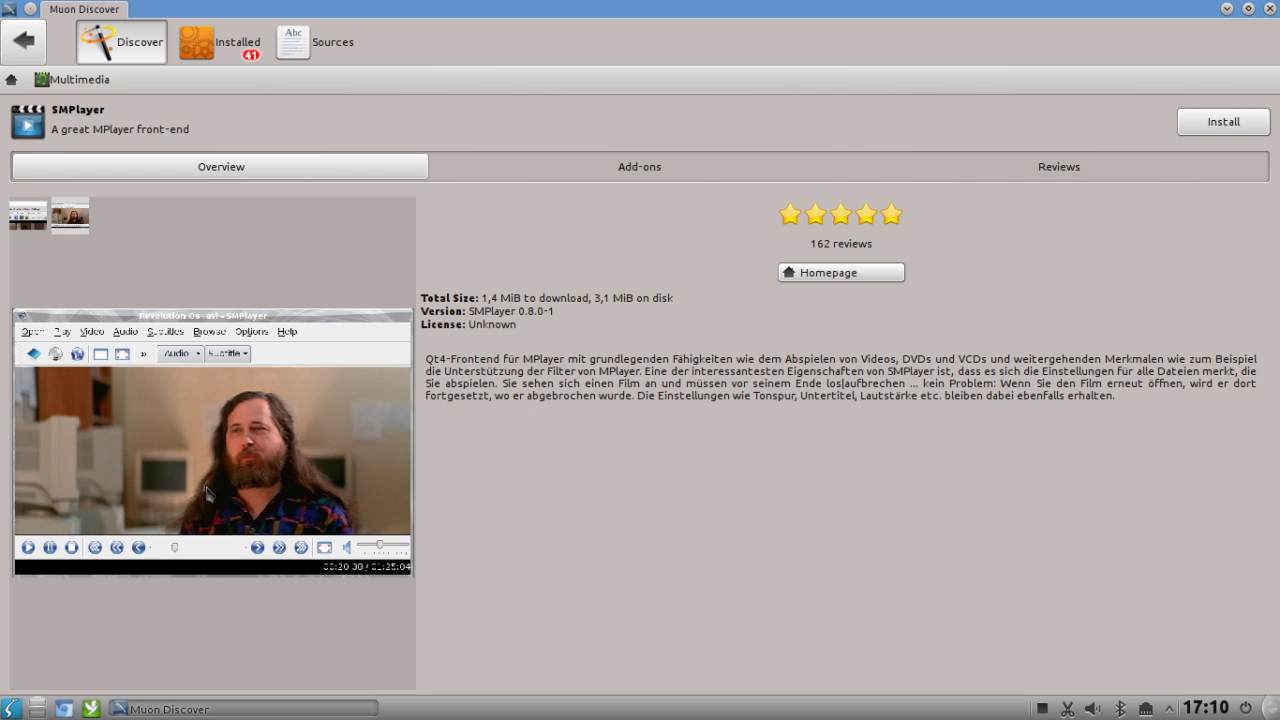
left_click(607, 165)
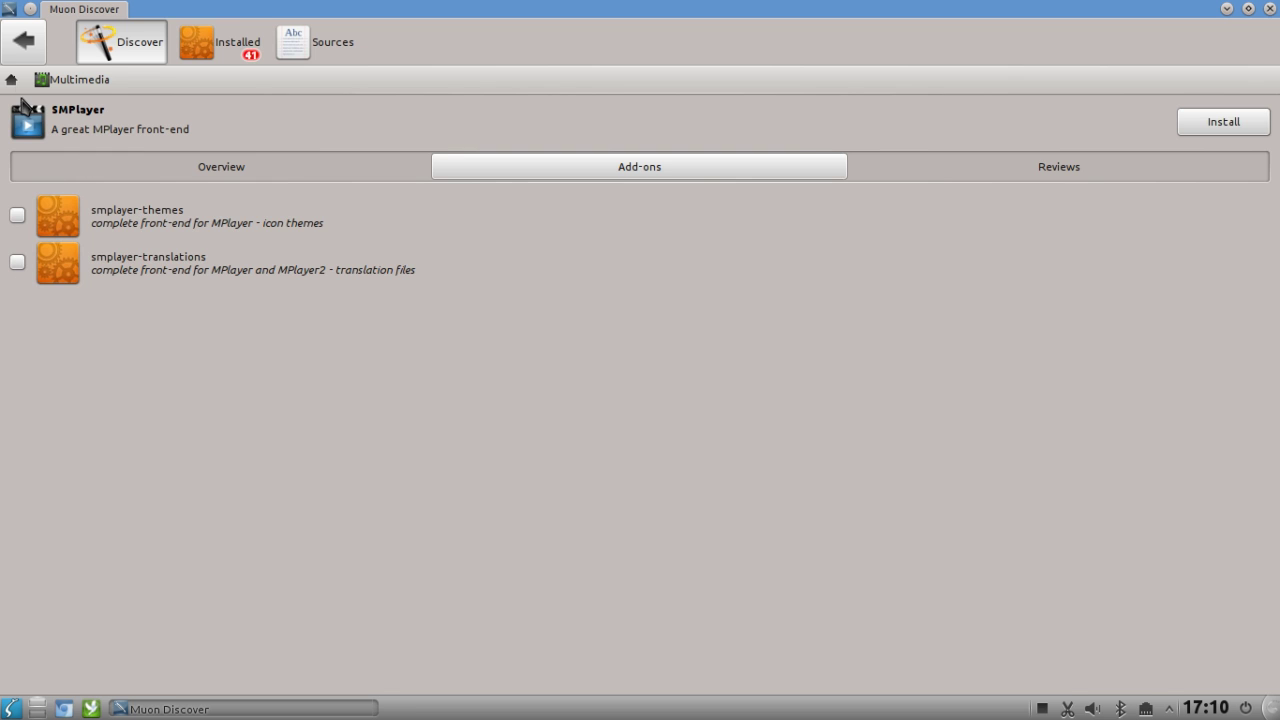
left_click(22, 50)
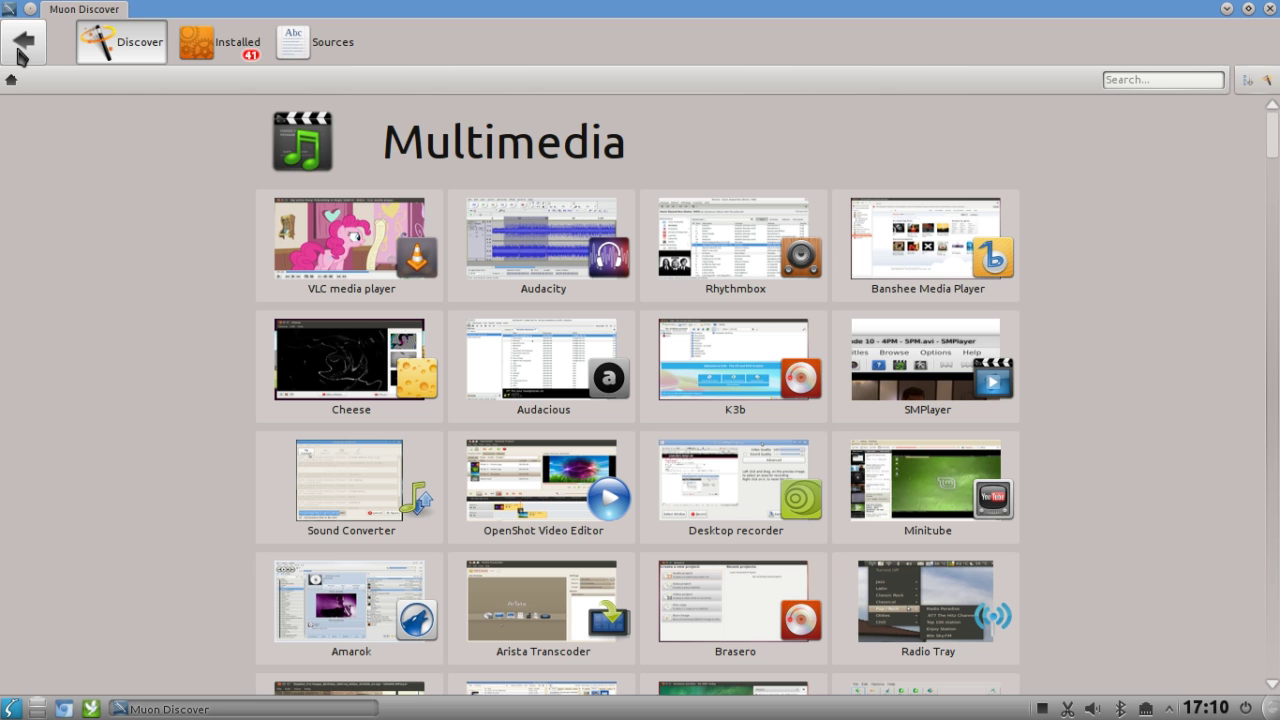
Step: Sort the Multimedia applications by popularity, look through the list and return to the home page
scroll(131, 452, "down", 2)
scroll(141, 468, "down", 2)
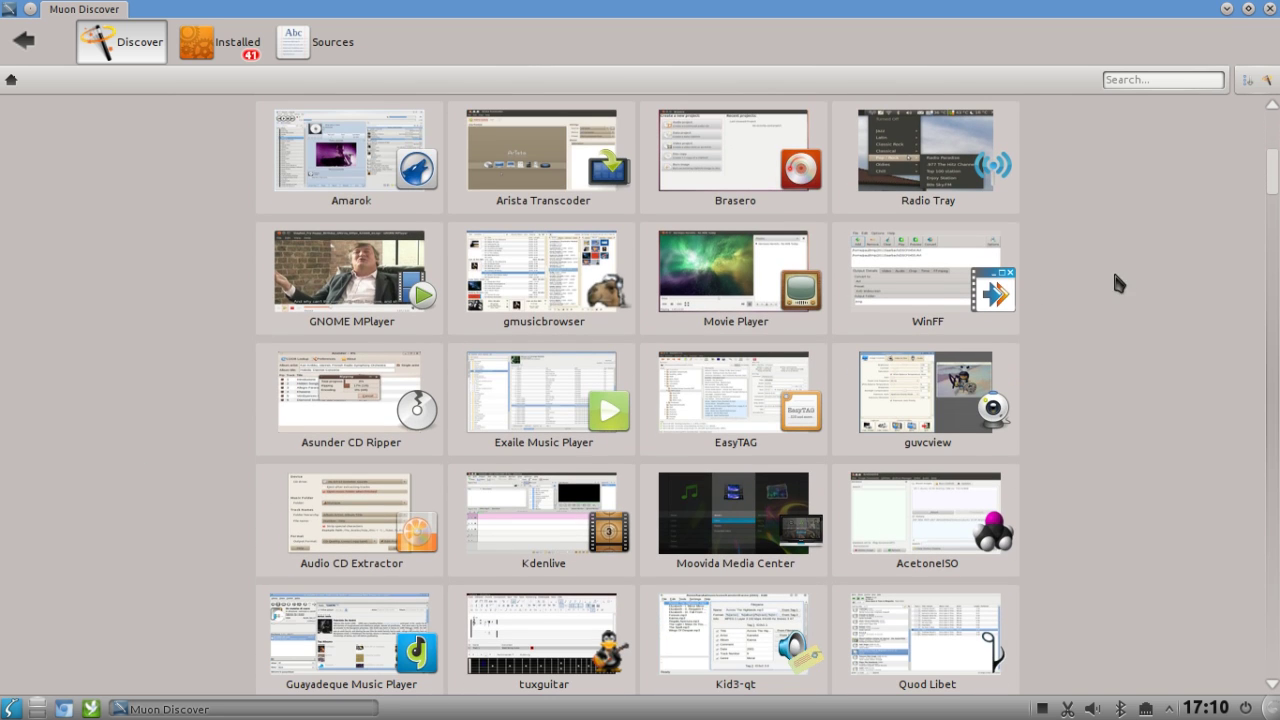
left_click(1247, 84)
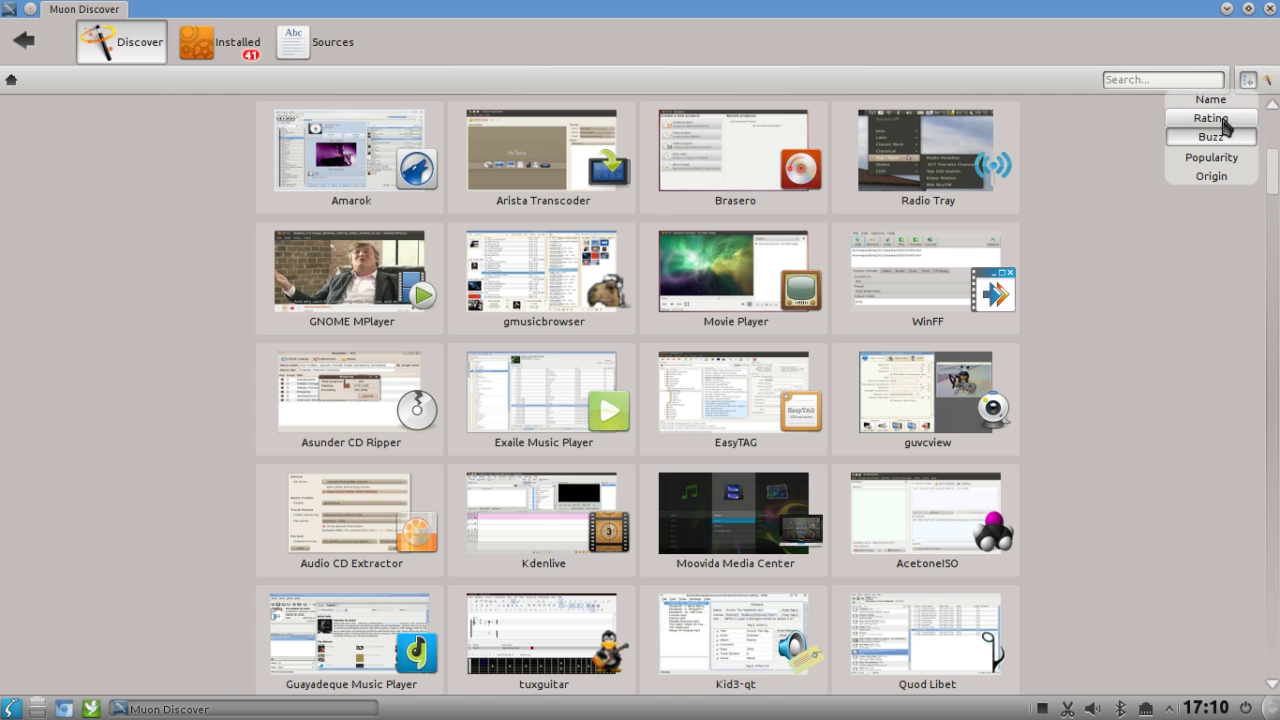
left_click(1220, 160)
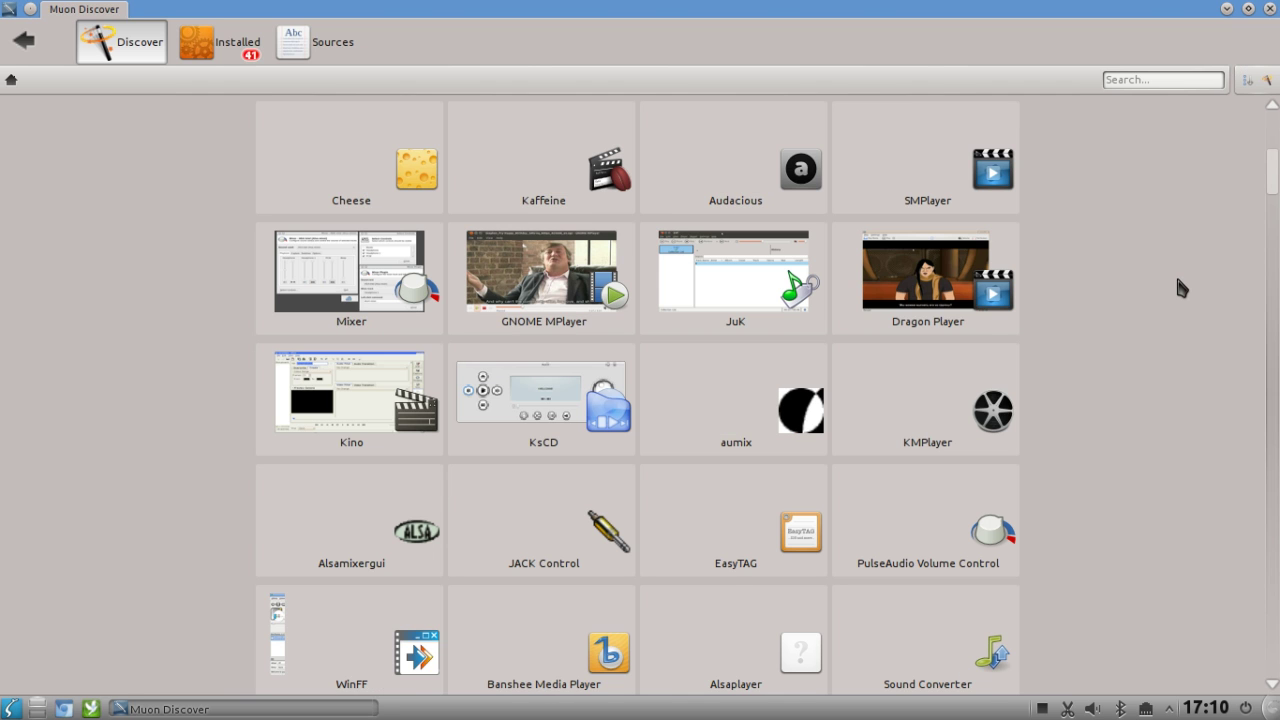
scroll(920, 285, "up", 5)
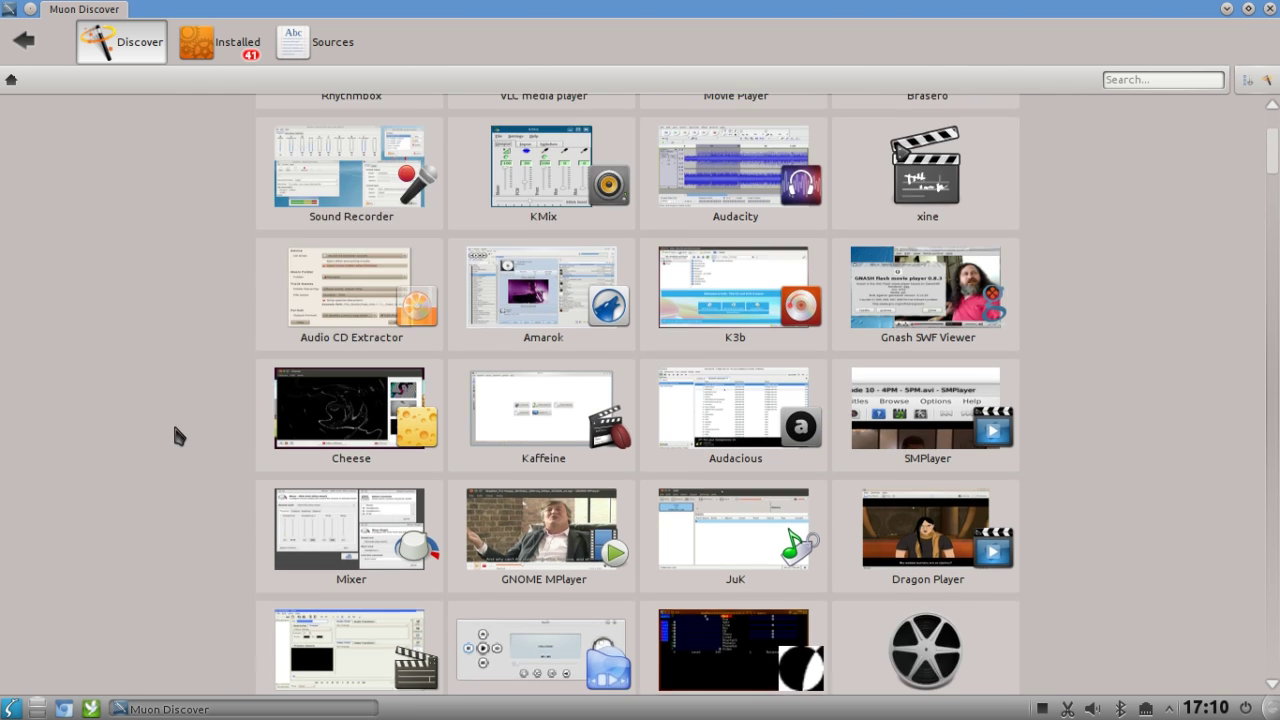
scroll(175, 430, "down", 1)
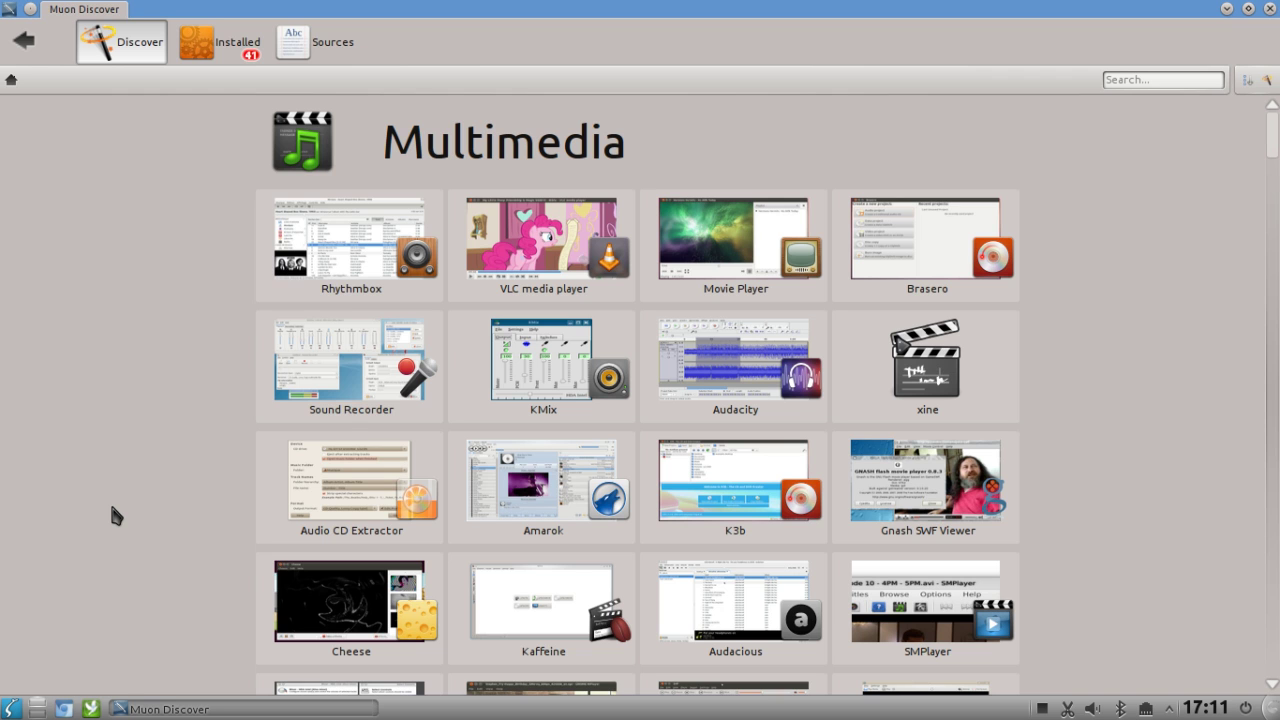
left_click(25, 40)
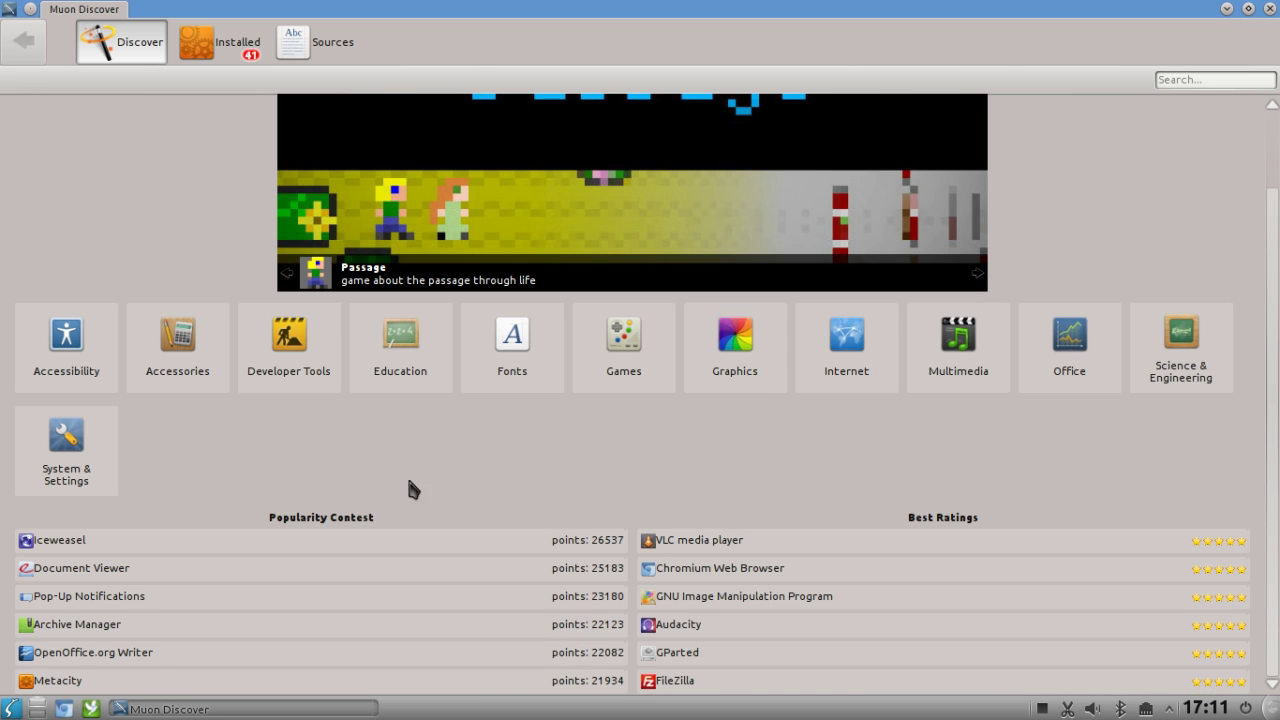
Step: Open Comix from the Best Ratings list of the Graphics category, and enlarge and shrink its screenshot
left_click(733, 352)
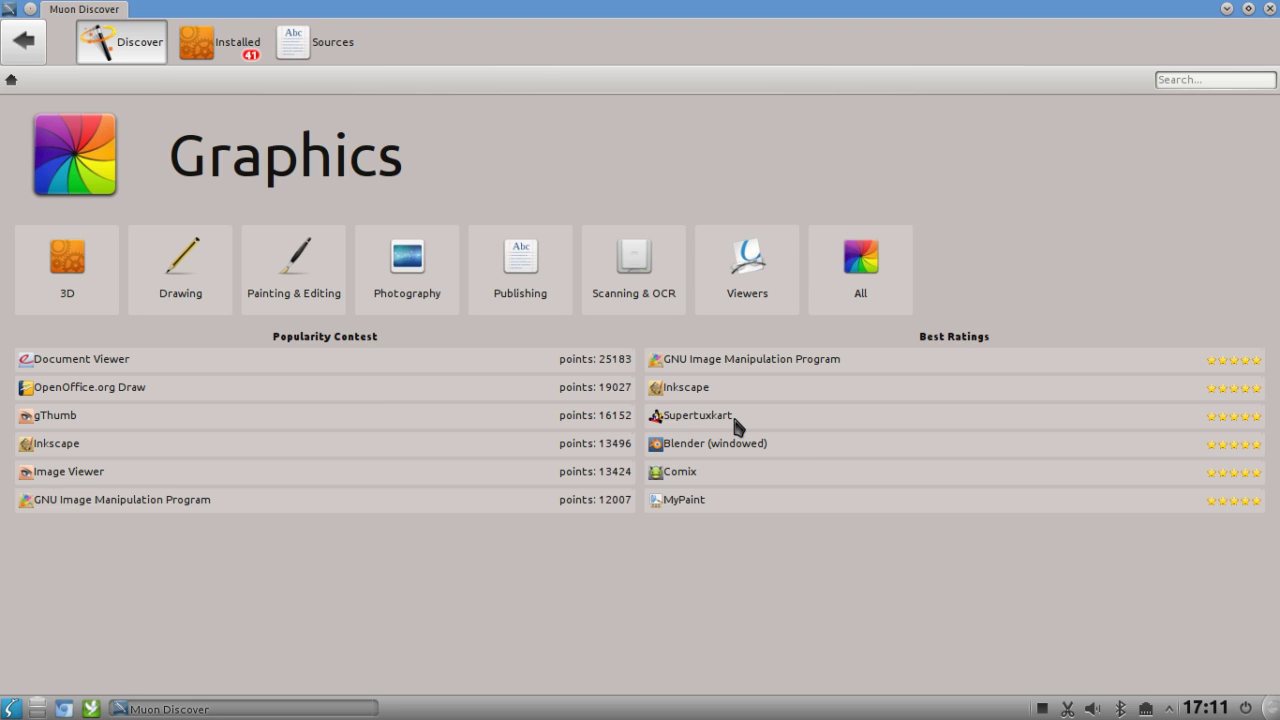
left_click(707, 484)
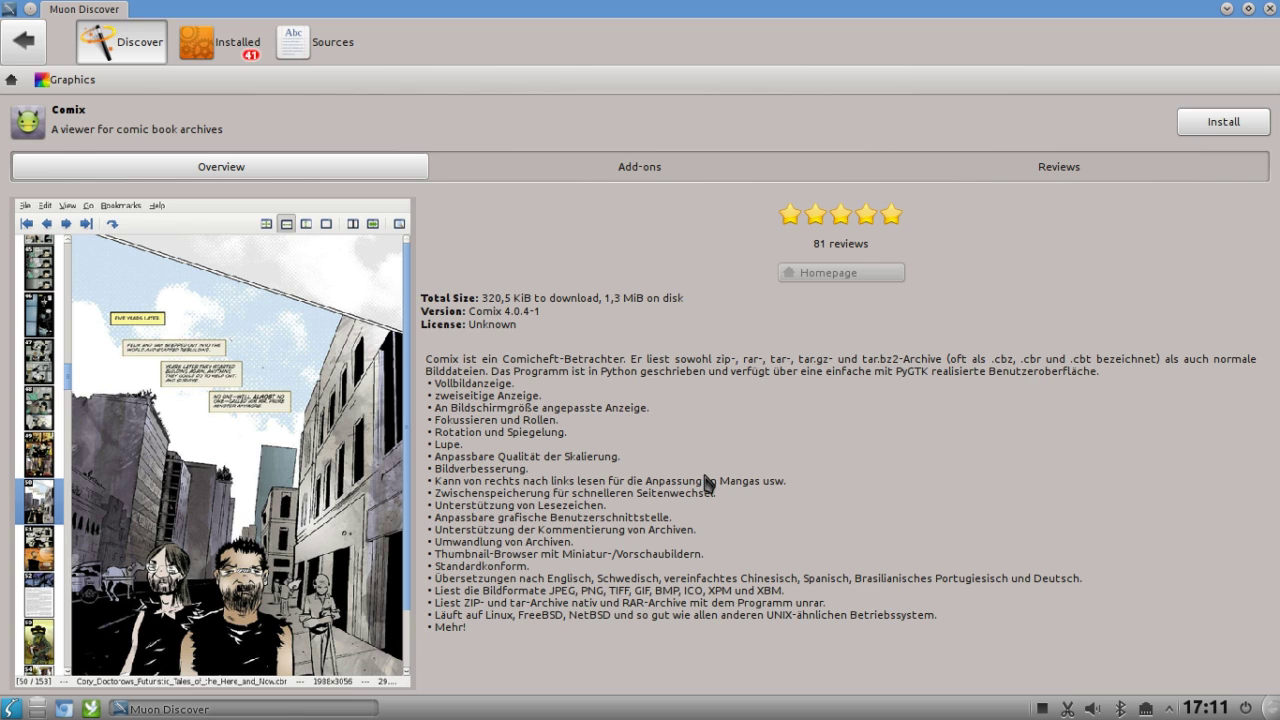
left_click(323, 399)
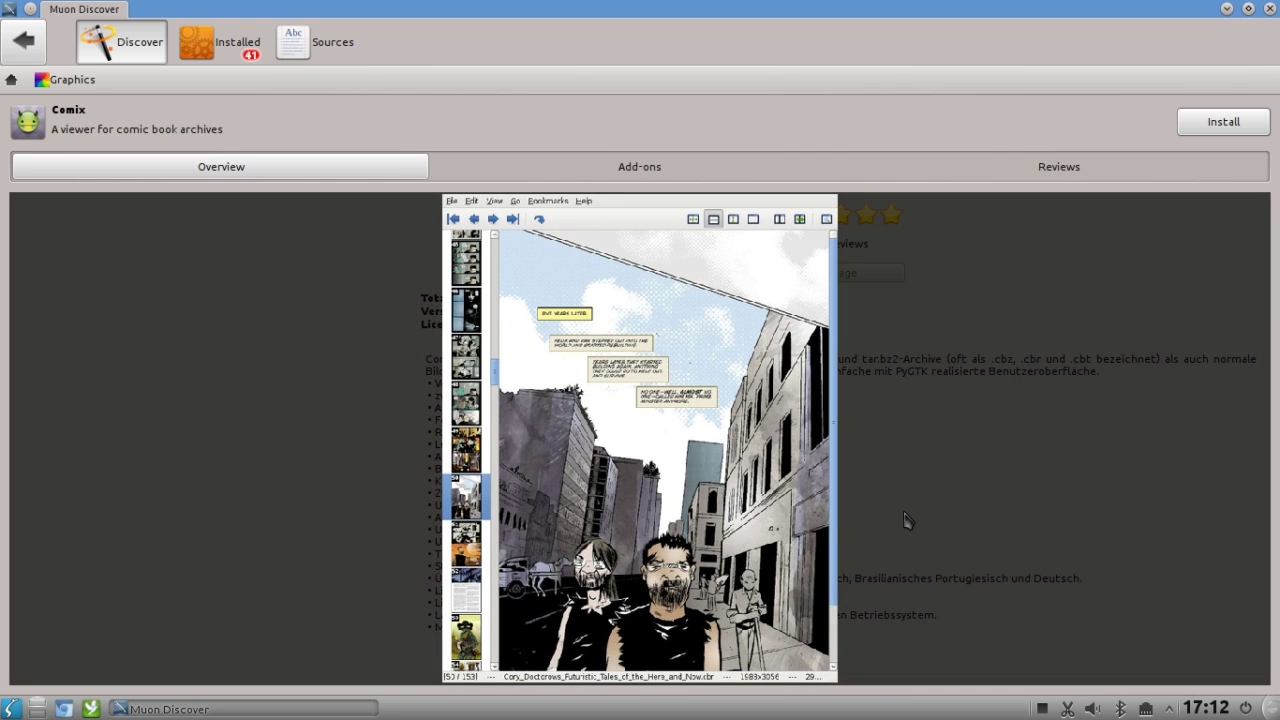
left_click(818, 572)
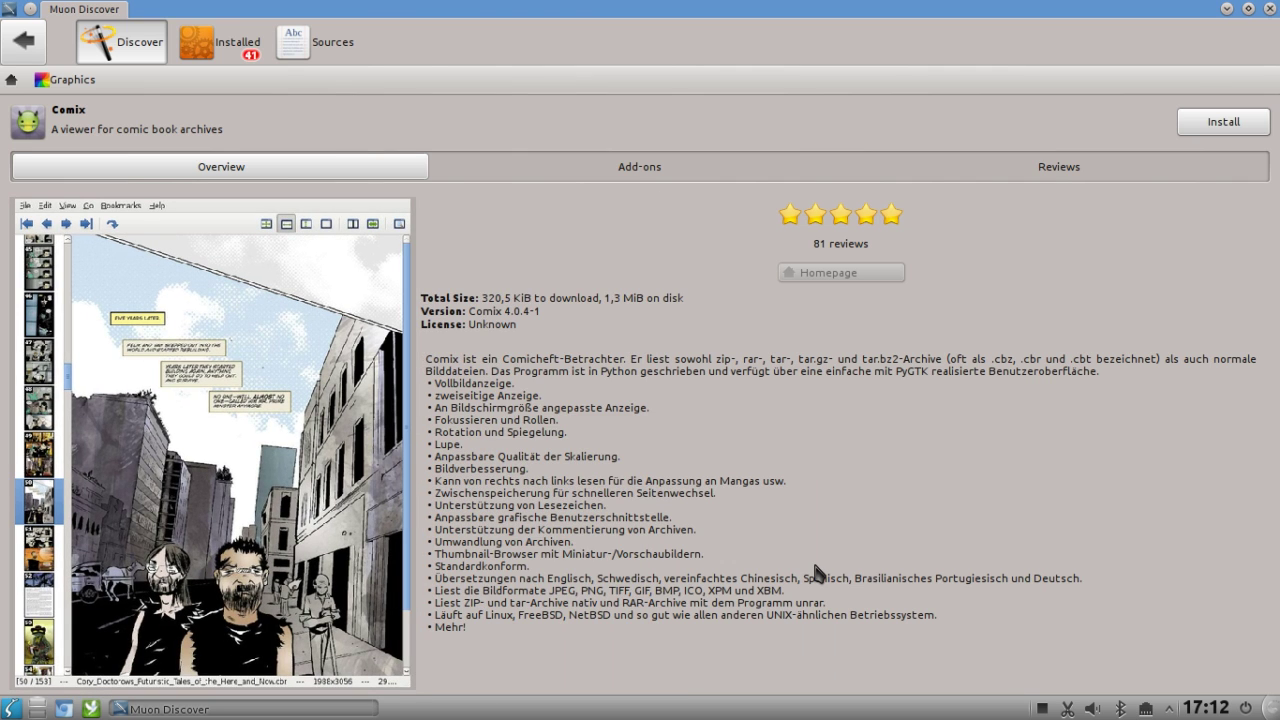
Step: View the Comix add-ons and go back through the Graphics category to the home page
left_click(630, 170)
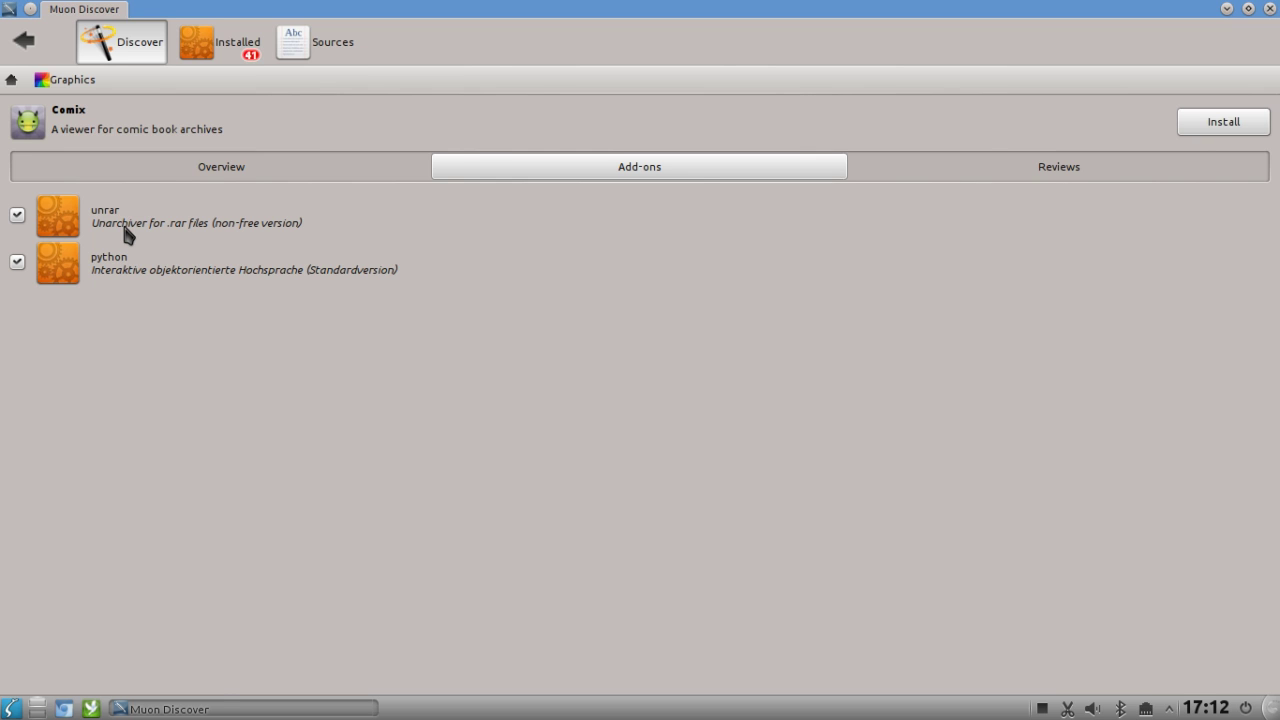
left_click(25, 42)
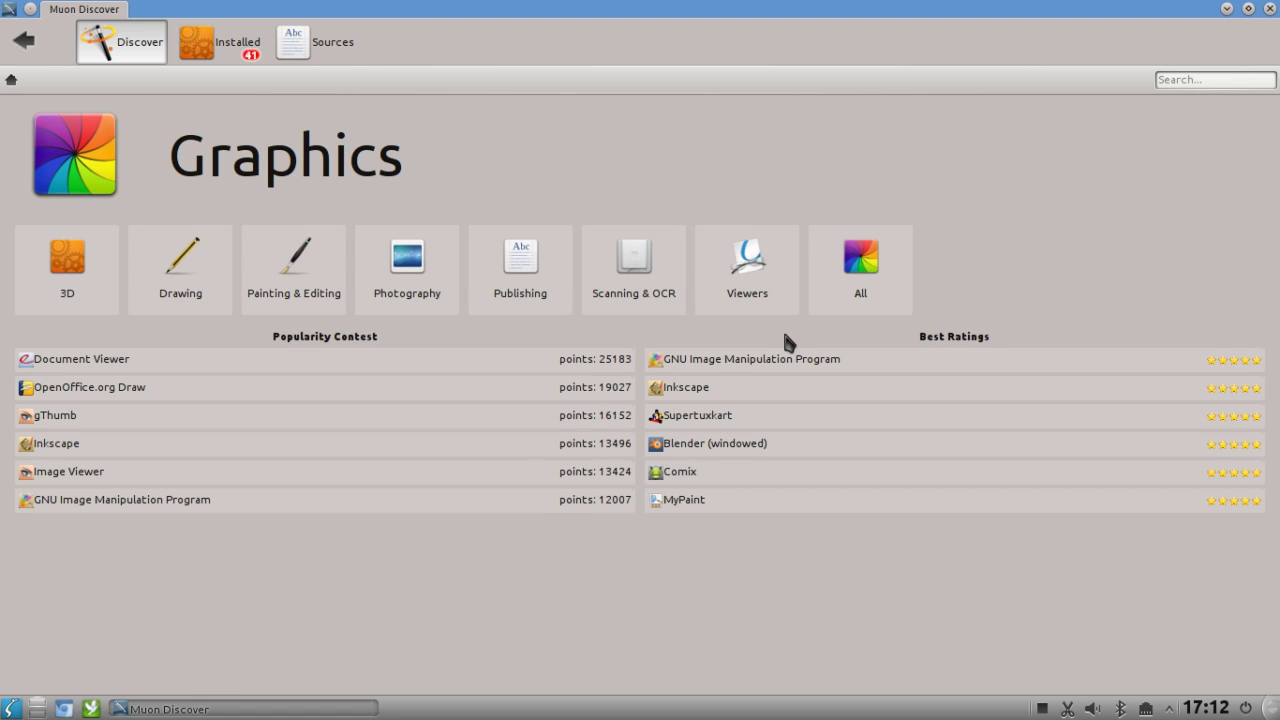
left_click(24, 40)
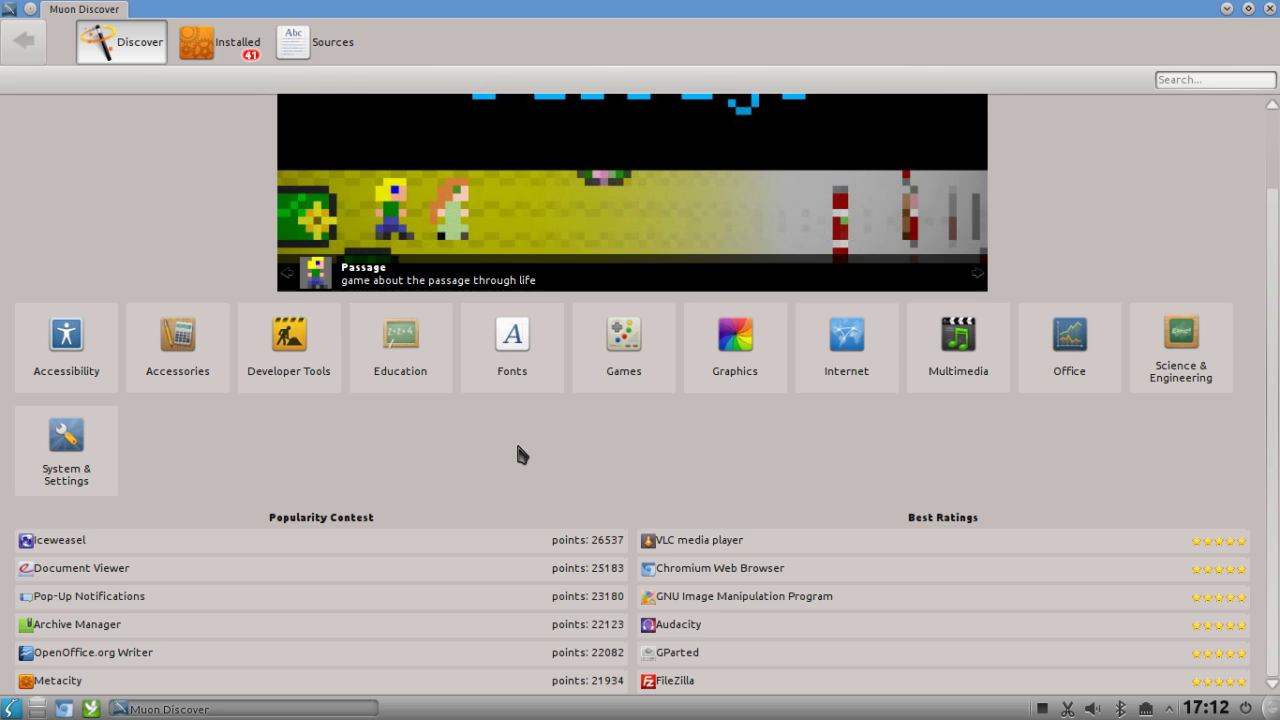
Step: Browse the Arcade section of the Games category and open the Torus Trooper Pure page
left_click(648, 356)
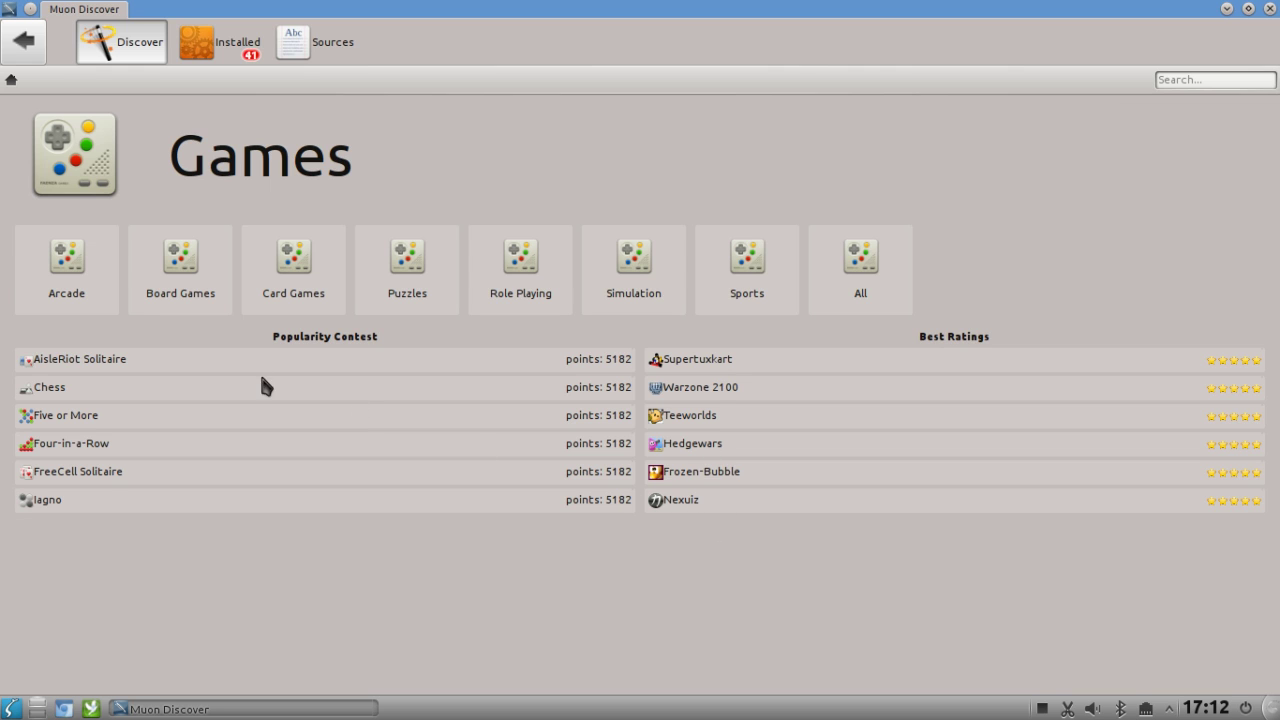
left_click(65, 286)
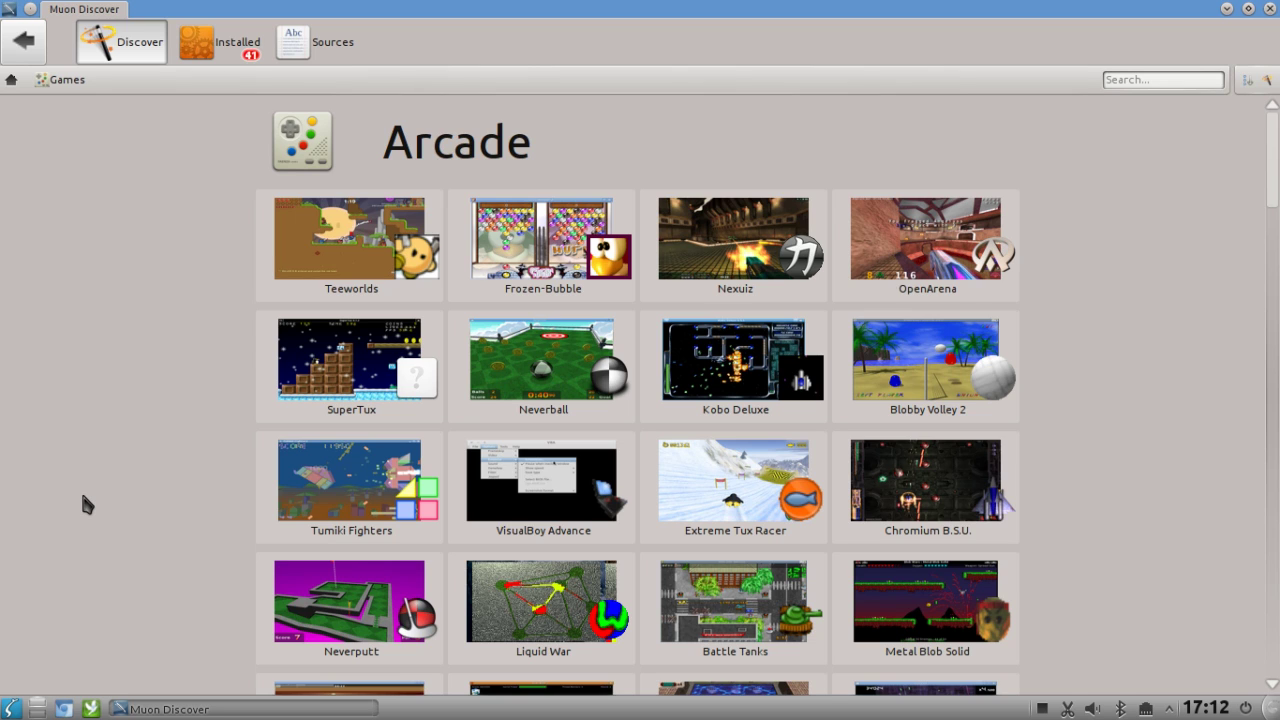
scroll(110, 497, "down", 2)
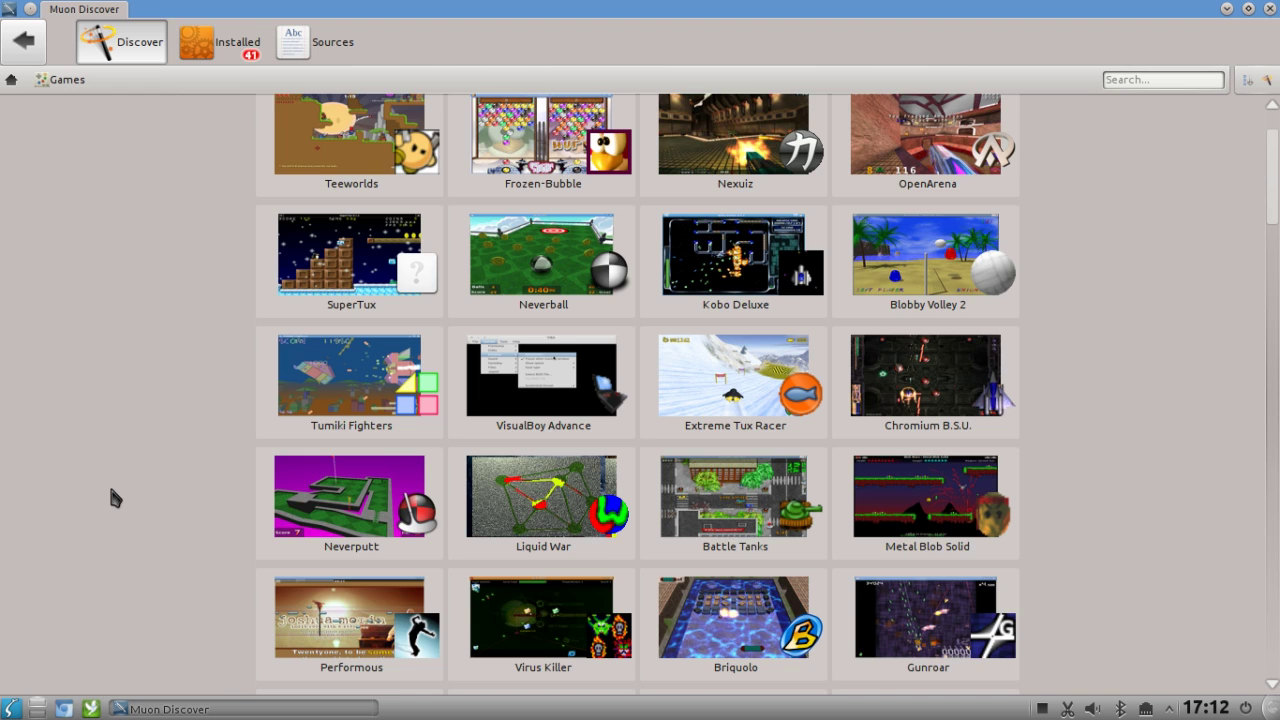
scroll(110, 497, "down", 2)
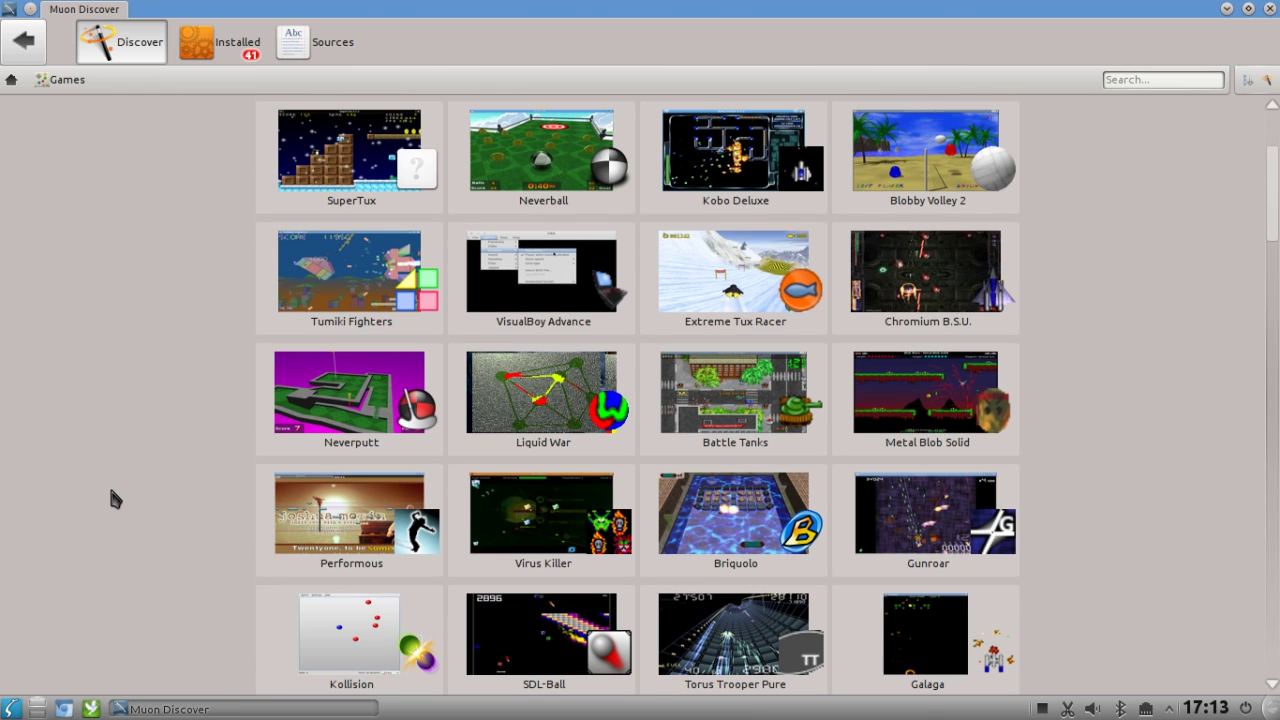
scroll(110, 495, "down", 7)
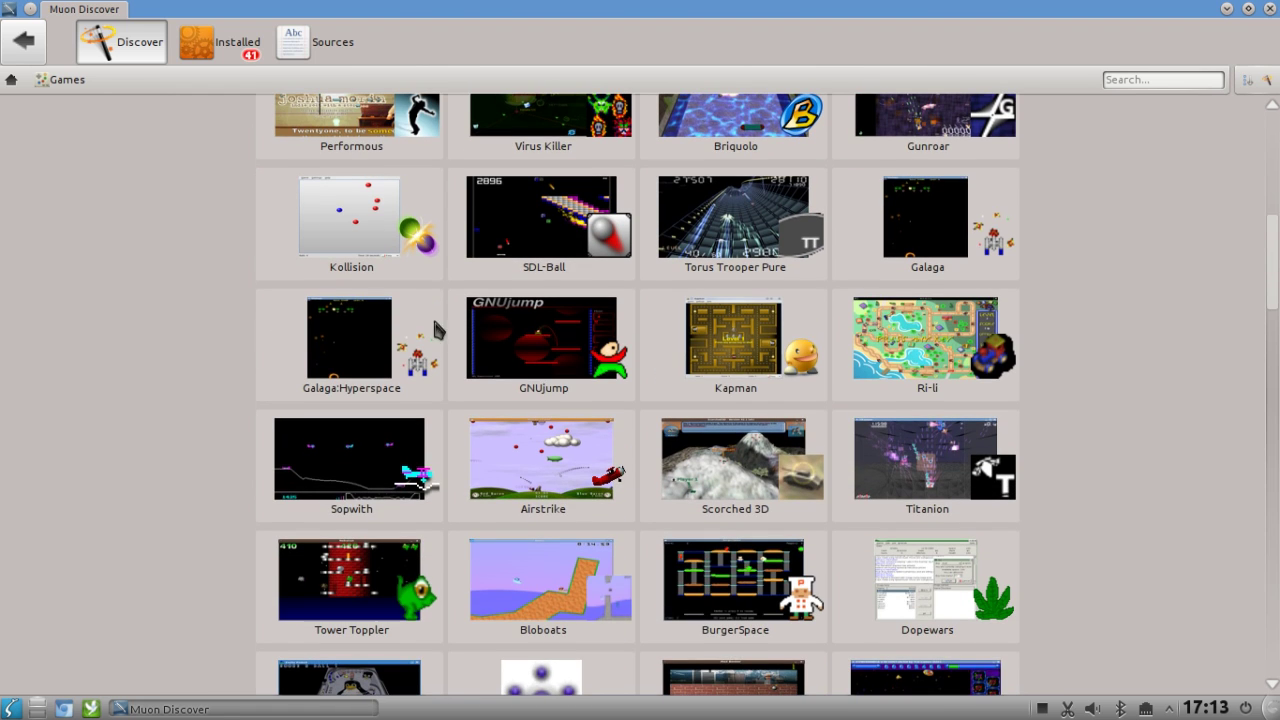
mouse_move(712, 242)
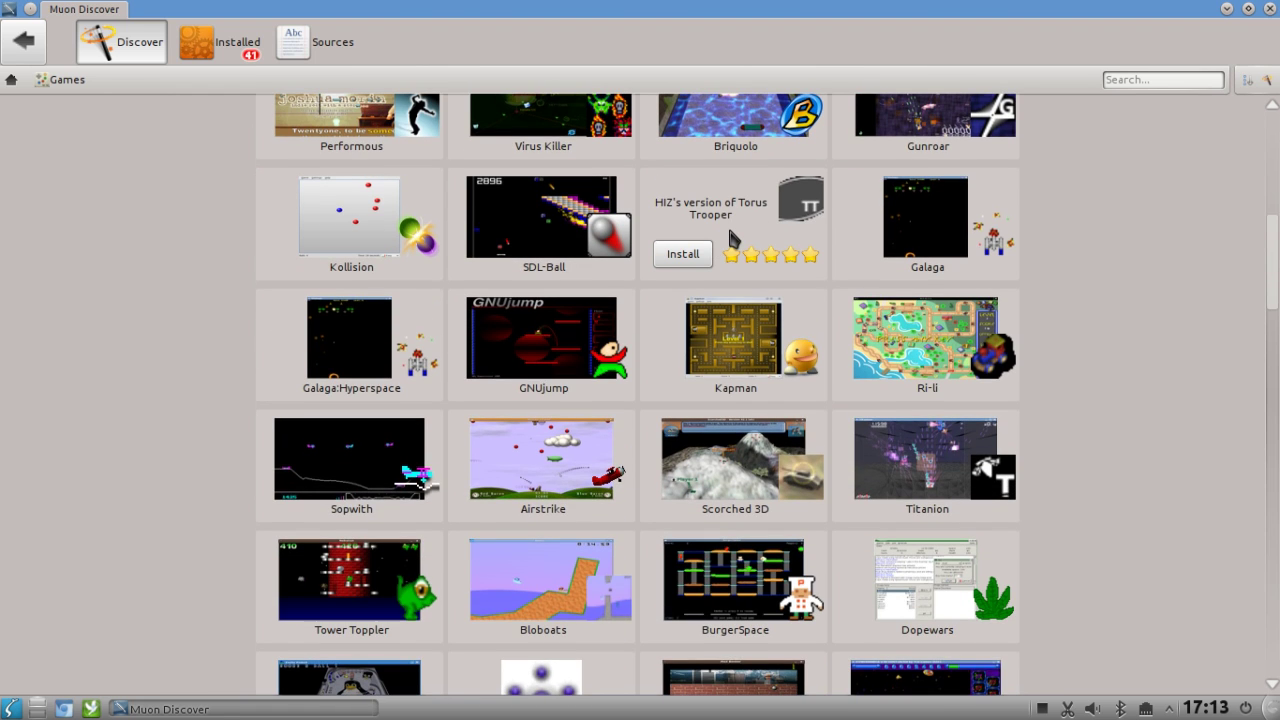
left_click(731, 238)
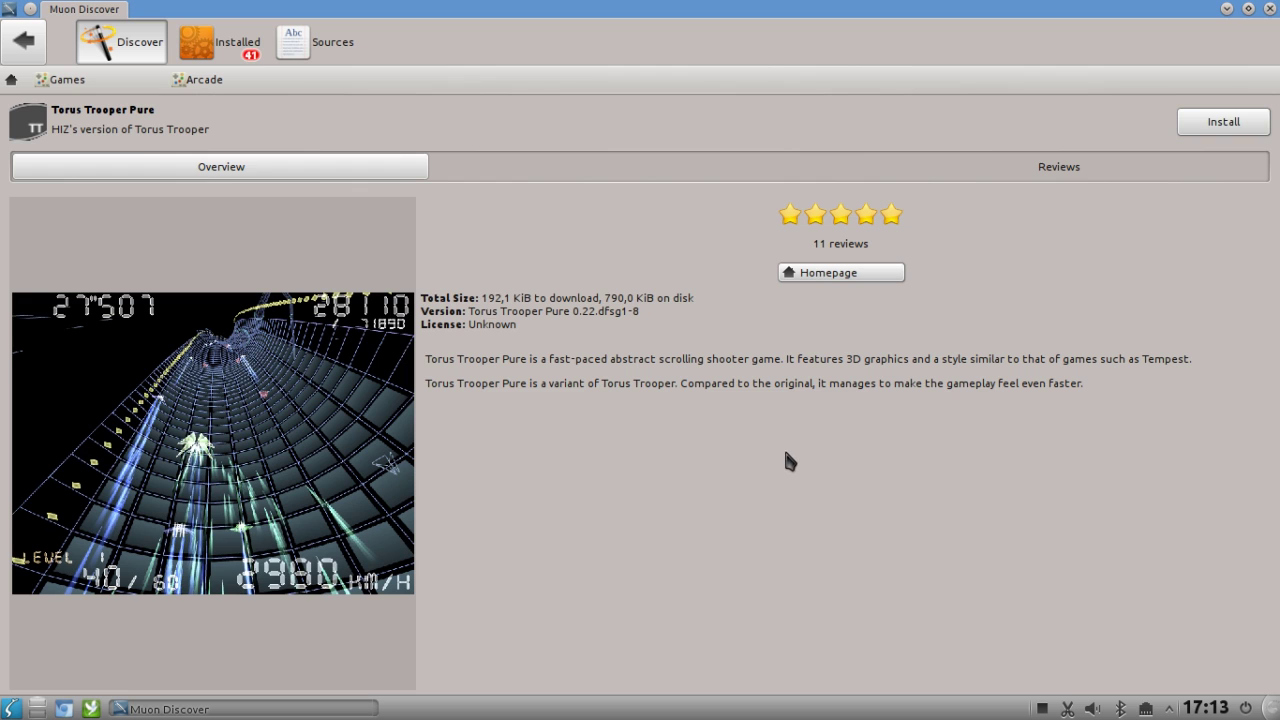
Step: Return to the Arcade list and look through the games further down
left_click(24, 40)
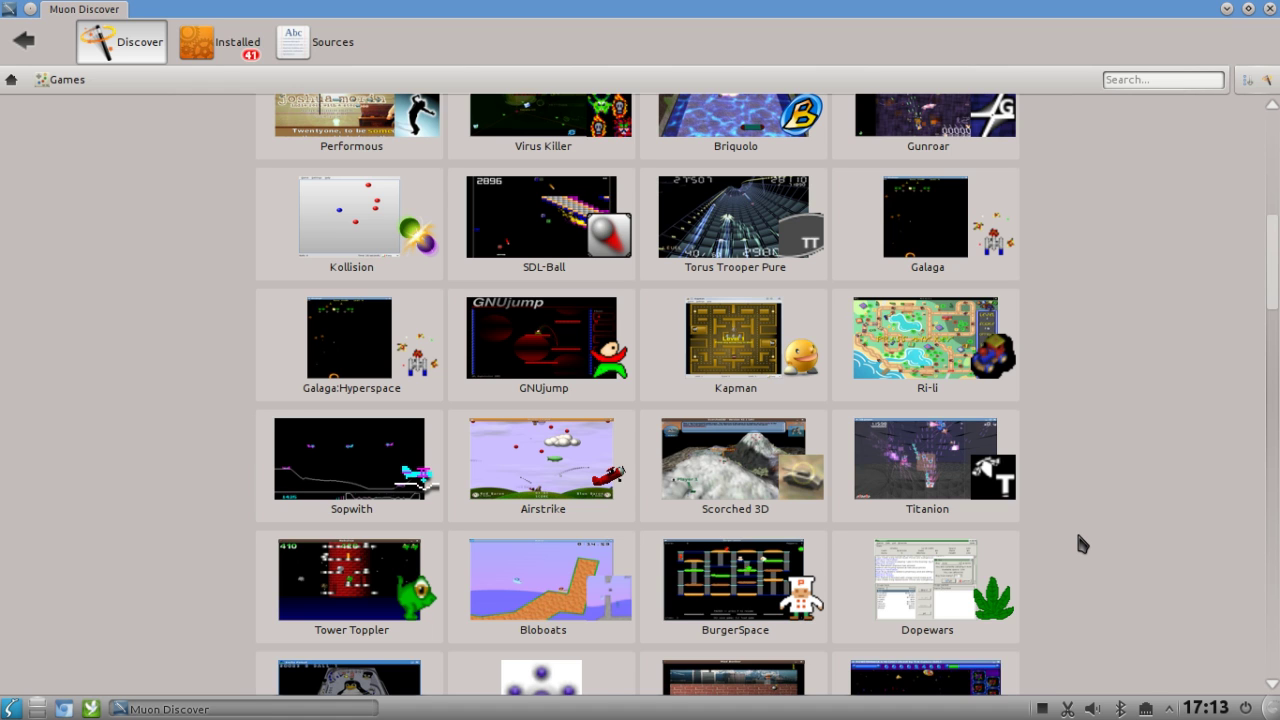
scroll(1078, 538, "down", 3)
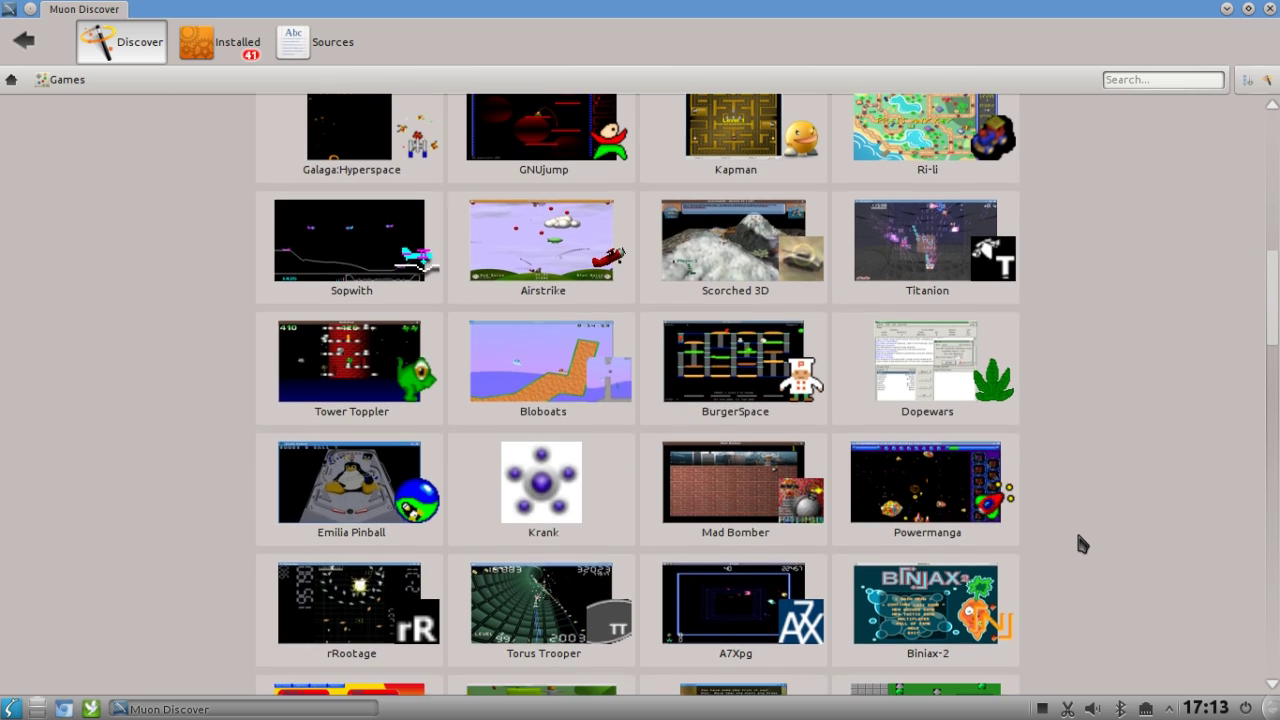
scroll(1080, 542, "down", 3)
scroll(1084, 546, "down", 3)
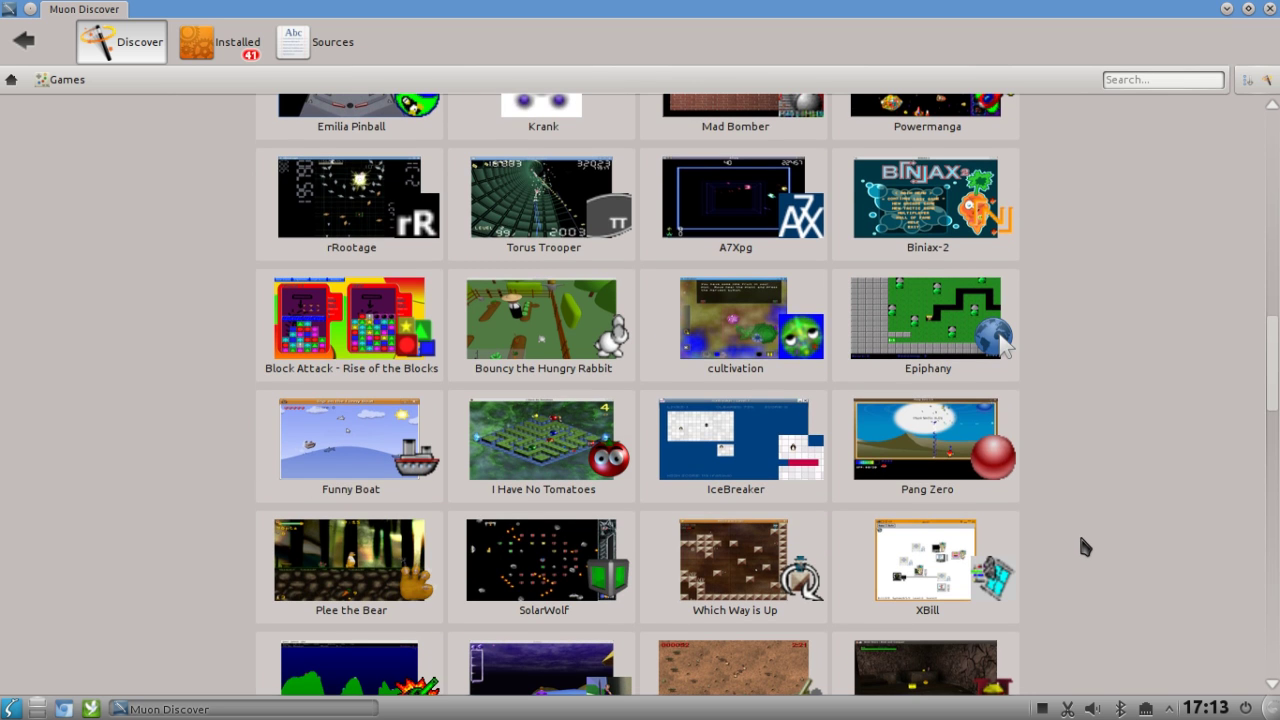
scroll(1082, 545, "down", 3)
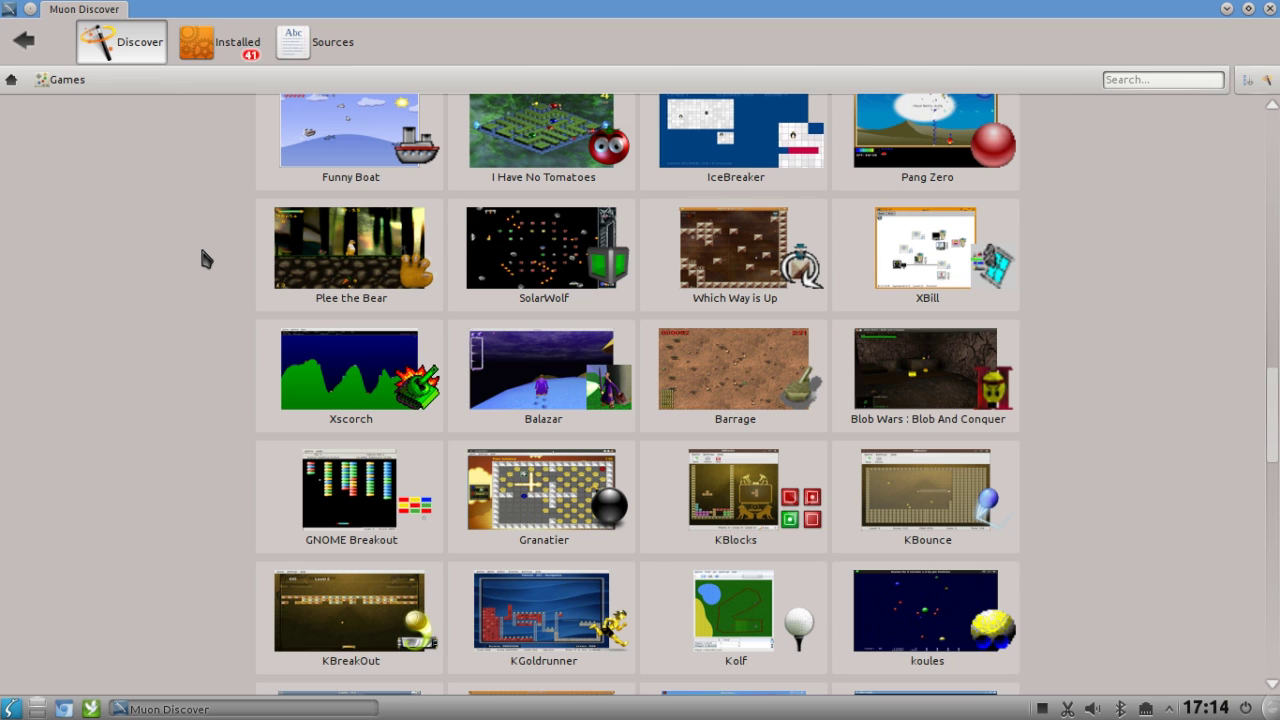
Step: Show the installed applications, look further down the list, and switch their display to the grid2 view
left_click(199, 46)
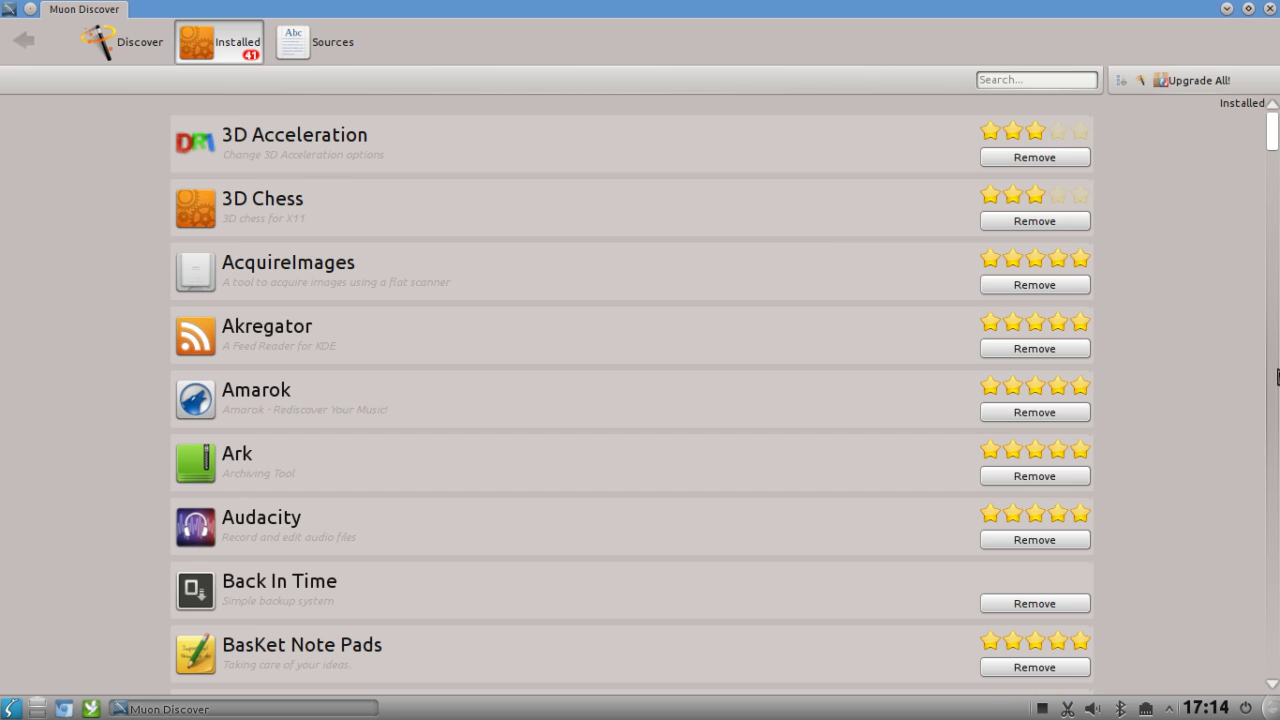
left_click(1277, 432)
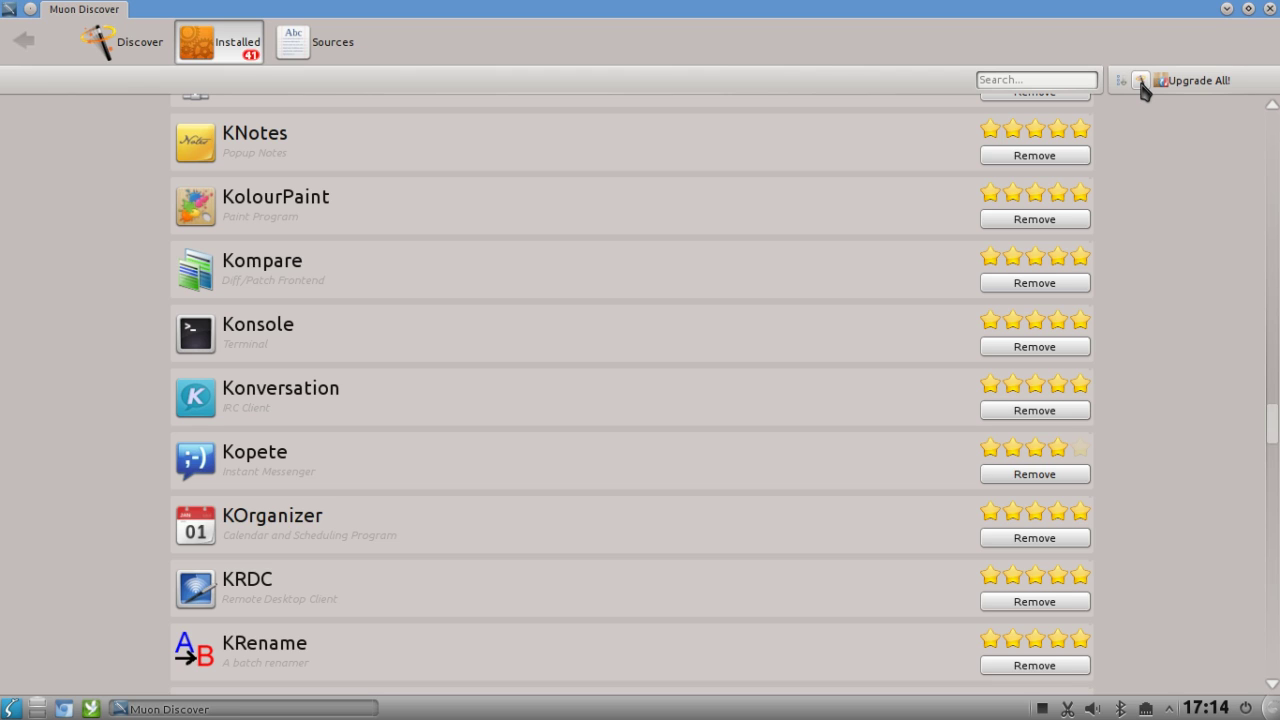
left_click(1140, 82)
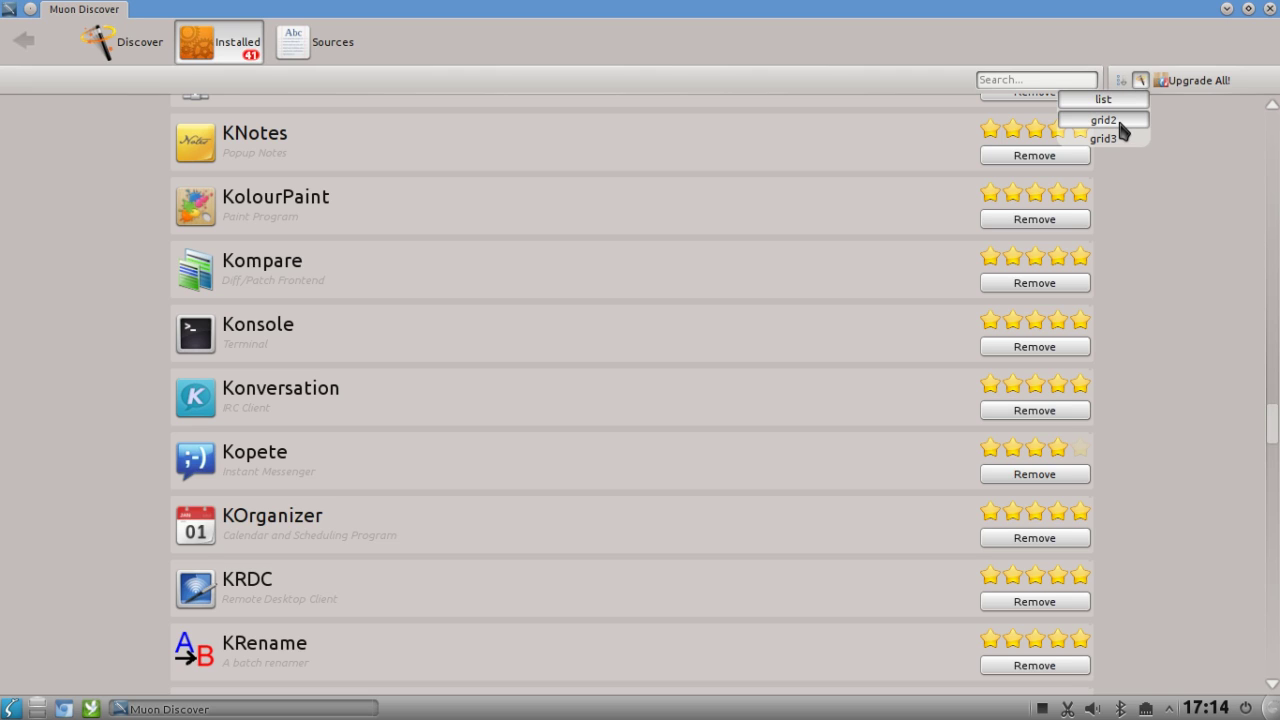
left_click(1135, 120)
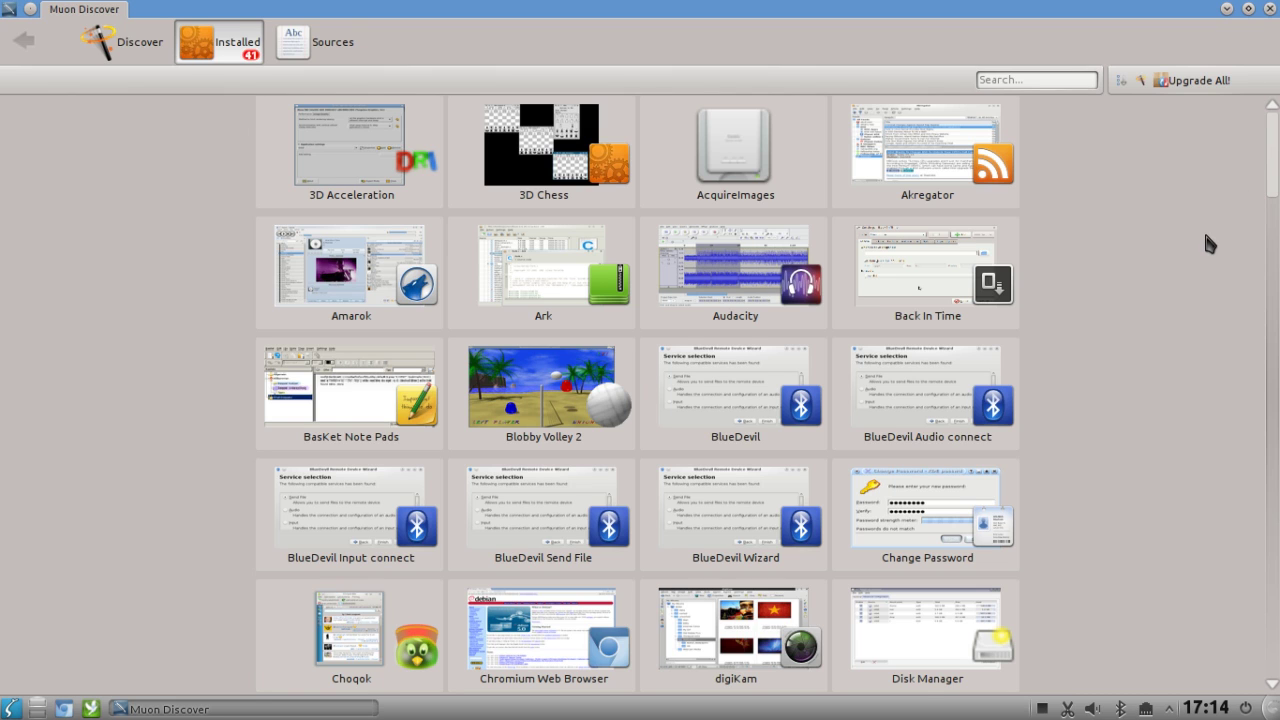
Step: Switch the installed applications to the grid3 view, and change them back to the list view
left_click(1139, 79)
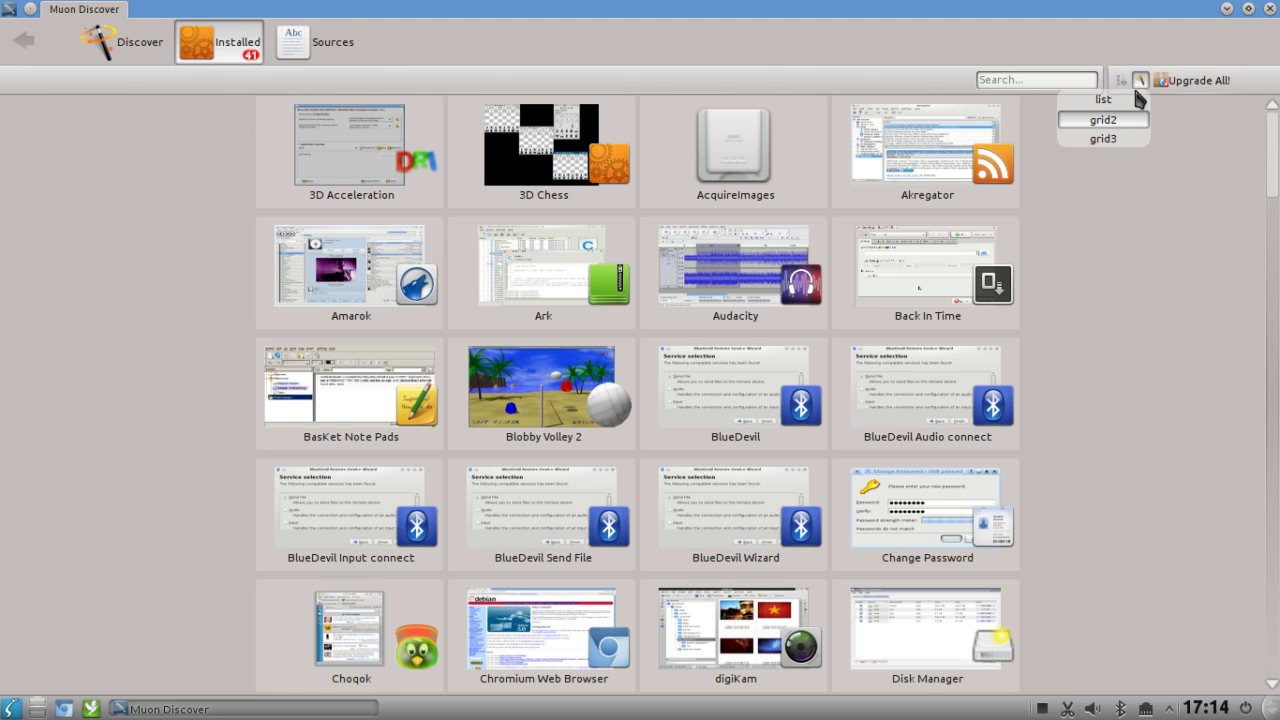
left_click(1112, 138)
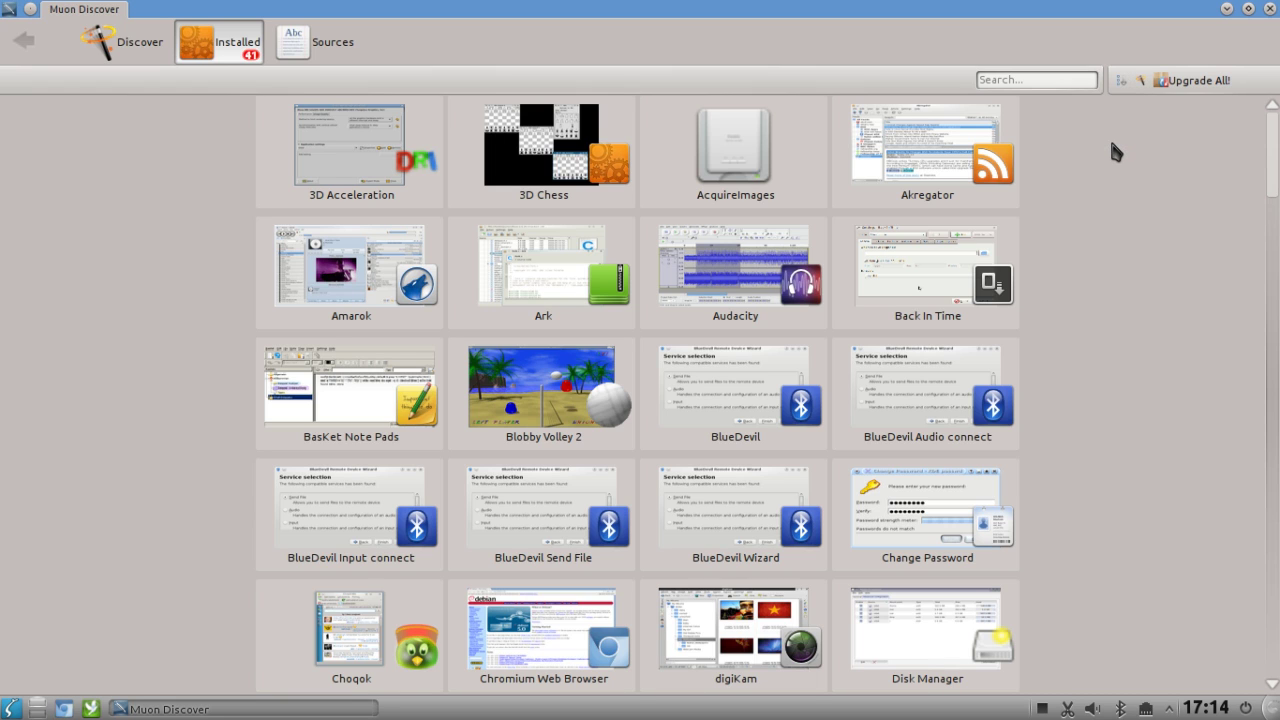
left_click(1140, 80)
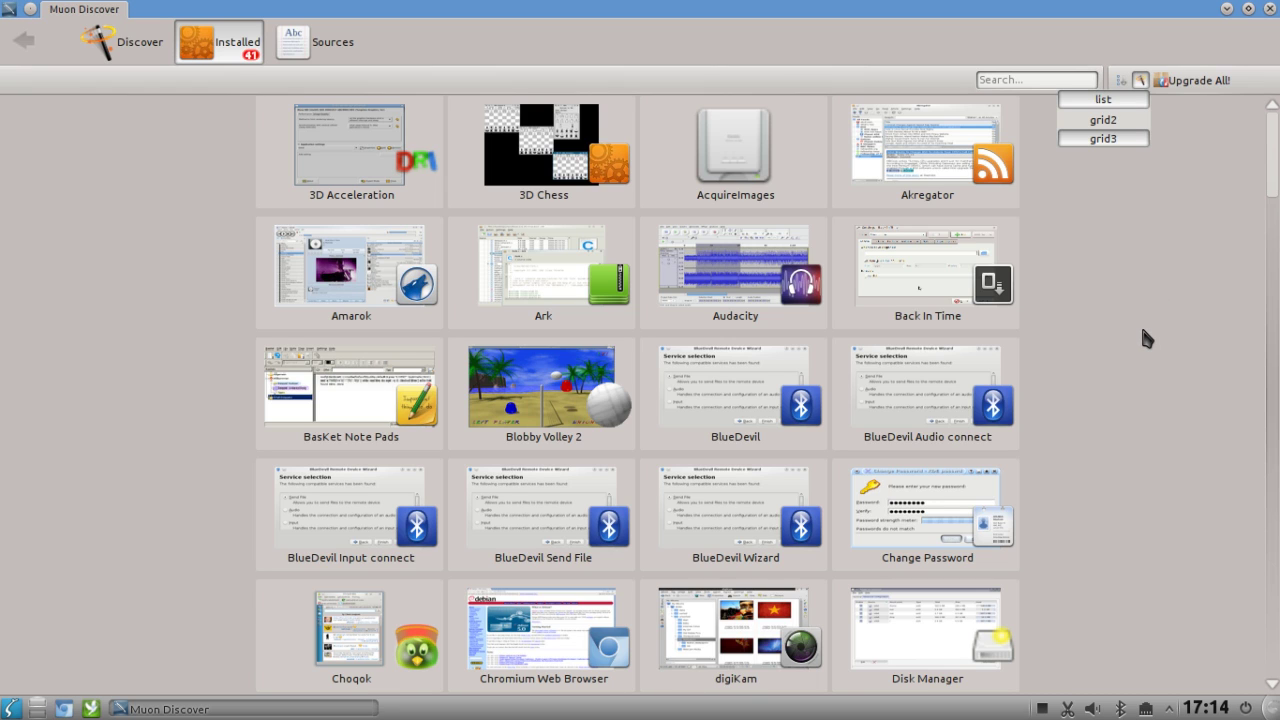
key("Return")
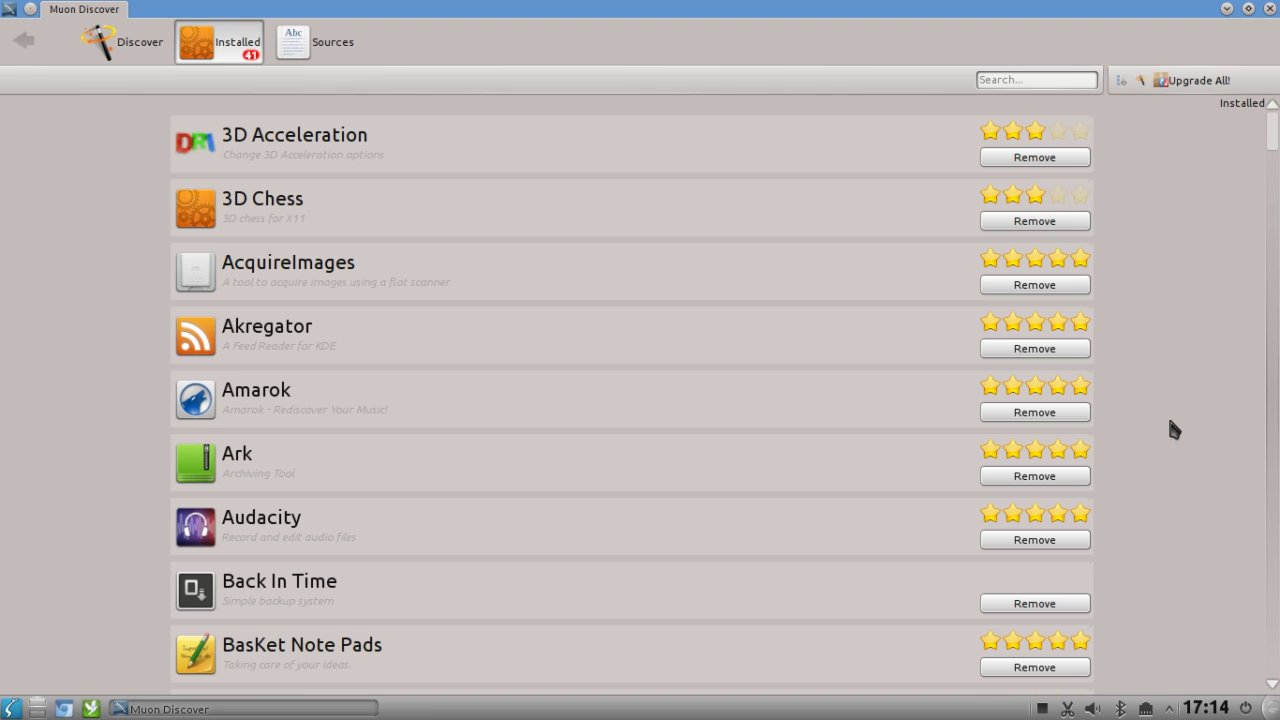
Step: Open the BasKet Note Pads page, view its review form's summary and comment fields, and close the form without submitting
scroll(1167, 420, "down", 6)
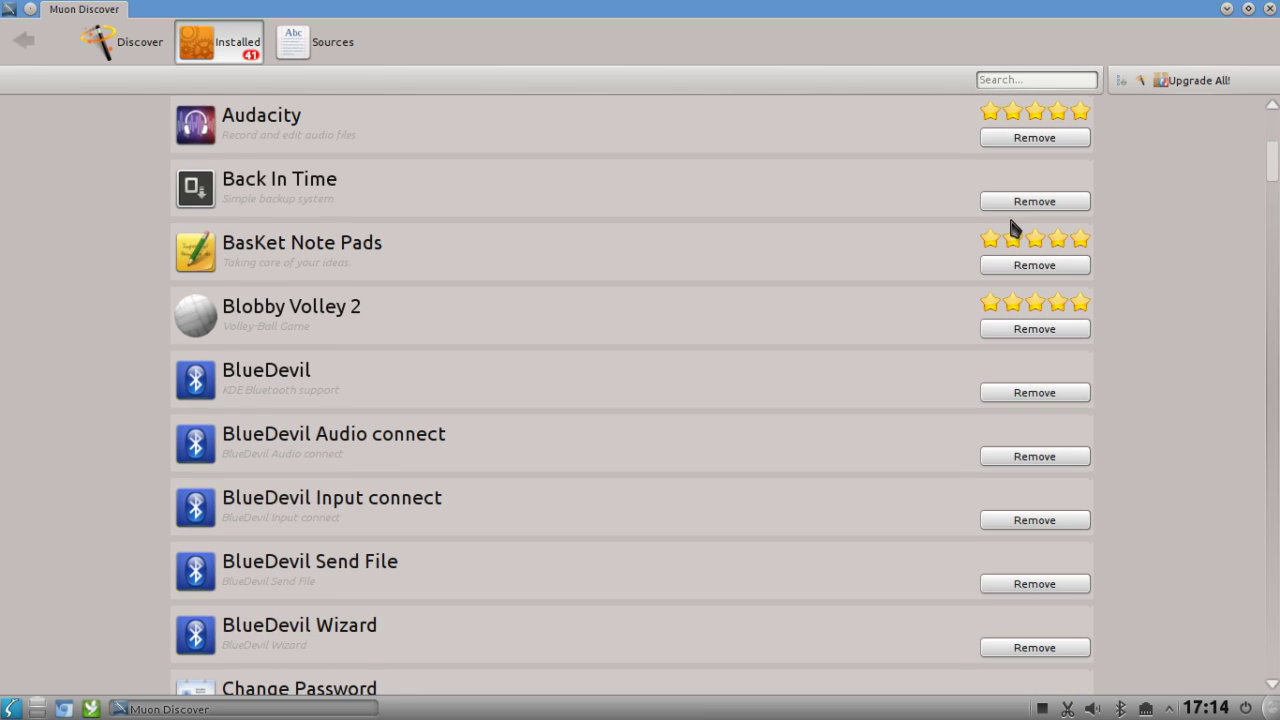
left_click(401, 248)
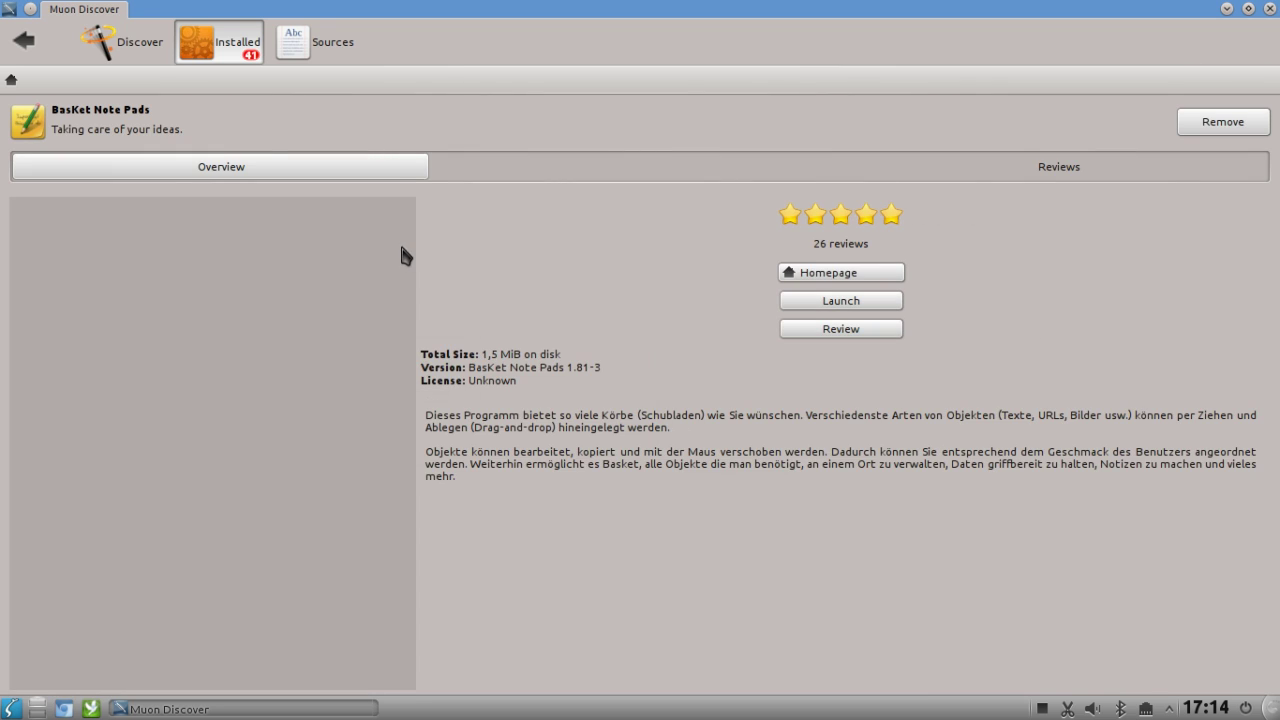
left_click(840, 329)
left_click(581, 321)
left_click(601, 375)
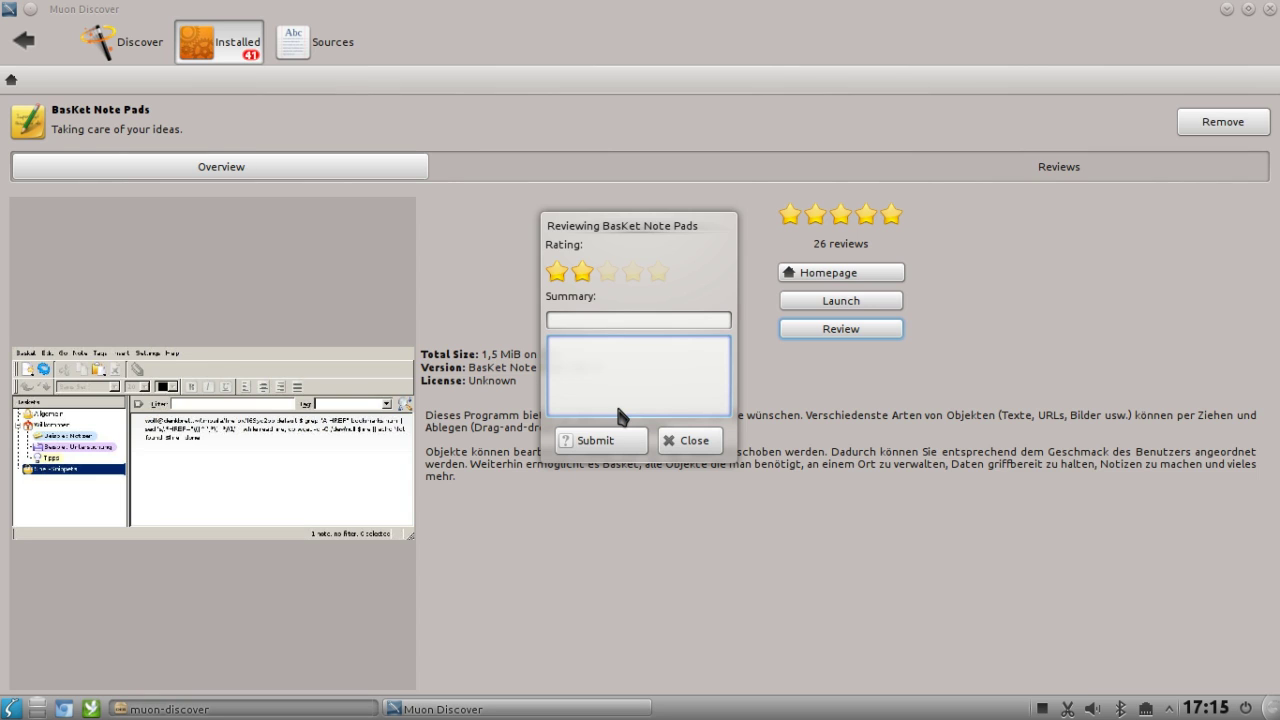
left_click(690, 450)
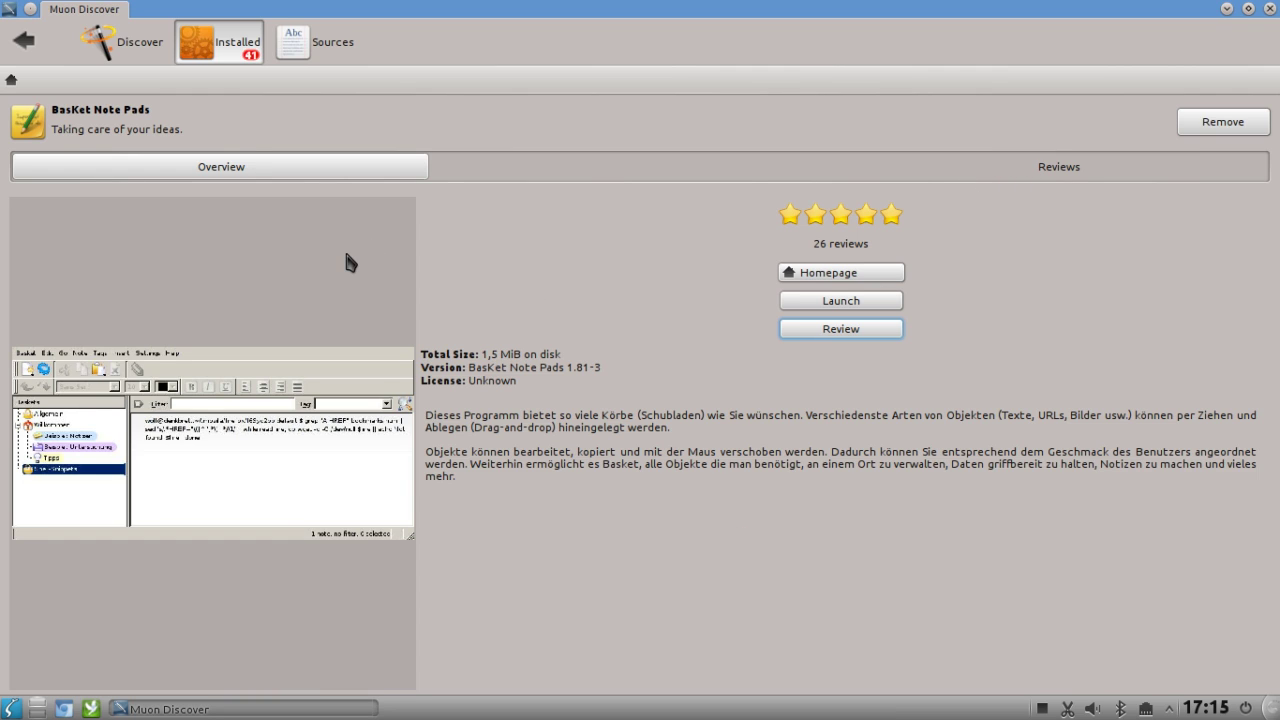
Step: Visit the BasKet Note Pads homepage, close the browser, and return to the installed list to look through further applications
left_click(822, 274)
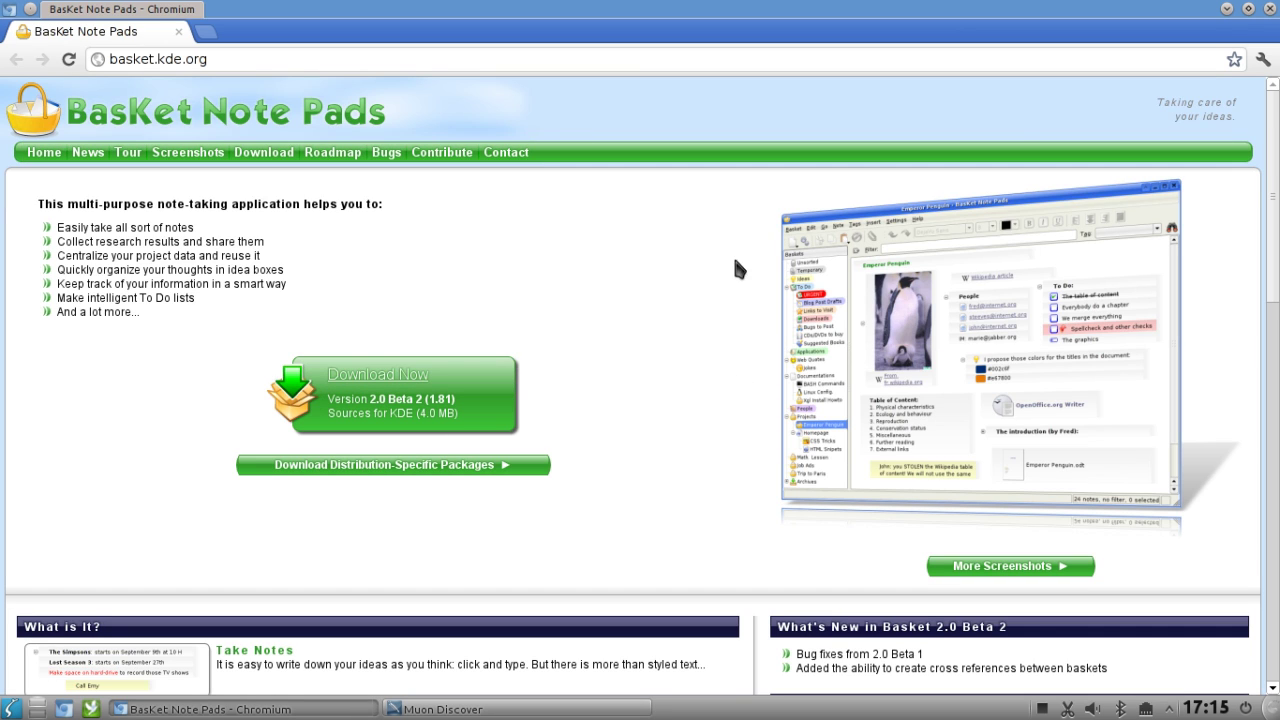
left_click(1268, 9)
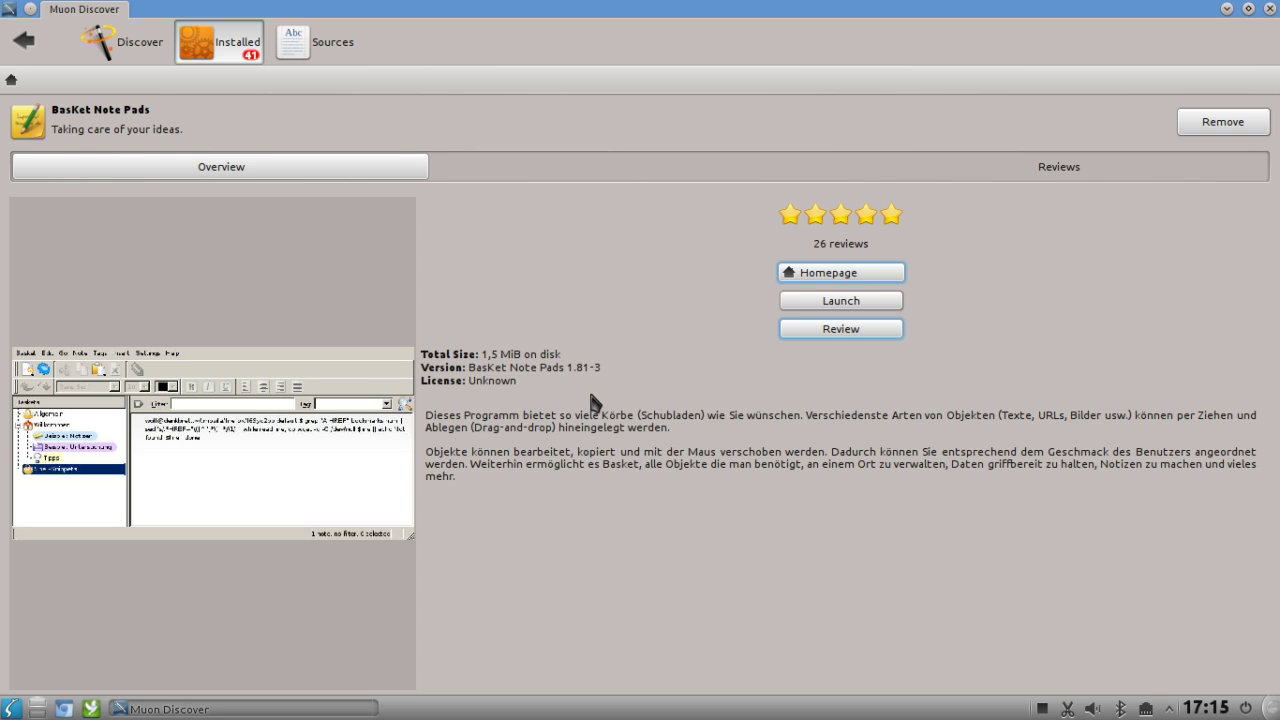
left_click(22, 53)
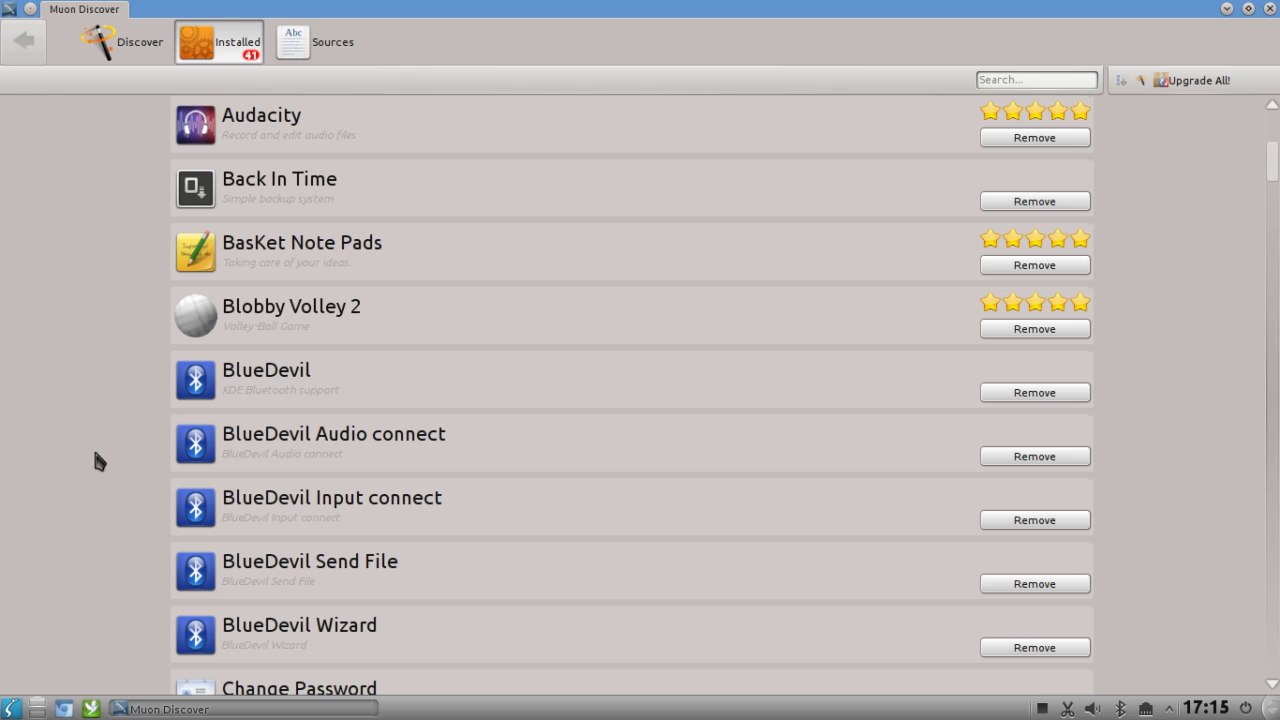
scroll(96, 450, "down", 5)
scroll(102, 460, "down", 10)
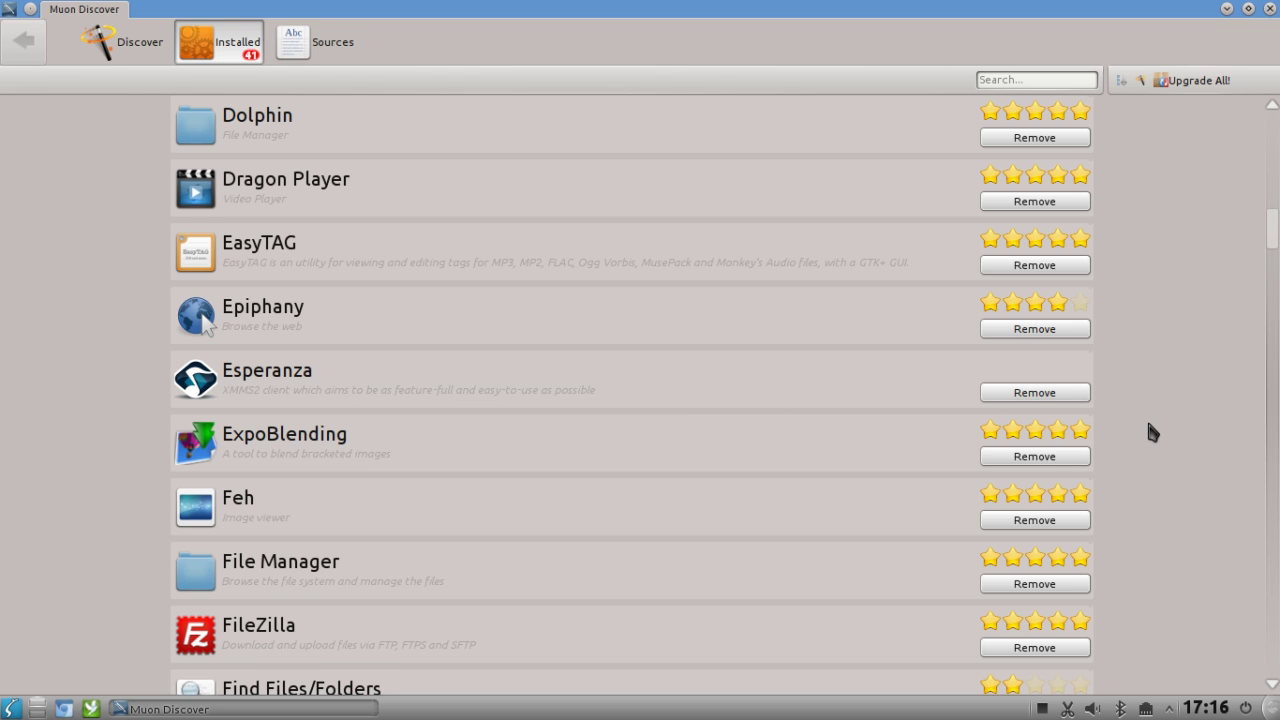
scroll(1148, 424, "down", 5)
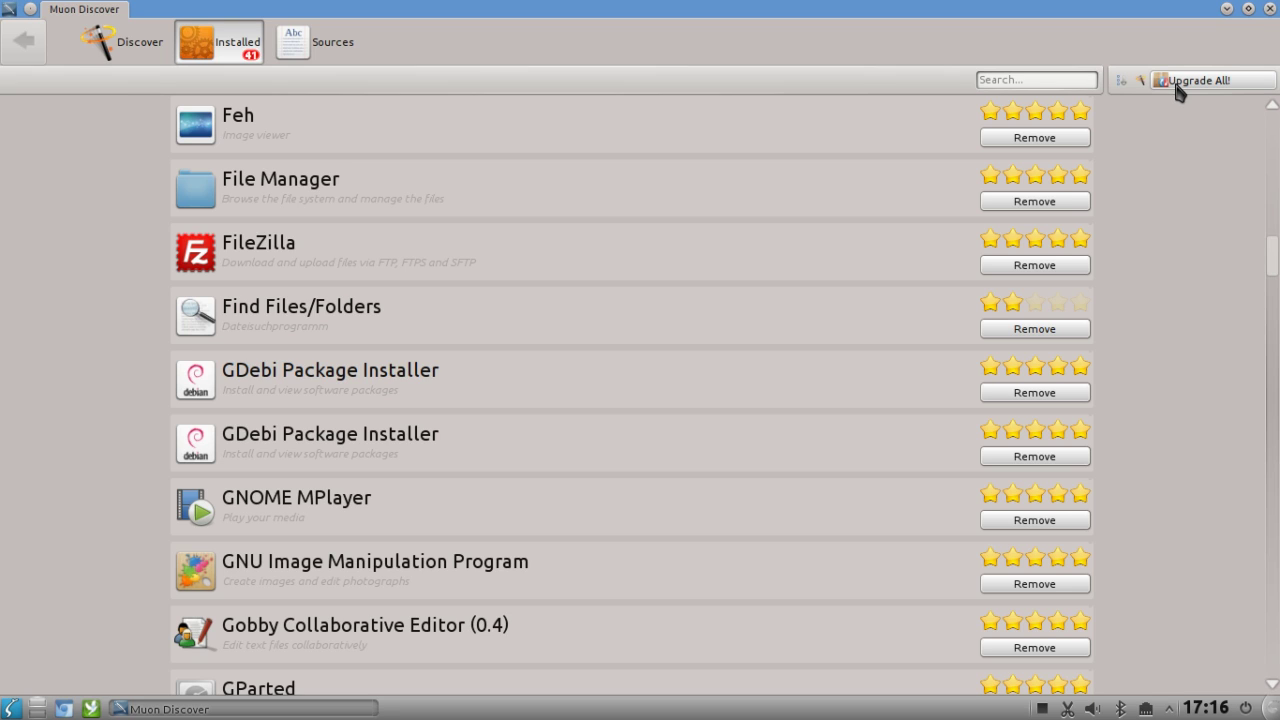
Step: Launch Muon Update Manager and agree to mark upgrades that may install or remove additional packages
key("alt+F2")
type("muon u")
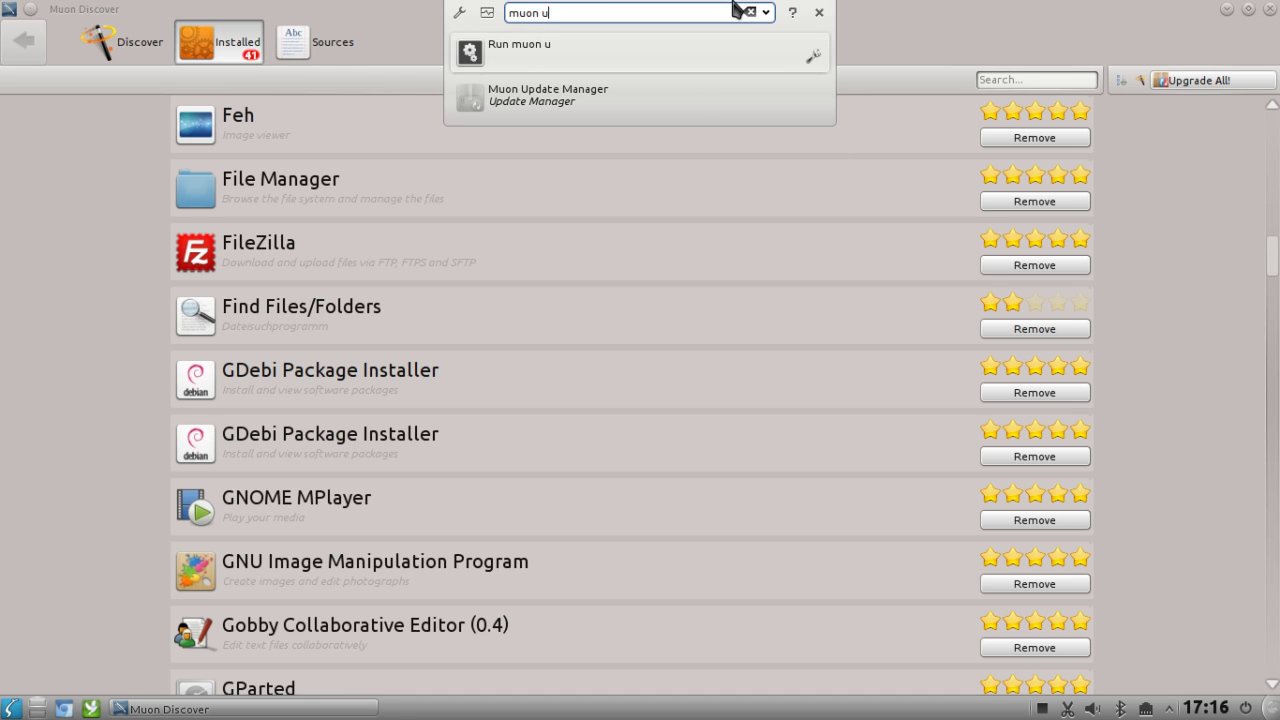
left_click(645, 104)
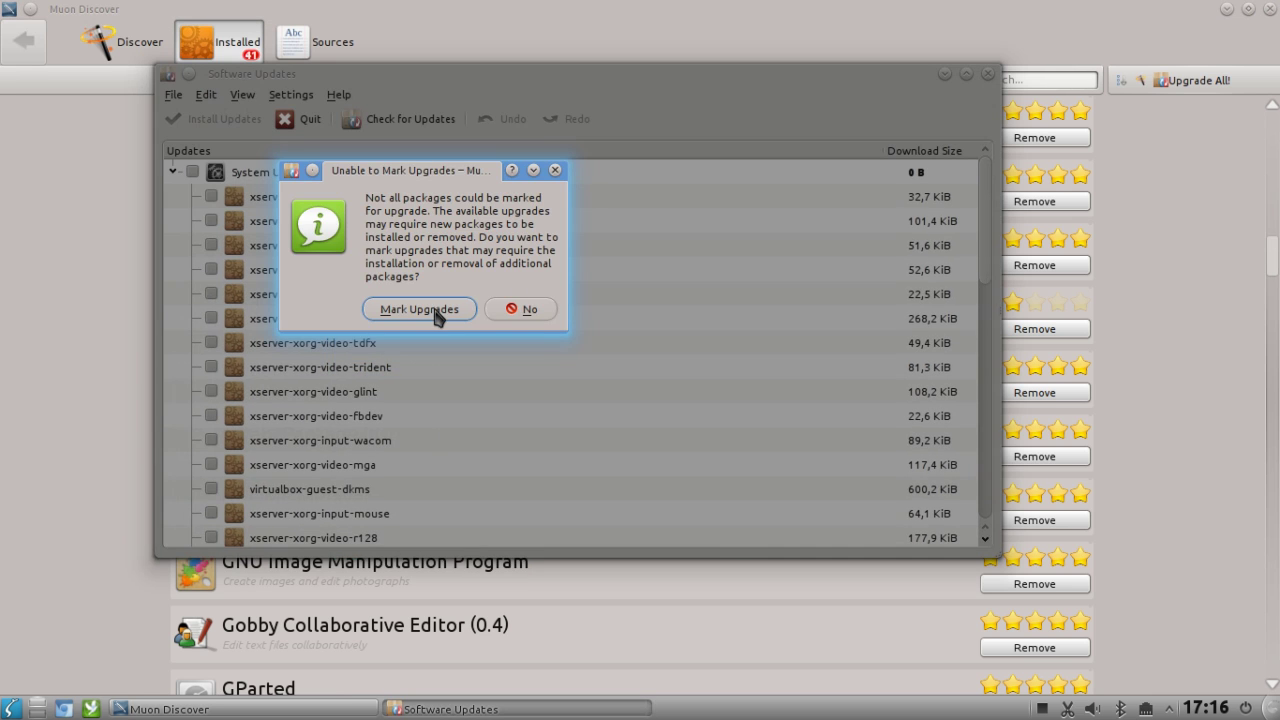
left_click(437, 310)
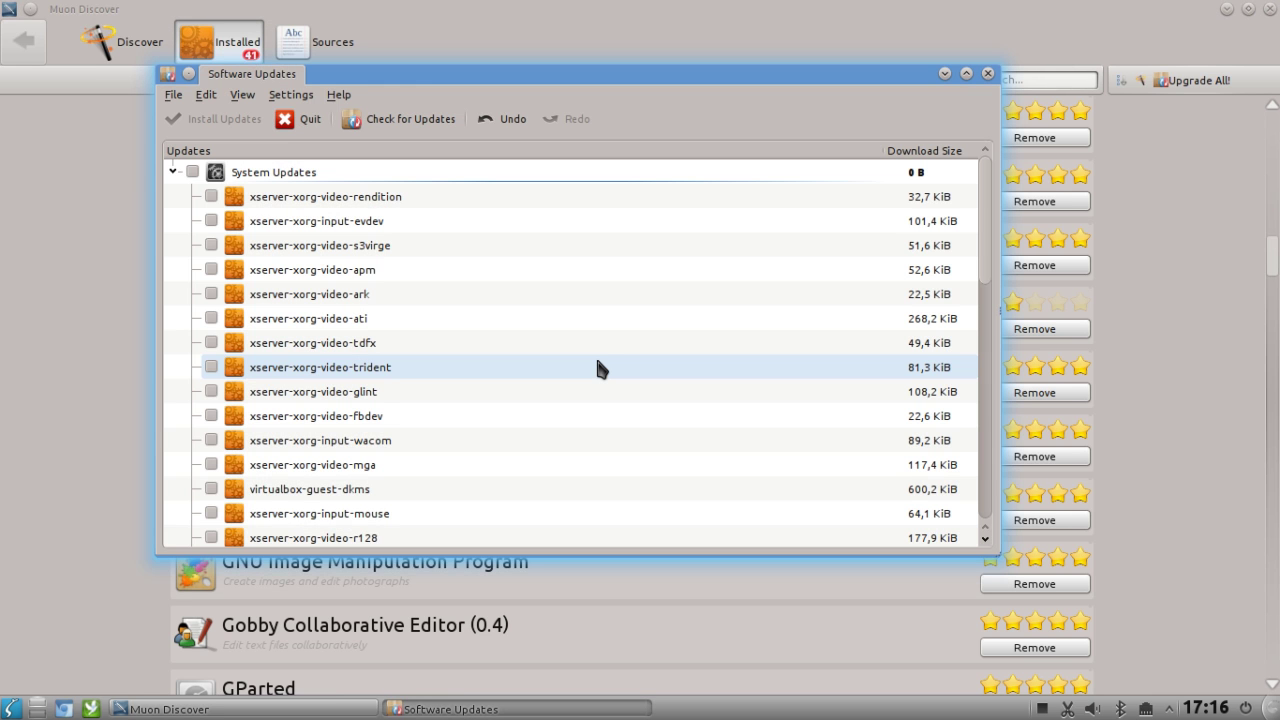
Step: Look through the whole System Updates list and quit the update manager without installing anything
left_click_drag(984, 266, 991, 530)
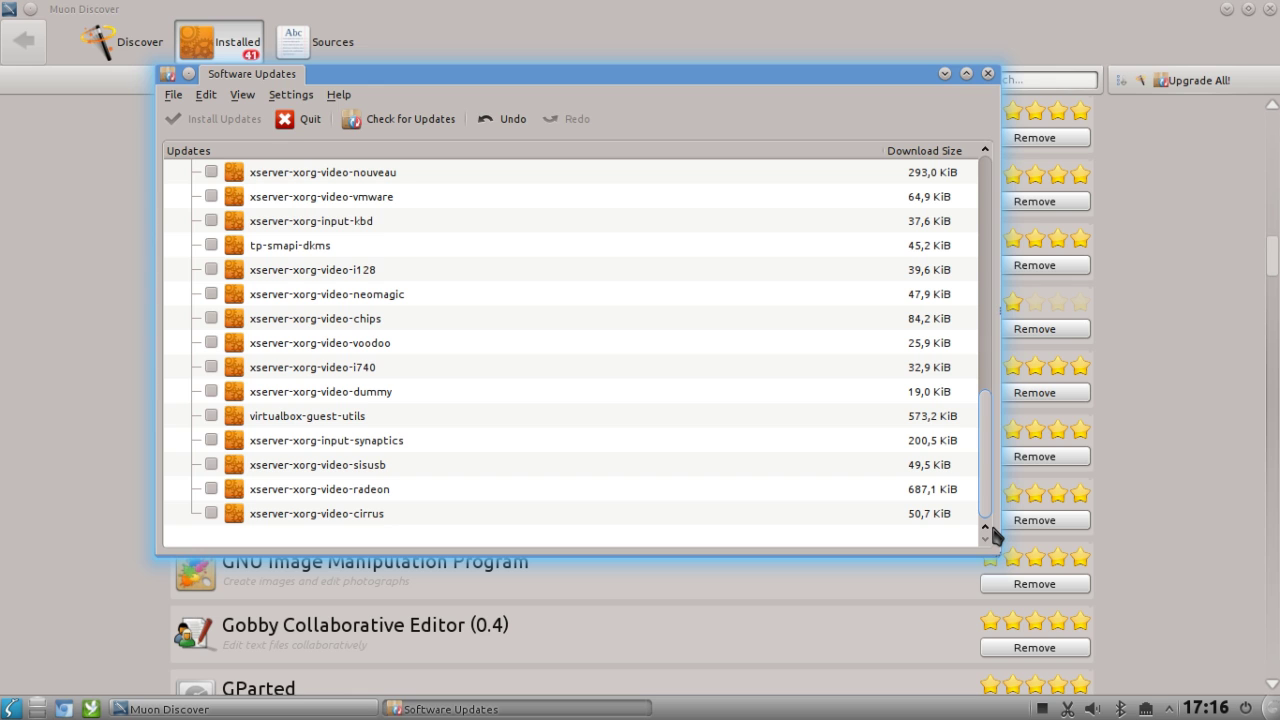
left_click_drag(988, 444, 982, 220)
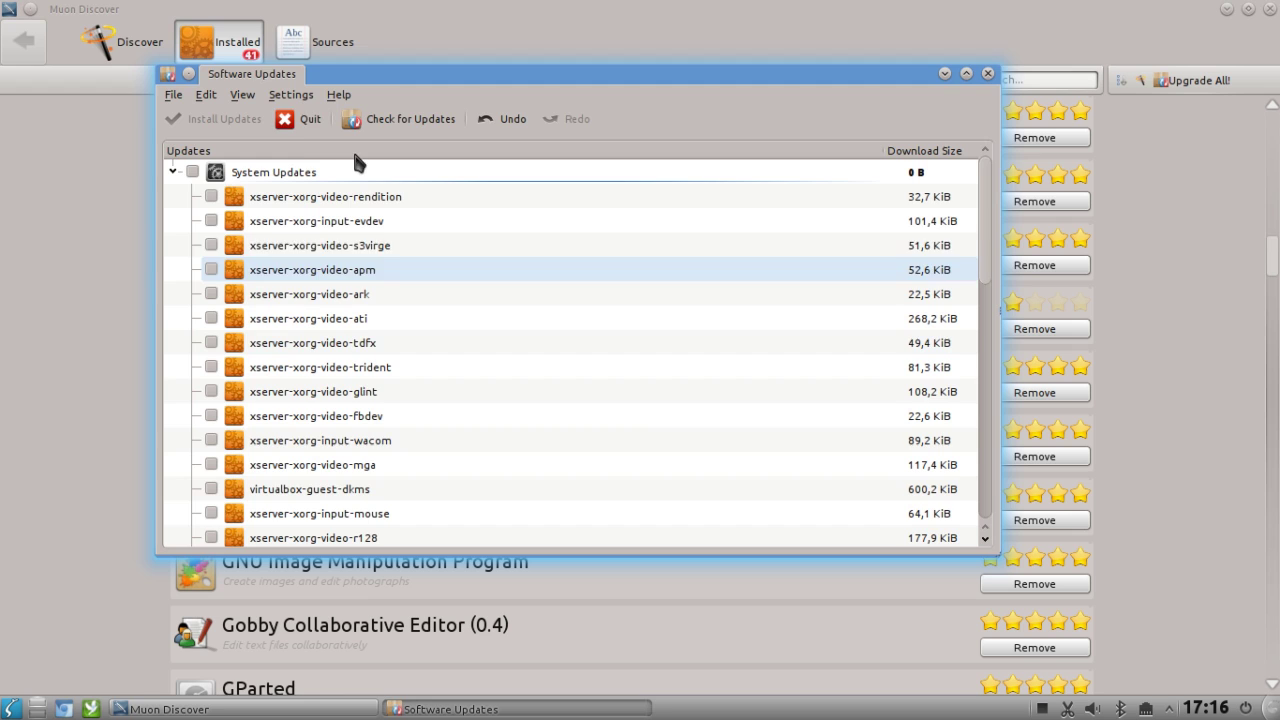
left_click(305, 120)
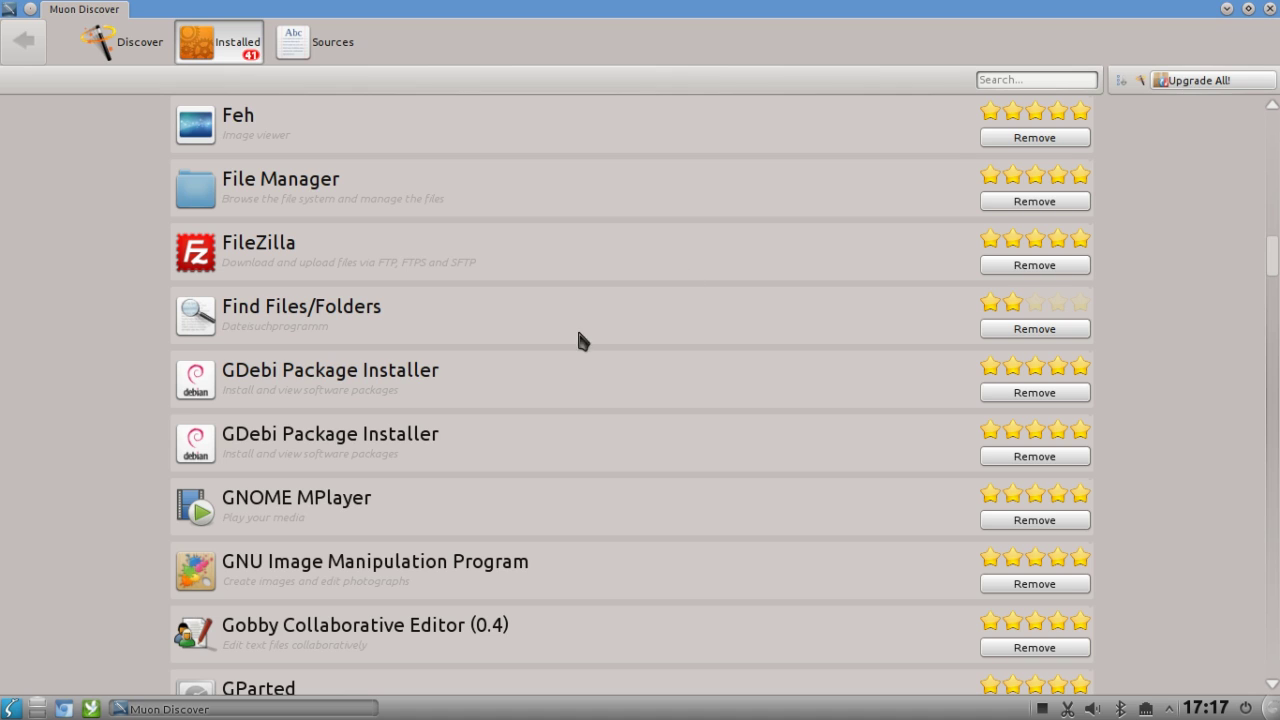
Step: Open the software sources and view the applications offered by the Chromium daily PPA and by Unofficial Multimedia Packages
left_click(323, 46)
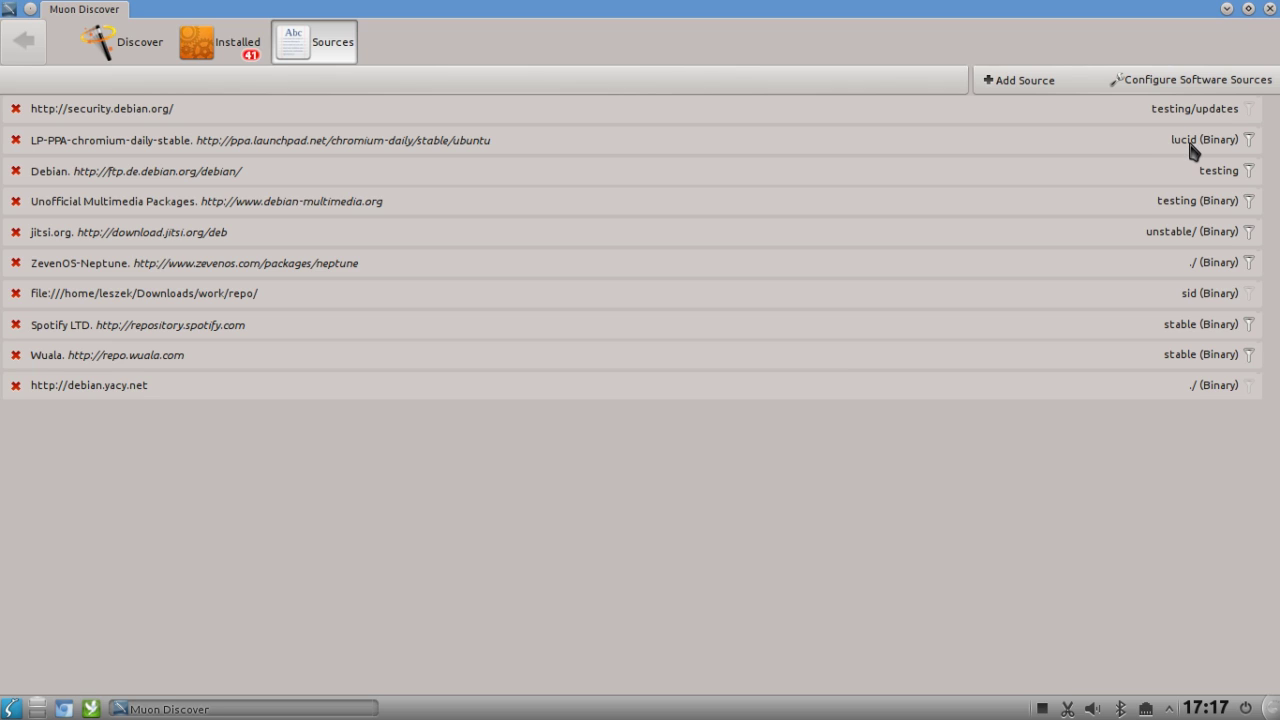
left_click(1249, 141)
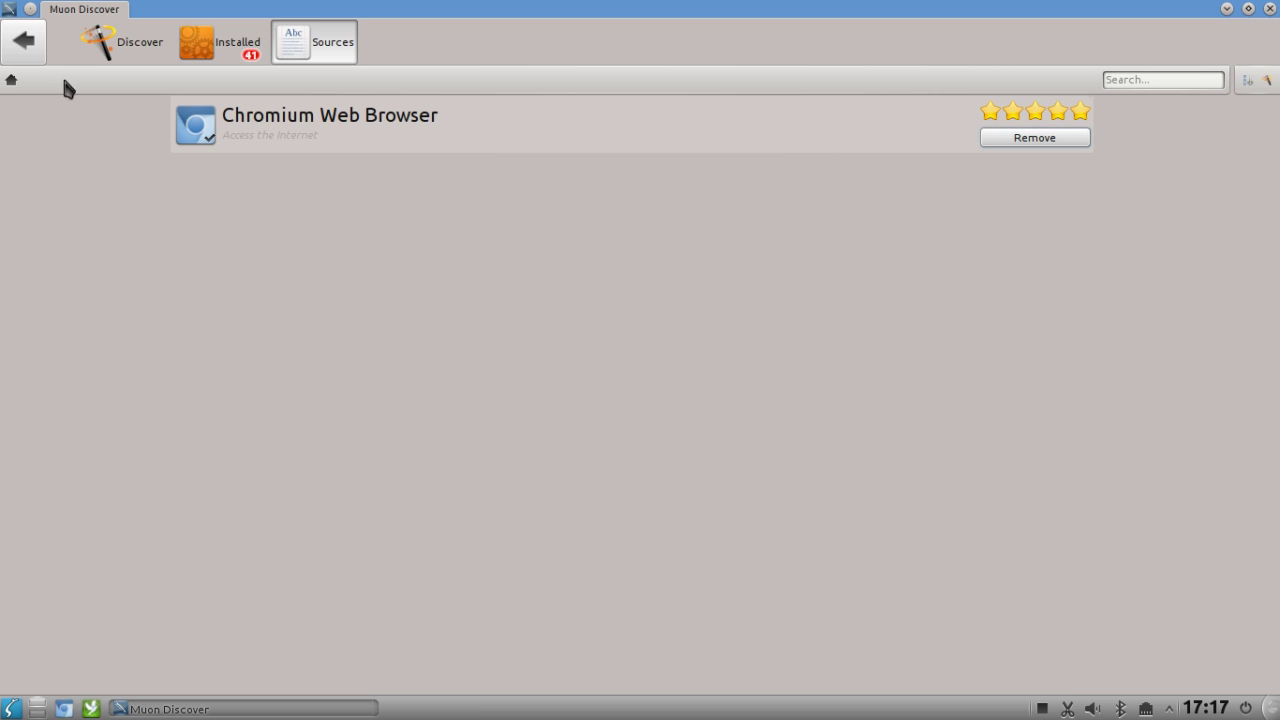
left_click(24, 50)
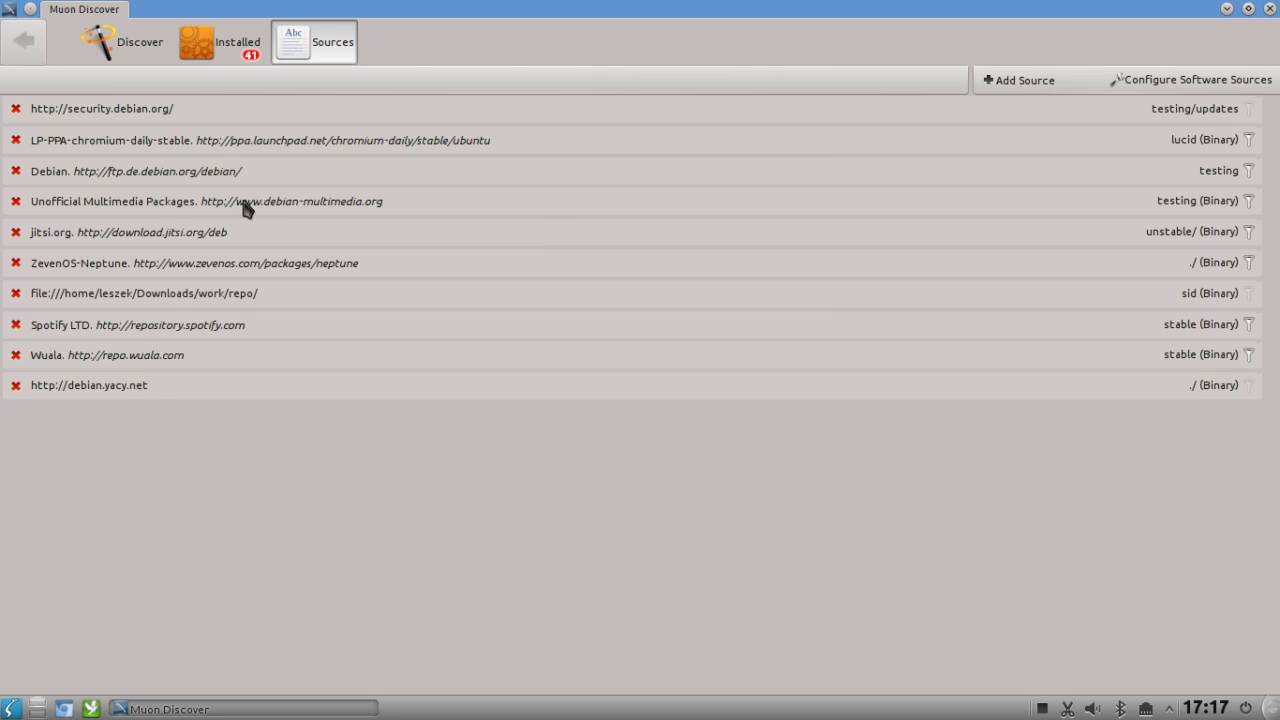
left_click(1248, 201)
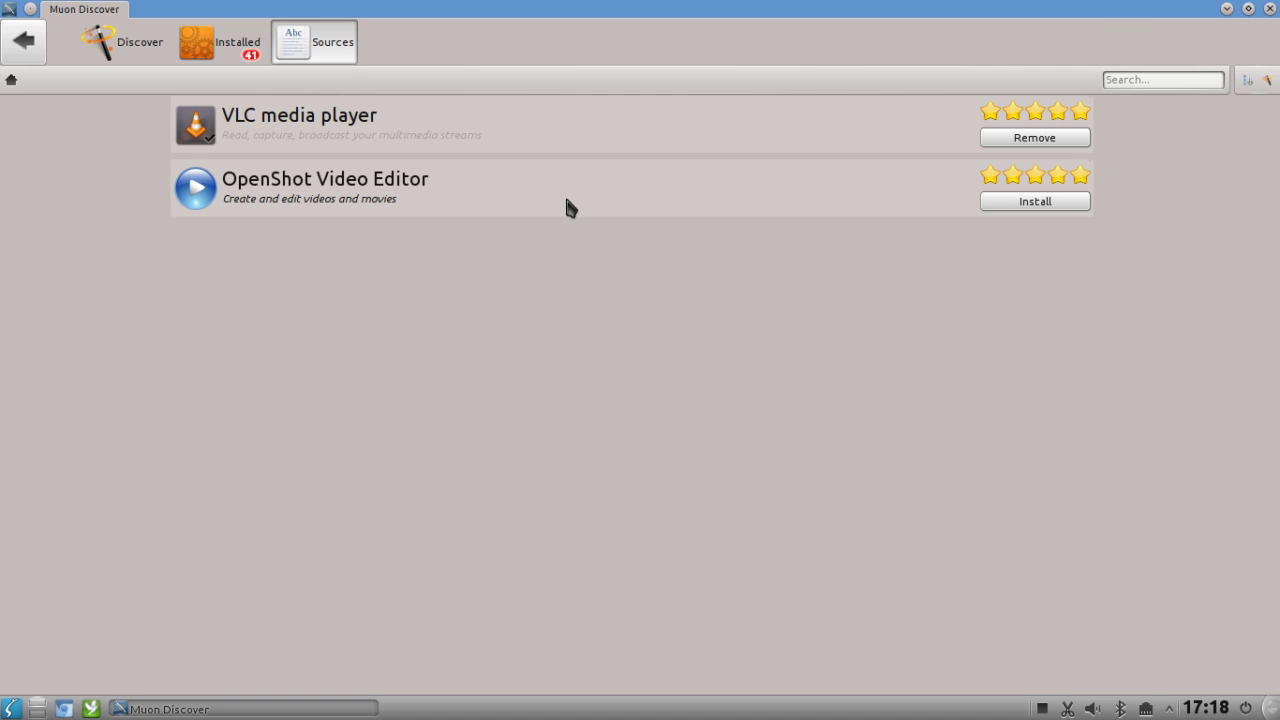
left_click(18, 52)
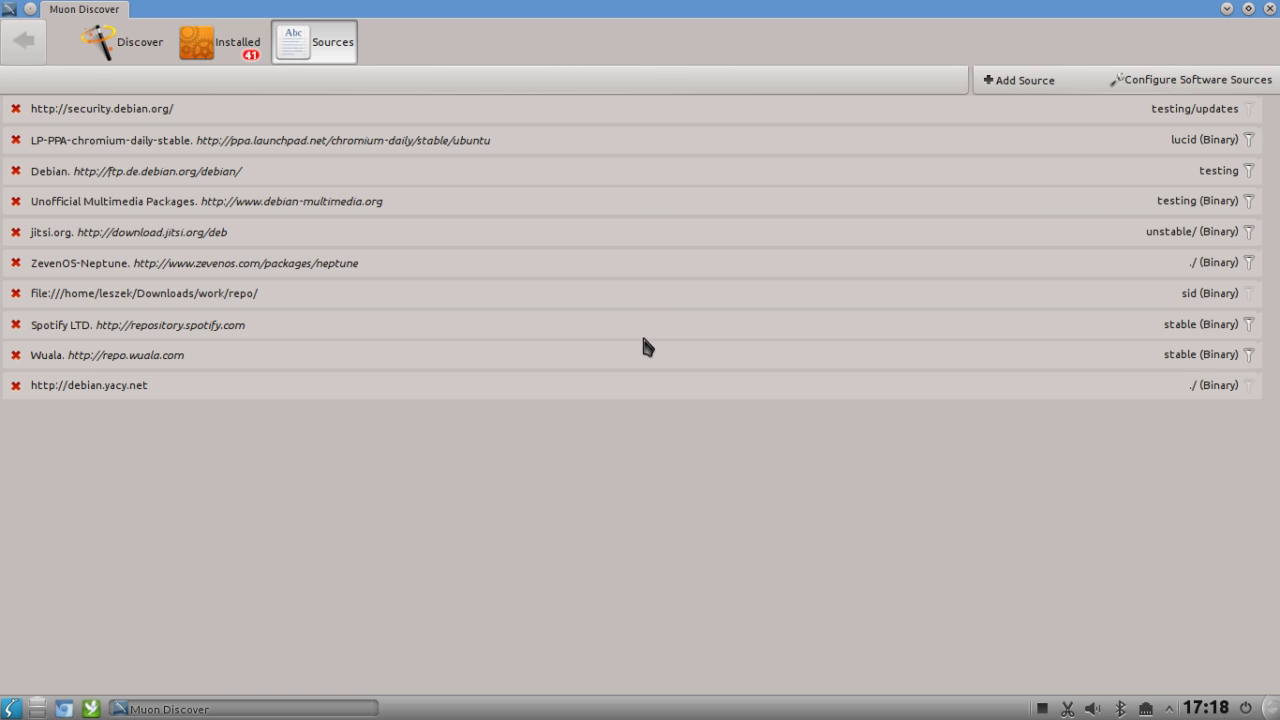
Step: View the form for adding a software source, cancel it, and go back to the Discover home page
left_click(1027, 82)
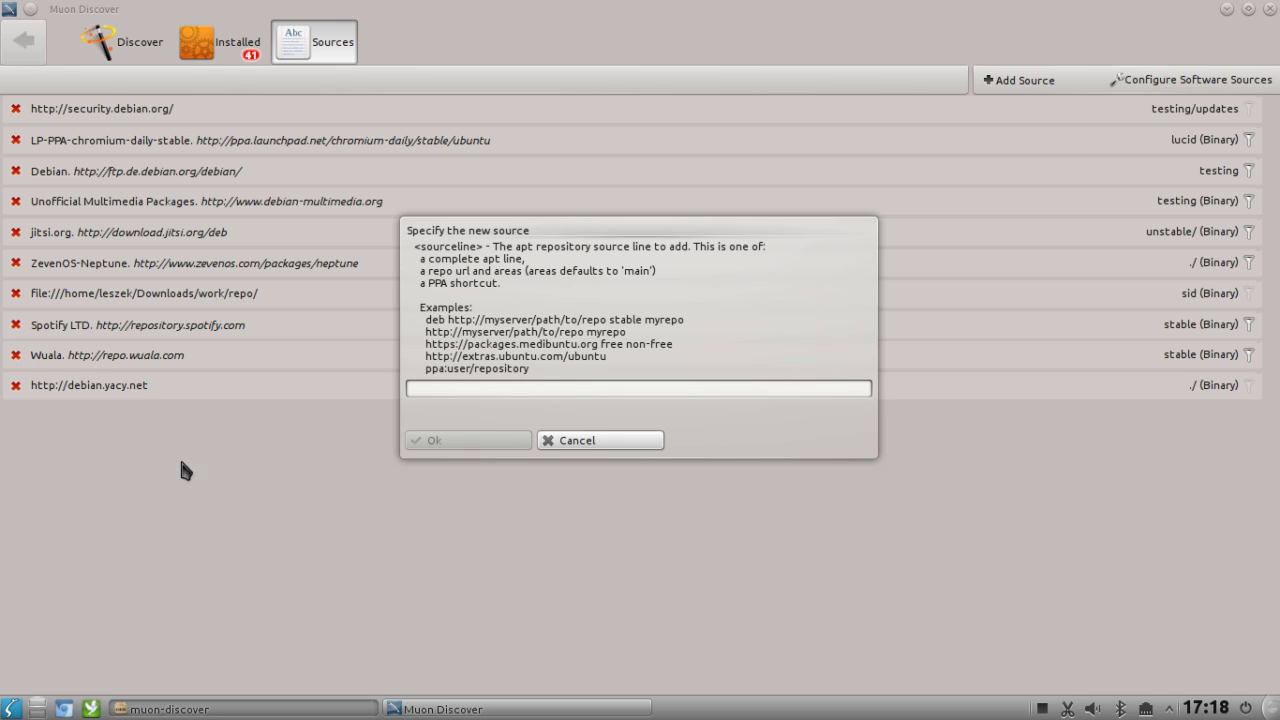
left_click(606, 442)
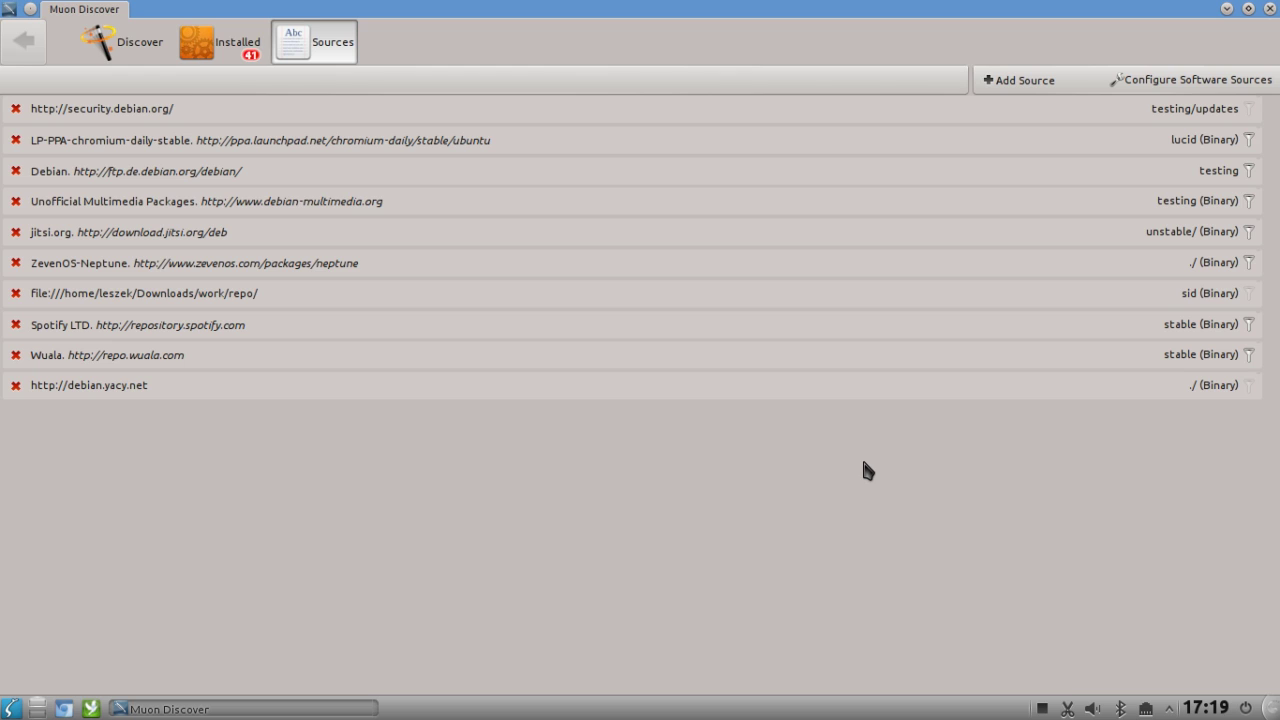
left_click(138, 45)
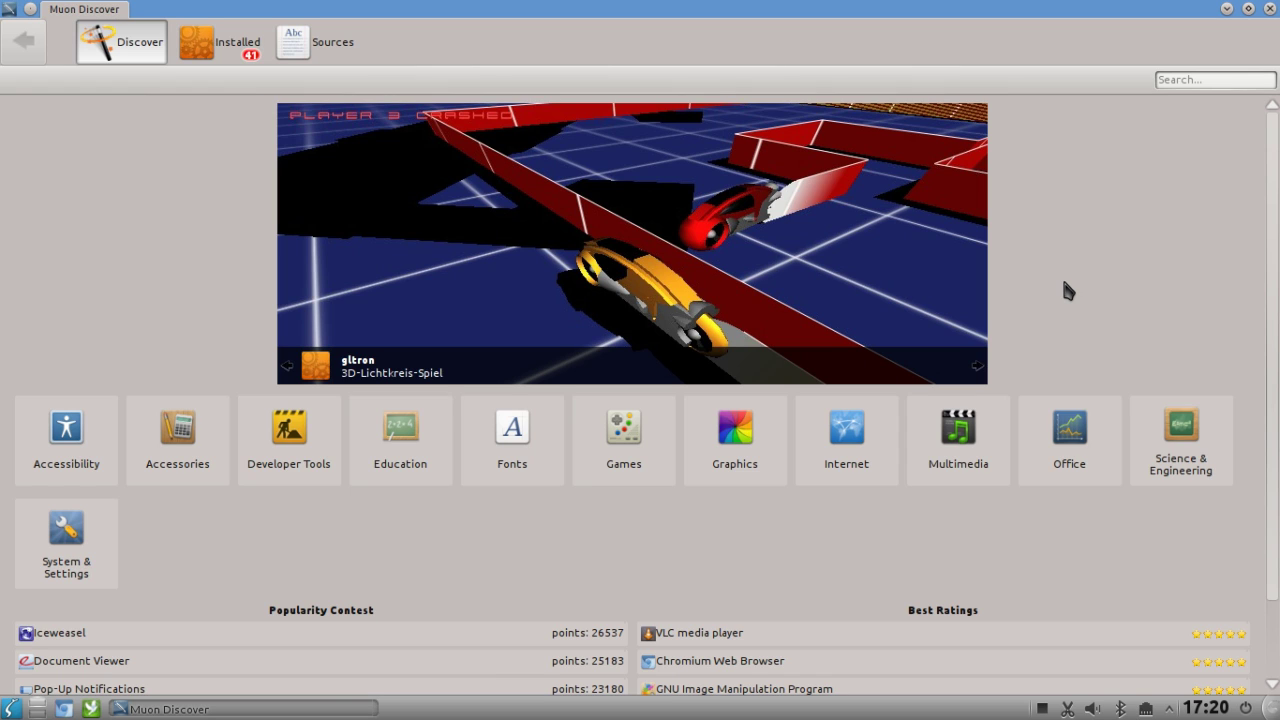
Step: Find the Muon applications by searching for "muon" in the desktop's run dialog, and launch Muon Package Manager
key("alt+F2")
type("muon")
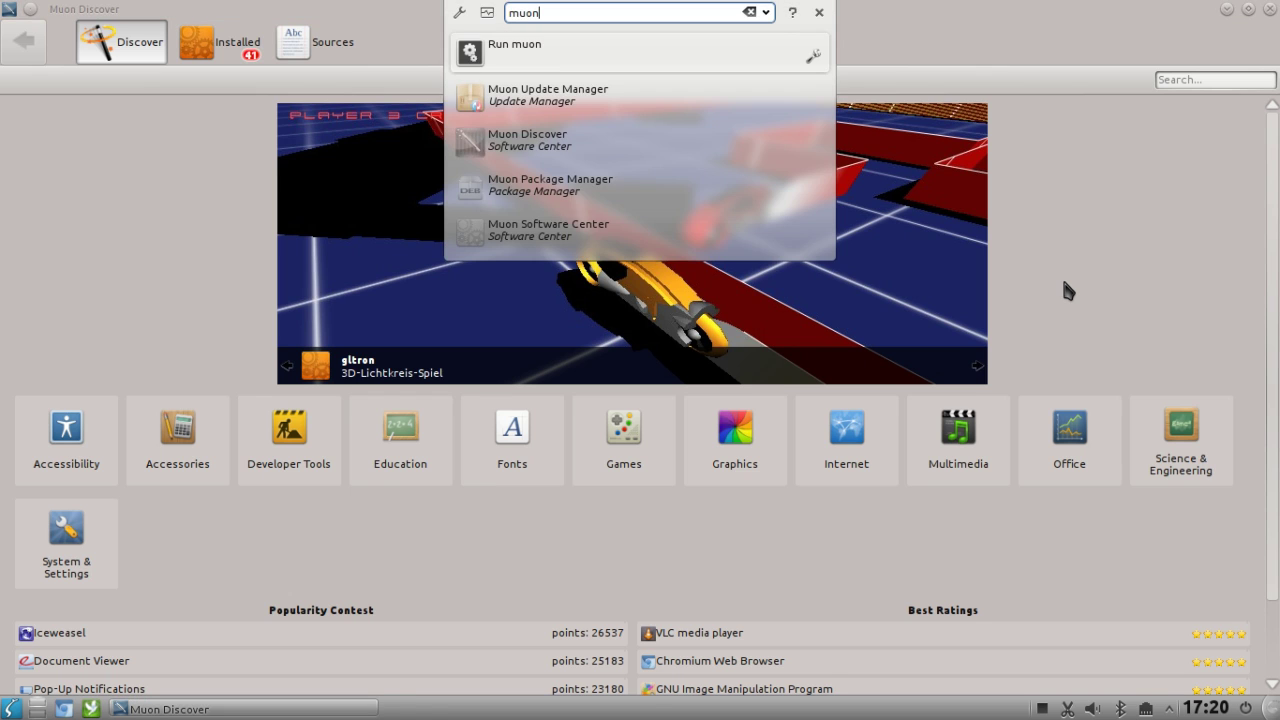
key("Return")
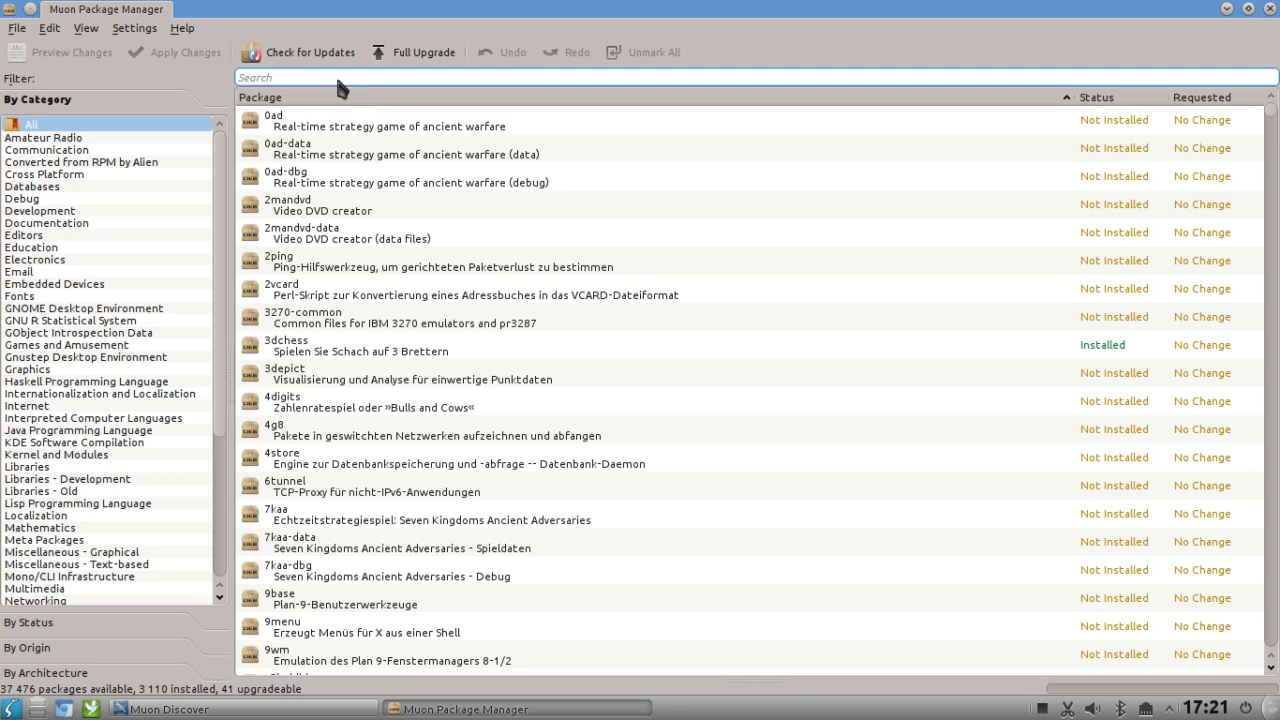
Step: Search the packages for "muon discover", view the details of the muon-discover package, and close the package manager
type("muo")
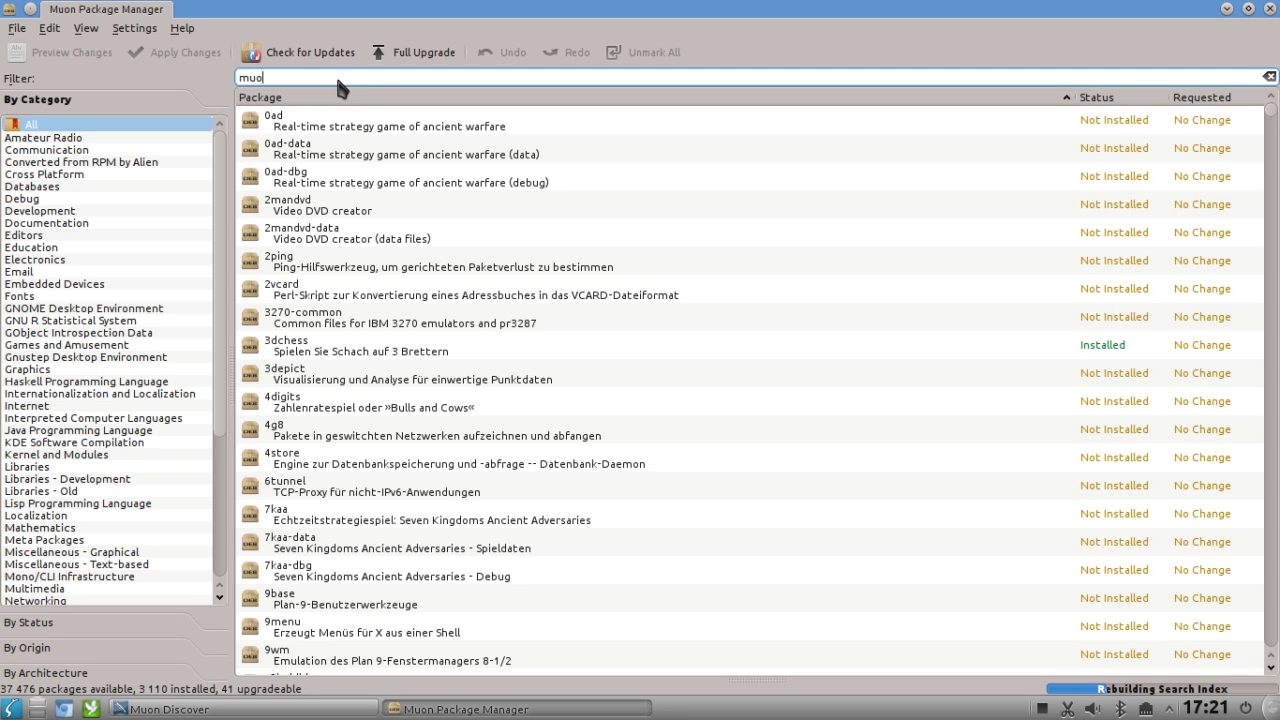
type("n discover")
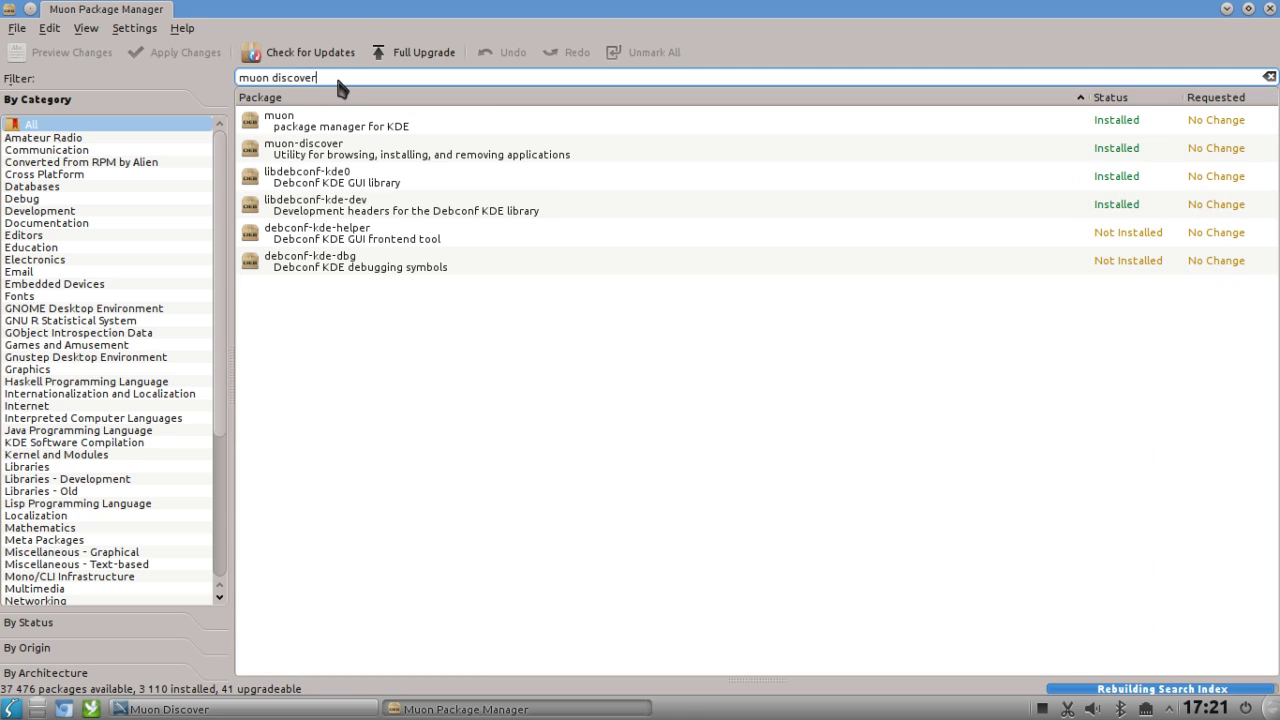
left_click(387, 158)
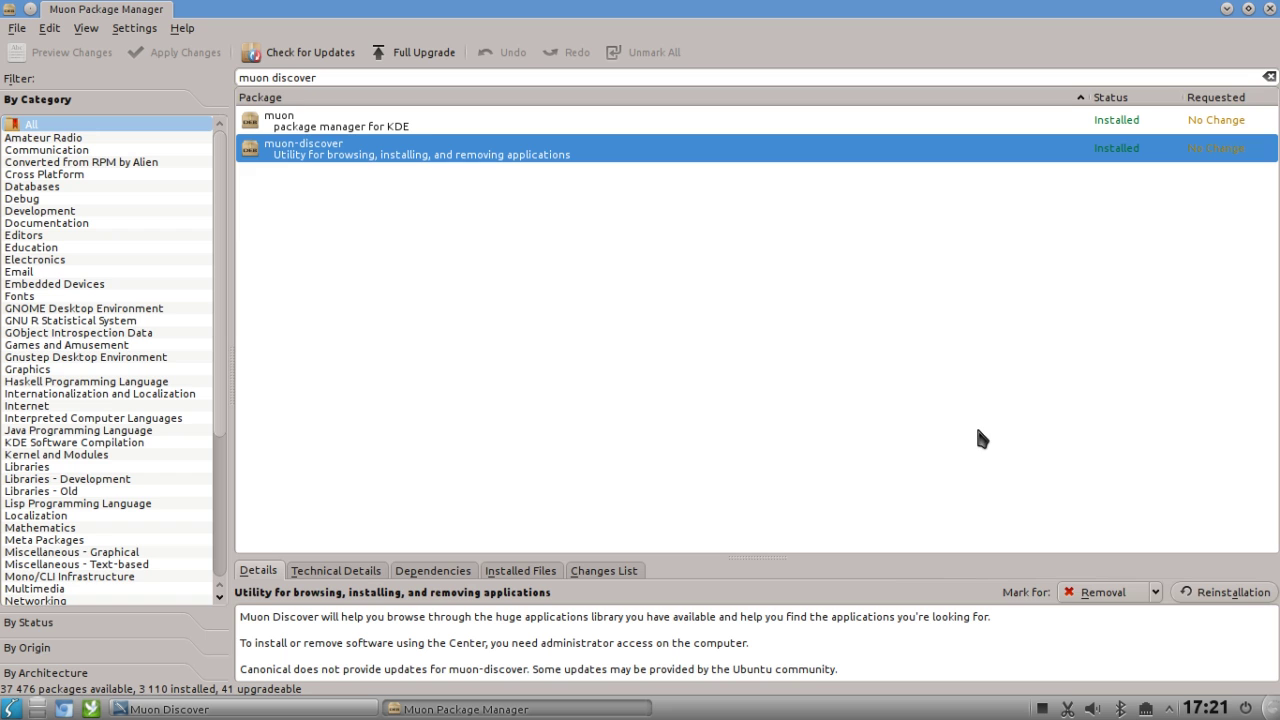
left_click(1267, 8)
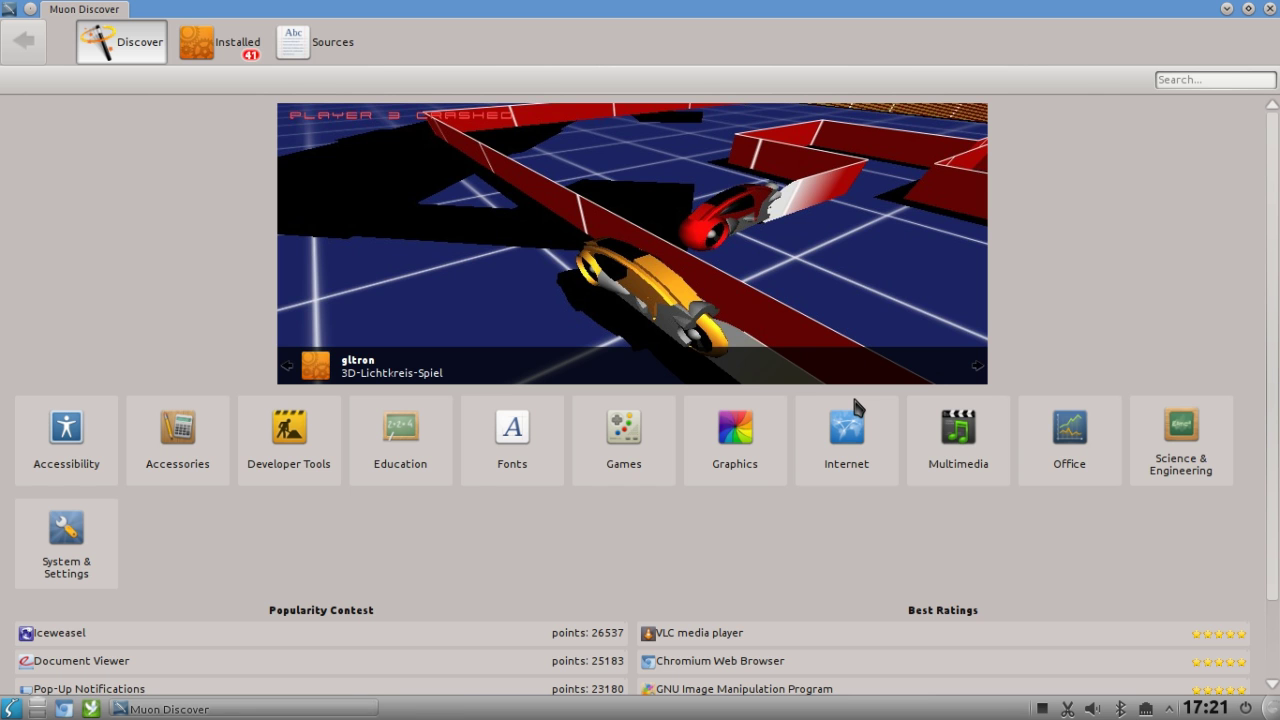